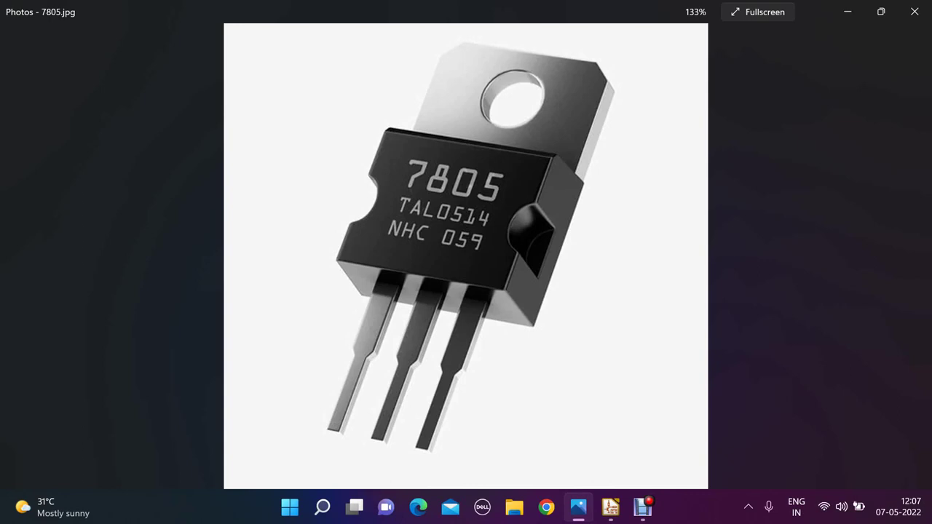
Step: Switch to the Eeschema voltage regulator schematic and search the symbol library for LM7805
mouse_move(610, 507)
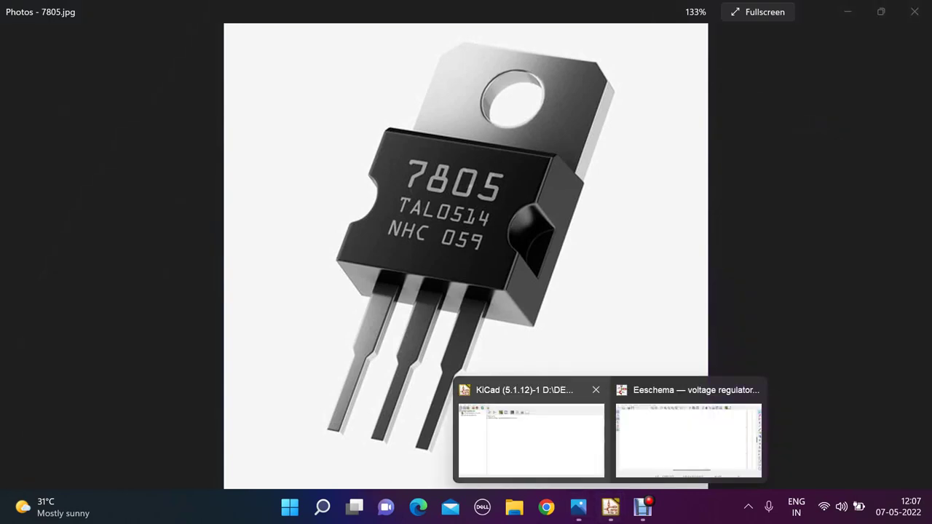
left_click(645, 413)
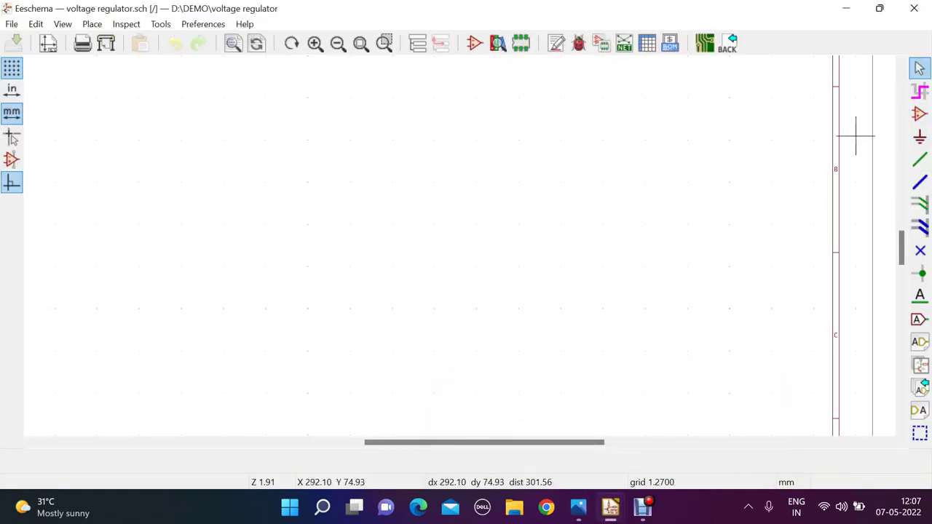
scroll(590, 266, "down", 3)
scroll(352, 248, "up", 5)
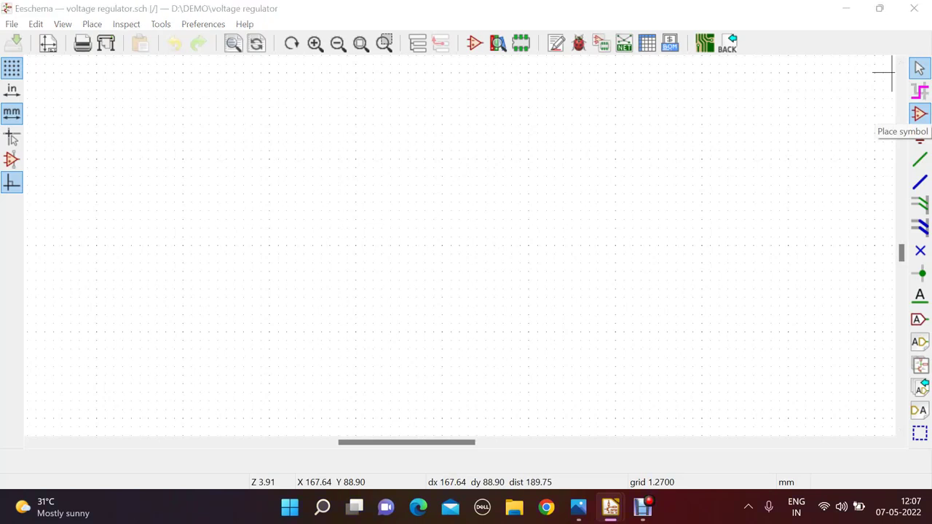
left_click(919, 112)
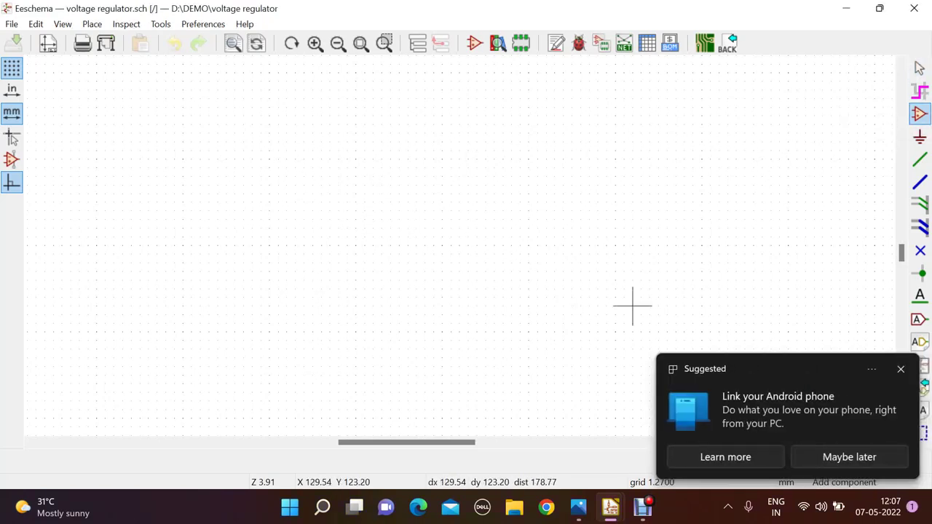
left_click(416, 196)
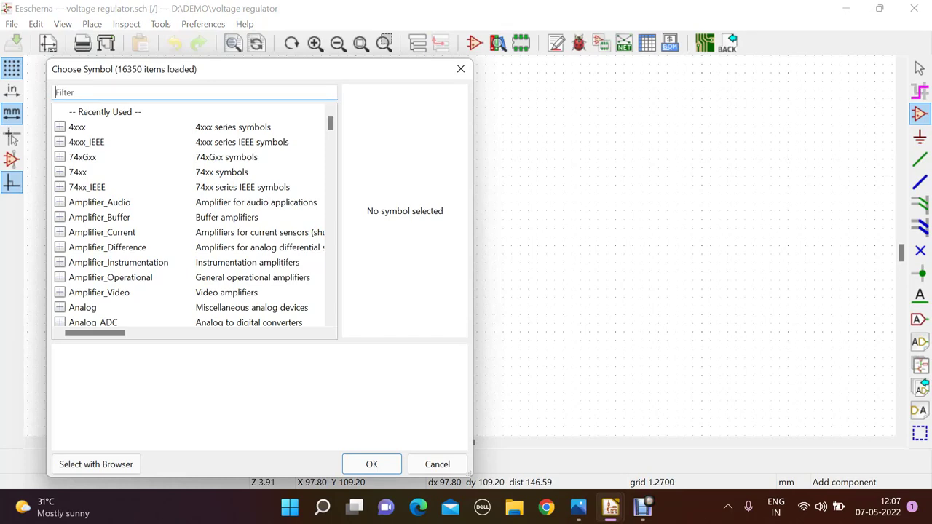
type("lm7805")
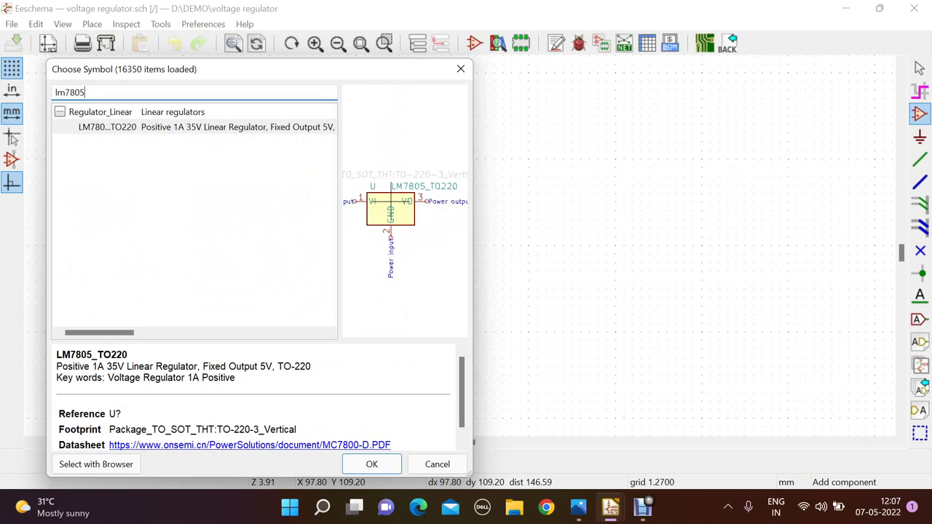
key("ctrl+a")
key("BackSpace")
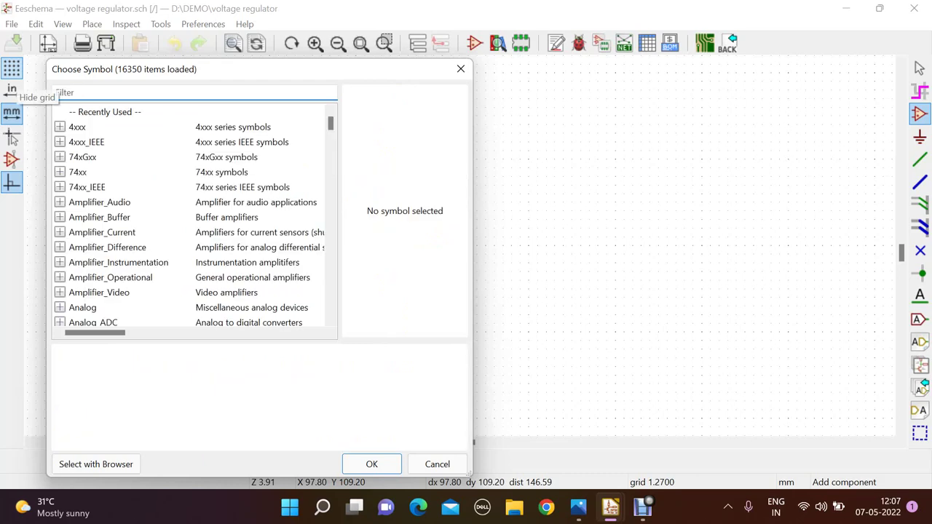
type("LM")
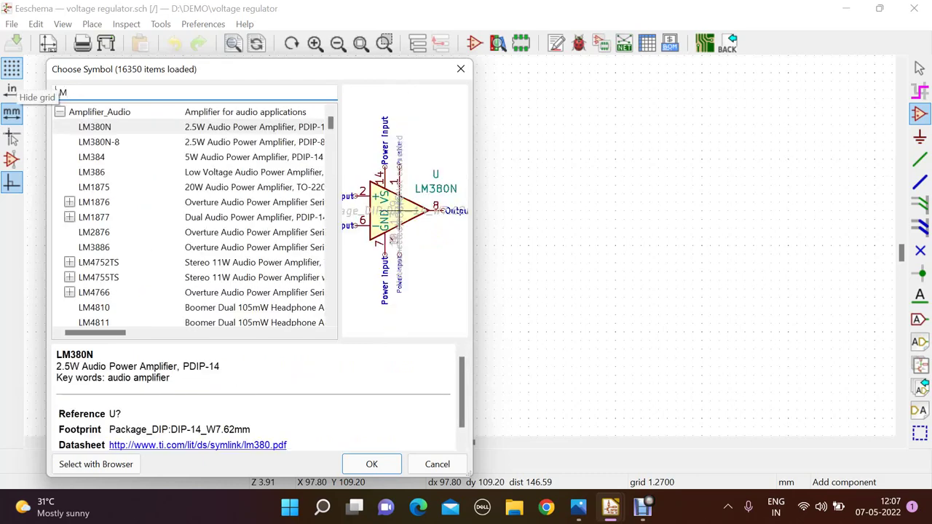
type("7805")
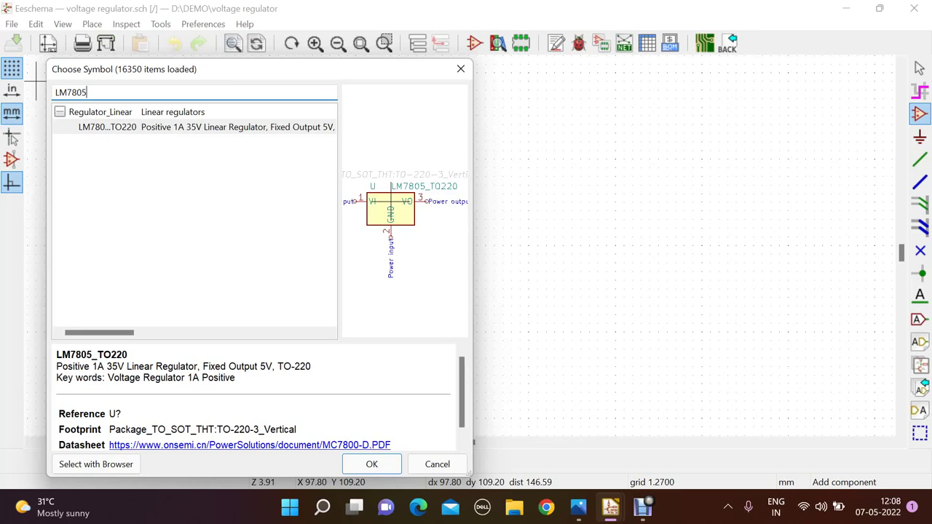
Step: Choose the LM7805_TO220 linear regulator symbol and place it on the empty area of the sheet
left_click(107, 127)
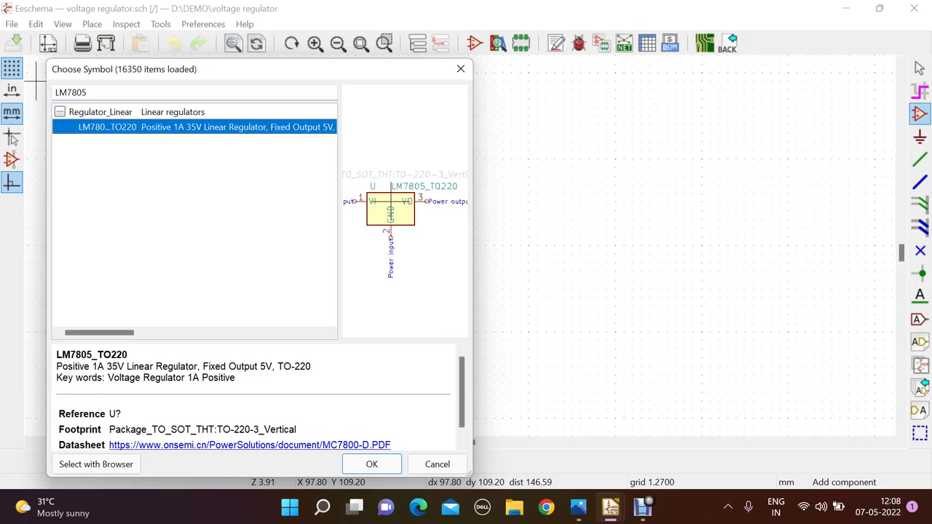
left_click(371, 464)
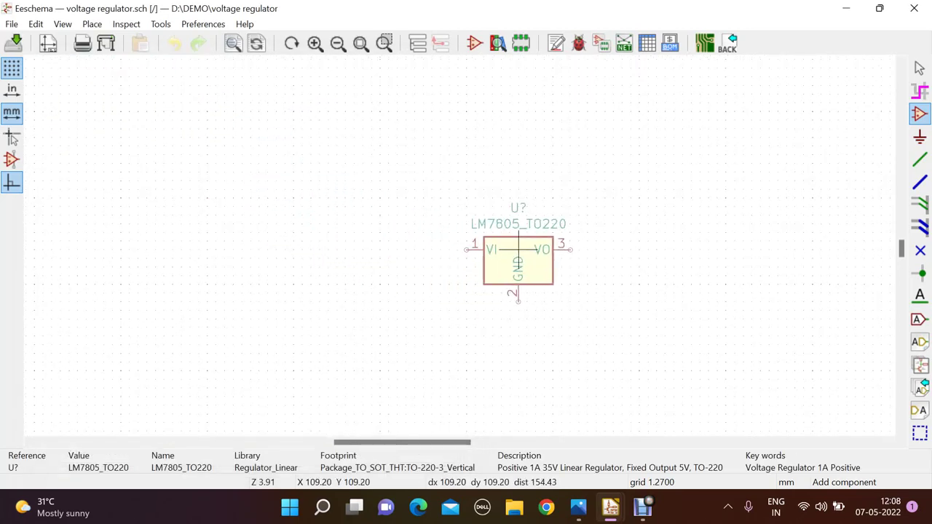
scroll(452, 241, "right", 3, "ctrl")
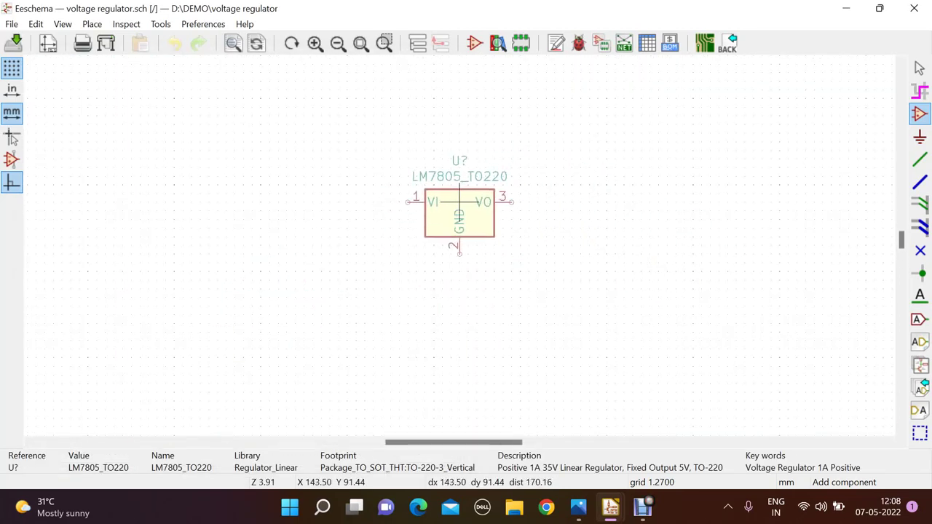
left_click(460, 201)
scroll(388, 245, "down", 1)
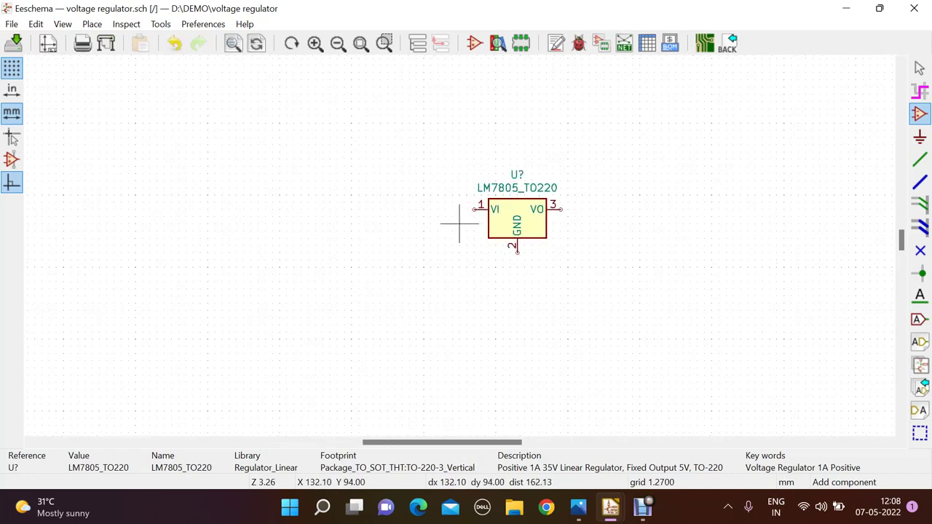
scroll(564, 215, "up", 1)
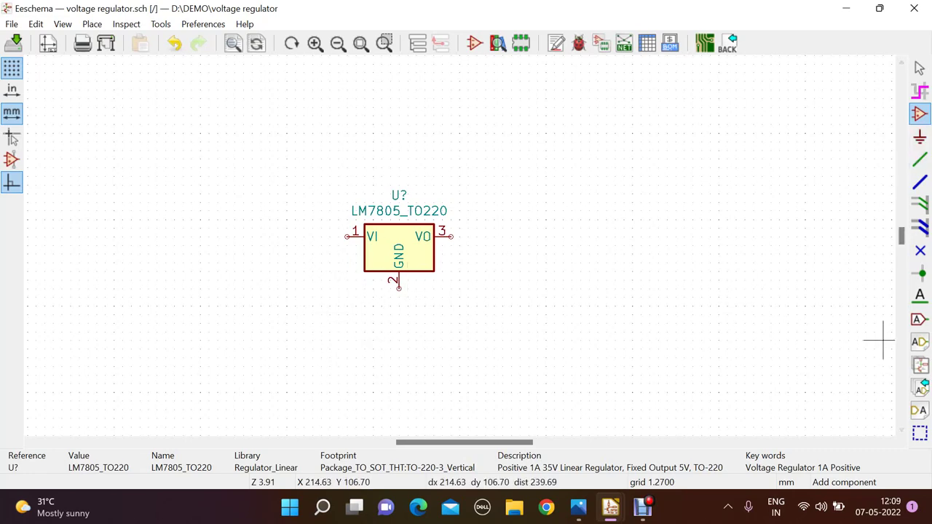
Step: Find the Conn_01x02_Male symbol with the filter conn and place it beside the regulator's VI input pin
left_click(294, 271)
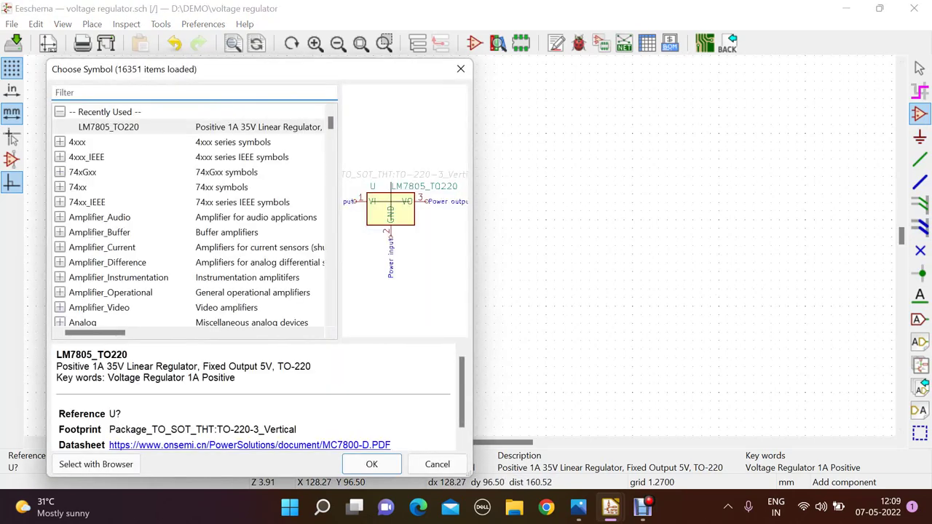
type("conn")
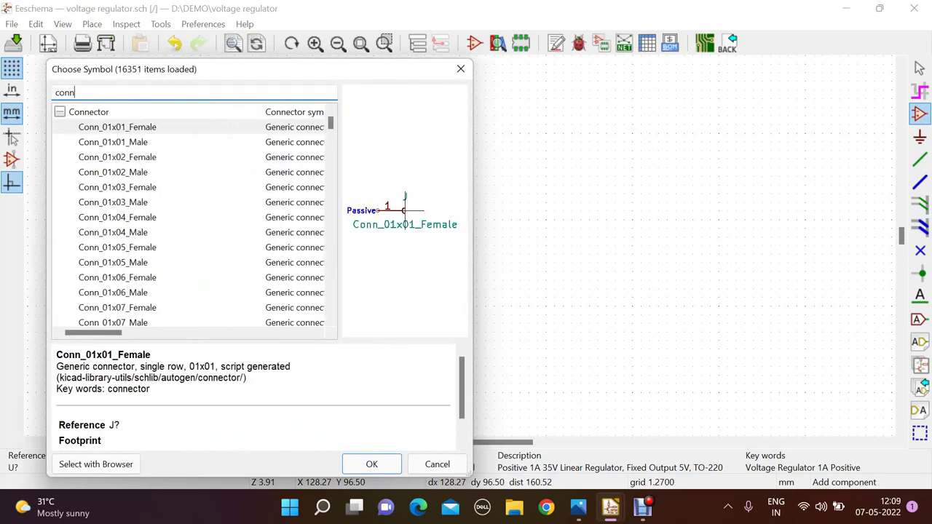
scroll(195, 218, "down", 15)
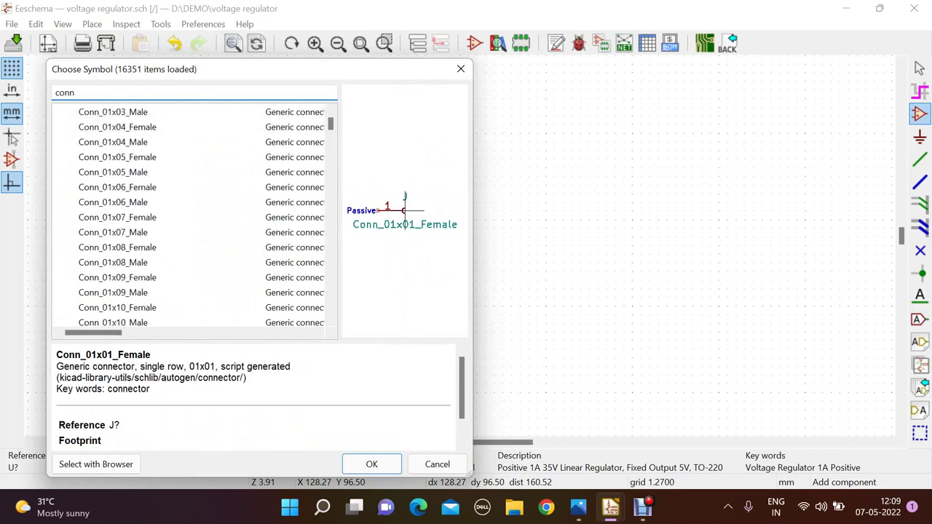
scroll(194, 219, "down", 10)
scroll(194, 219, "up", 17)
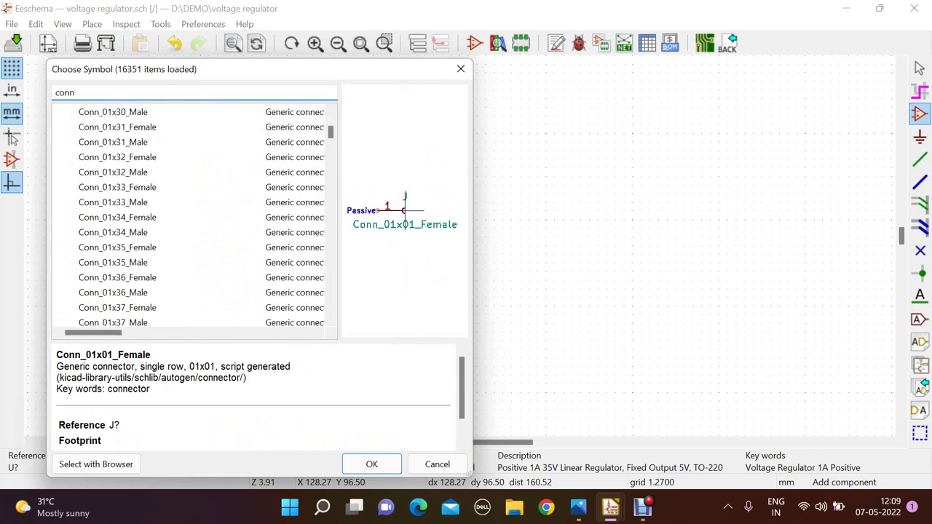
scroll(195, 218, "up", 9)
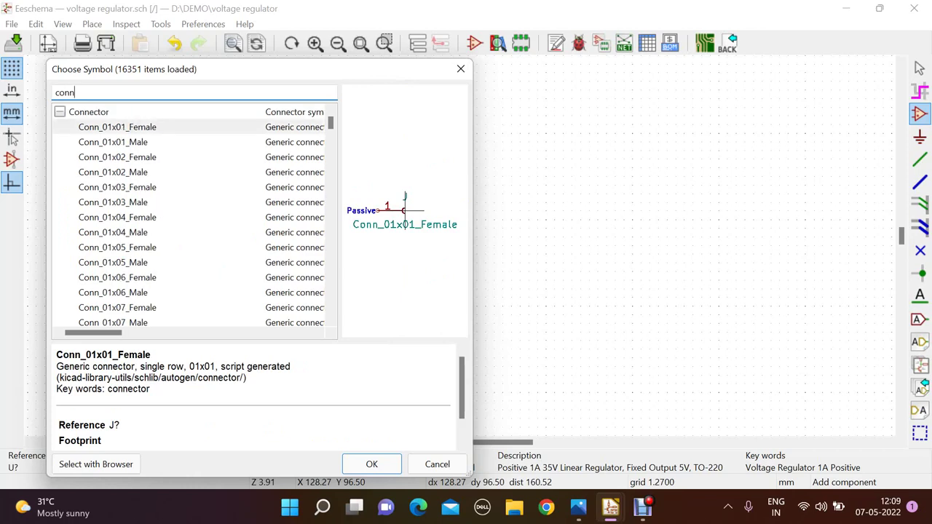
left_click(116, 156)
left_click(112, 172)
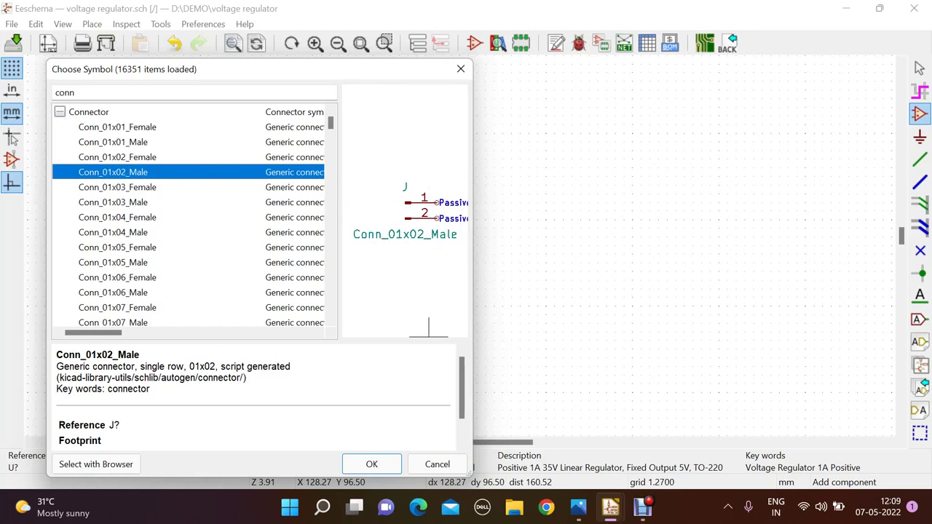
key("Return")
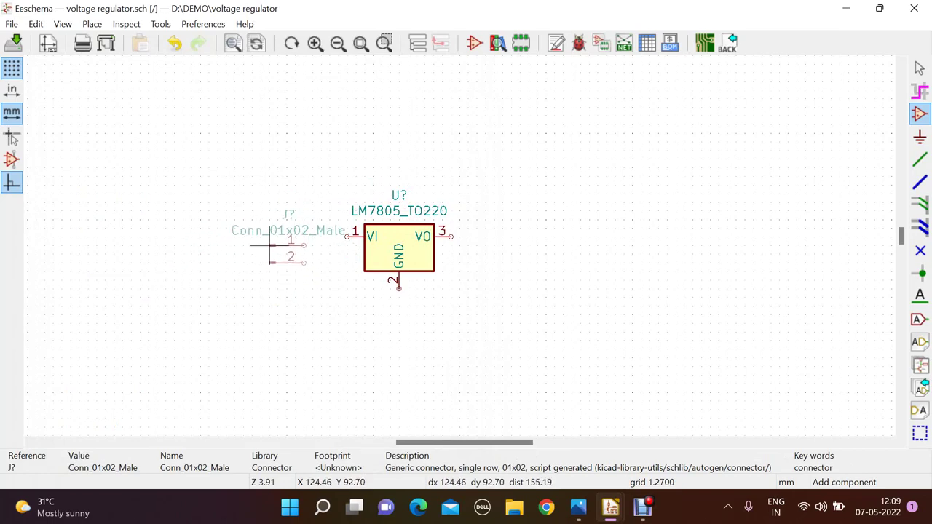
left_click(260, 253)
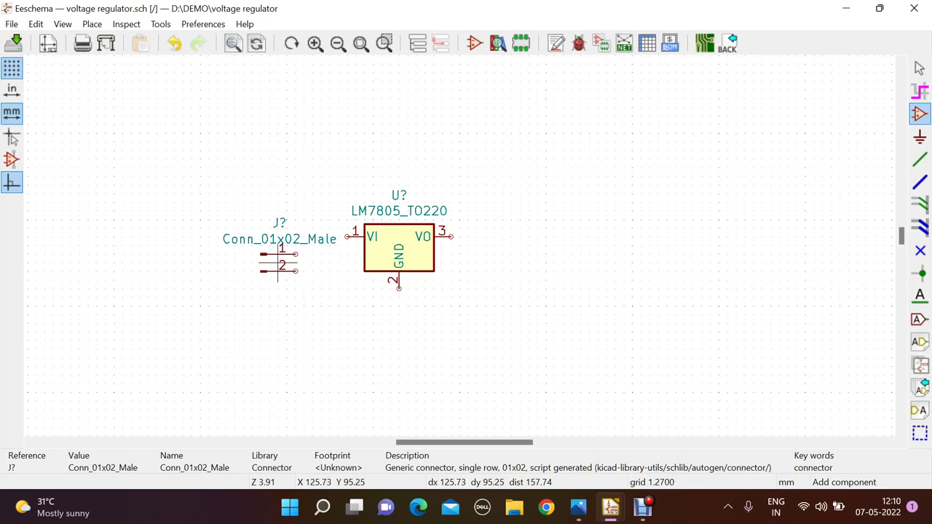
Step: Move the input-side two-pin connector closer to the regulator, with its pins slightly below the VI pin
left_click(270, 261)
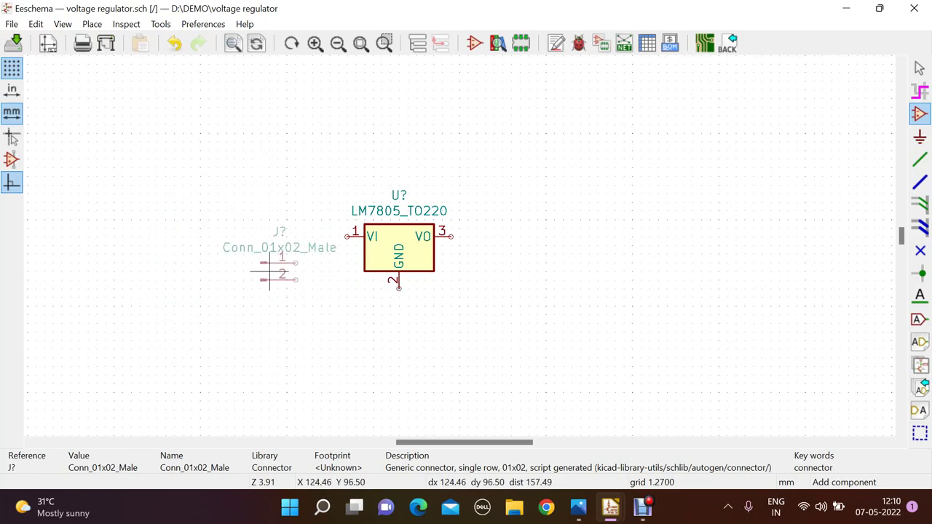
left_click(278, 271)
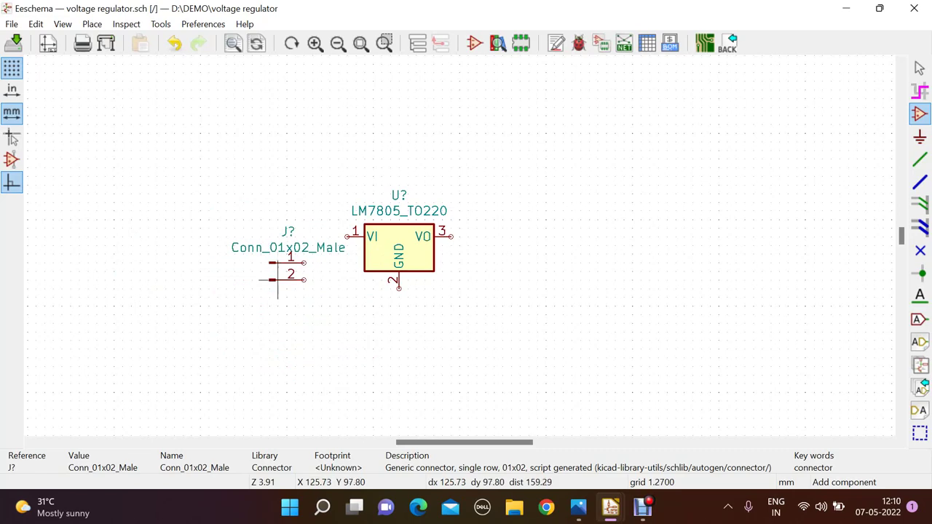
key("m")
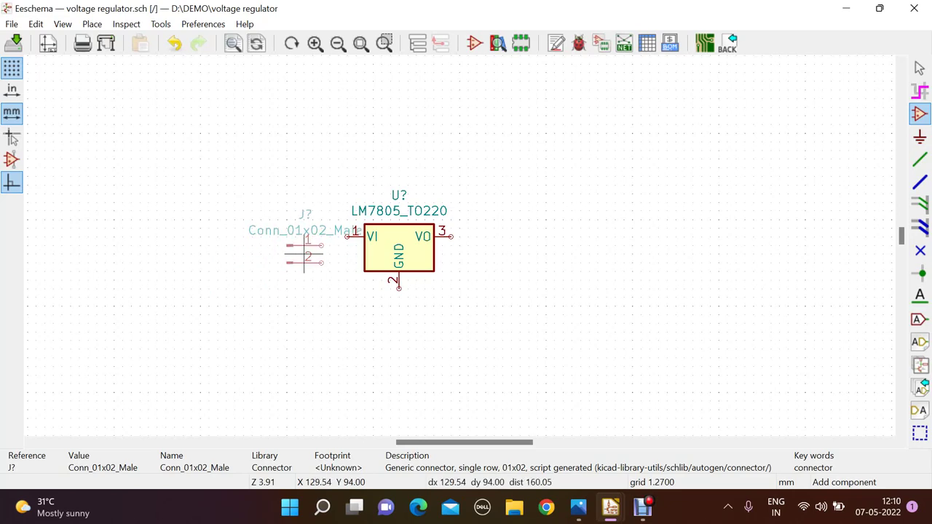
left_click(304, 265)
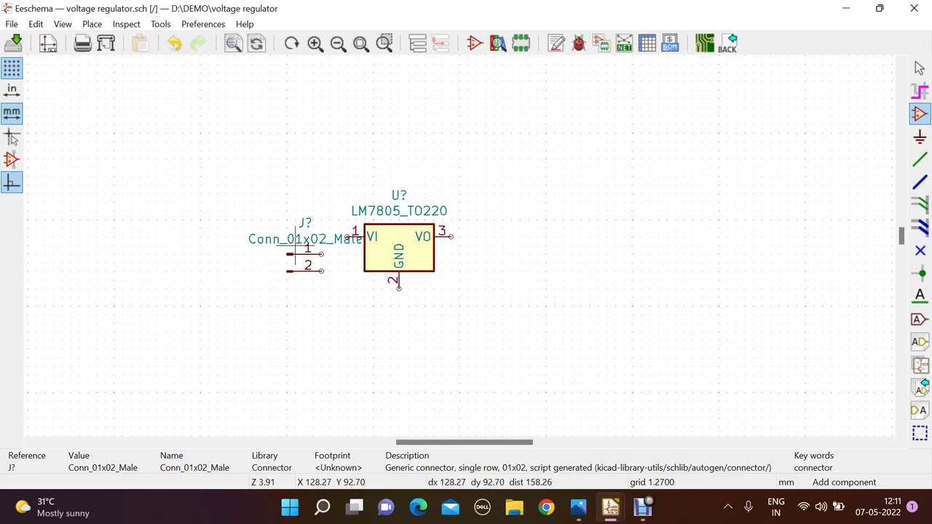
Step: Find Conn_01x02_Male again with the filter conn and place a second connector on the regulator's VO output side
left_click(494, 262)
type("c")
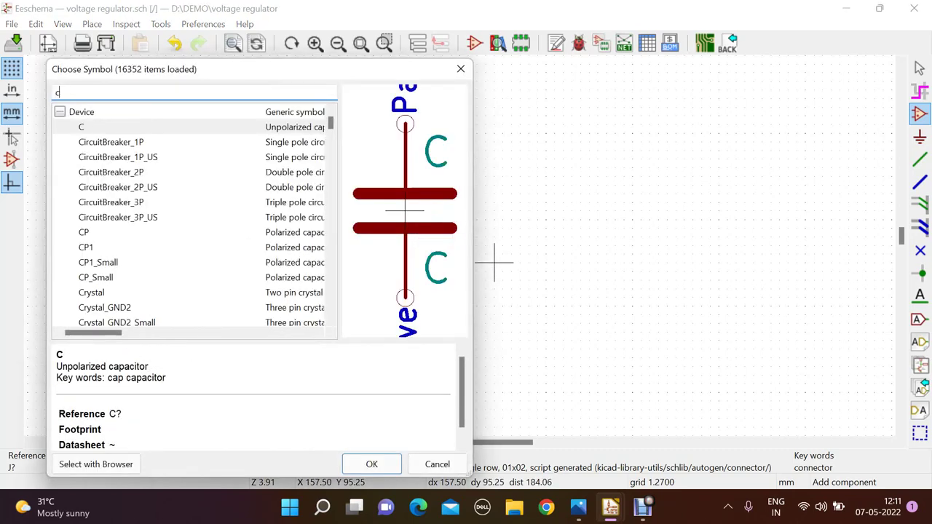
type("onn")
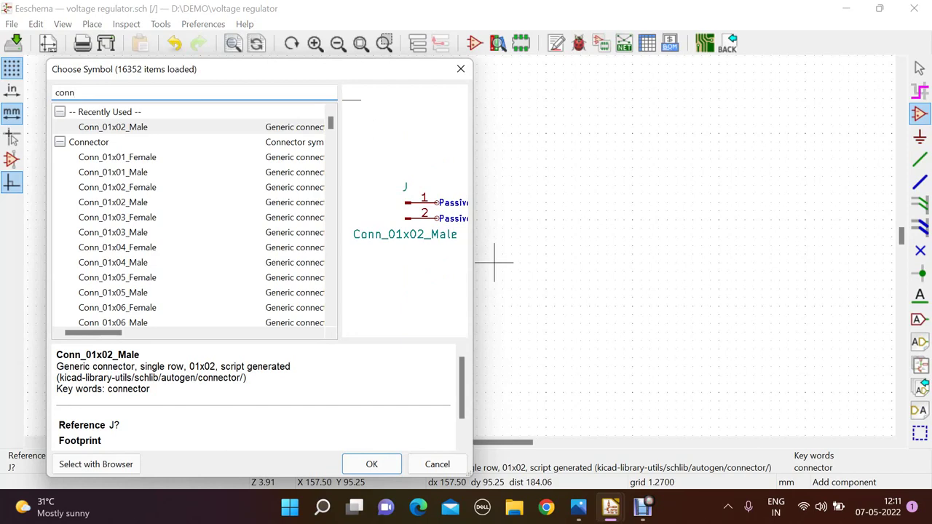
left_click(113, 201)
key("Return")
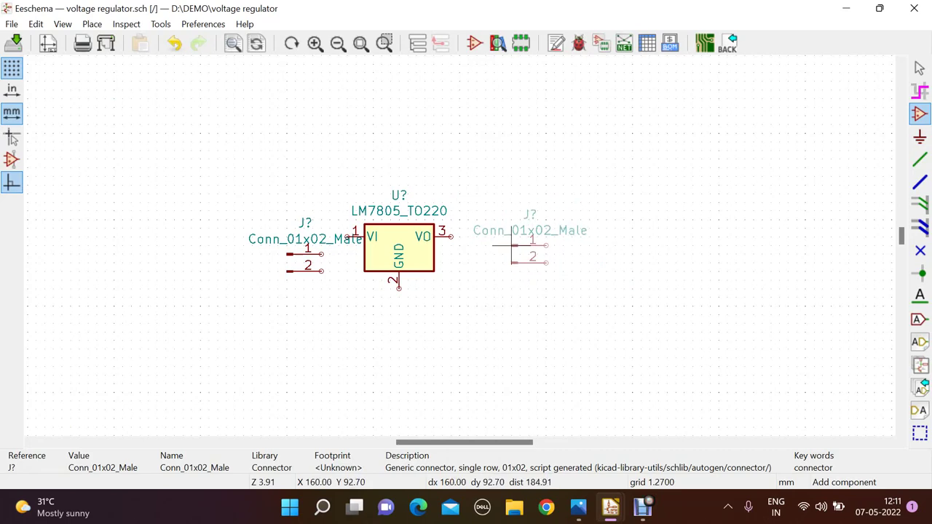
left_click(554, 246)
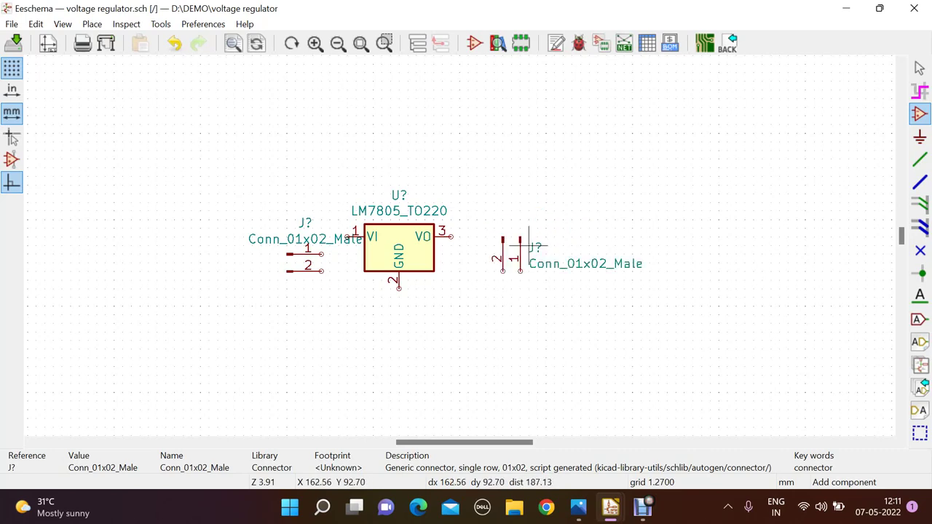
Step: Rotate the output-side connector so its pins face the regulator and position it level with the input-side connector
key("r")
key("r")
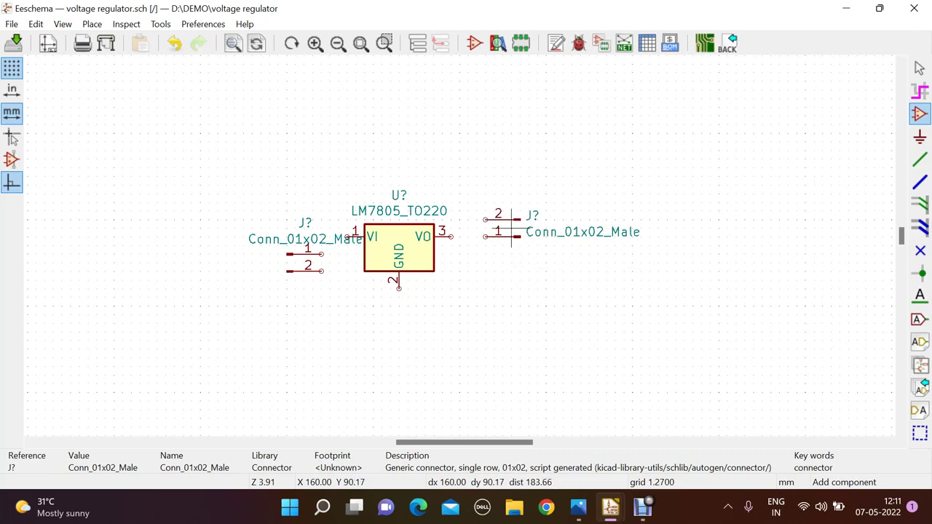
left_click(512, 237)
key("r")
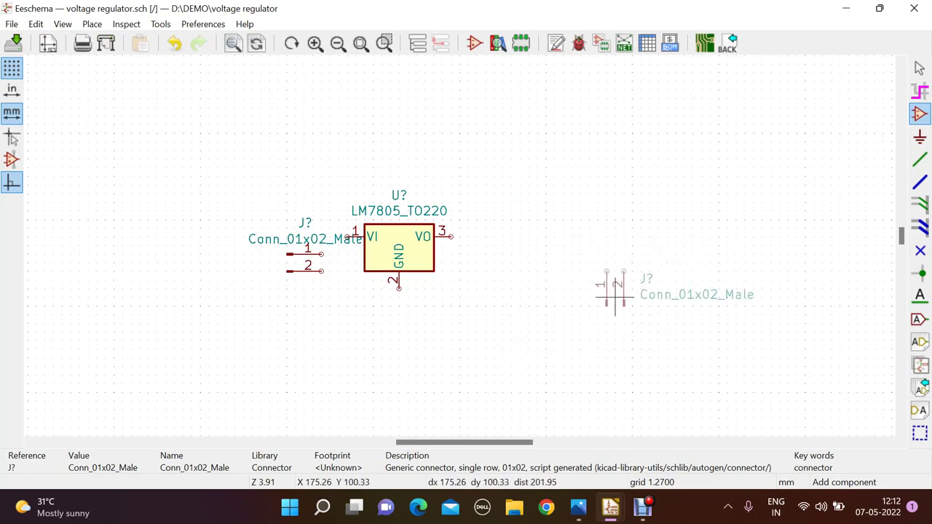
key("r")
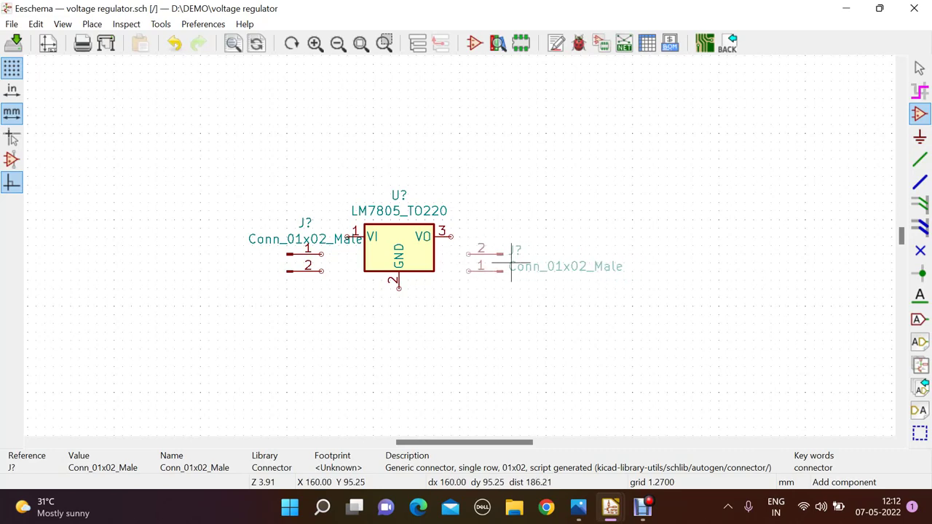
left_click(518, 262)
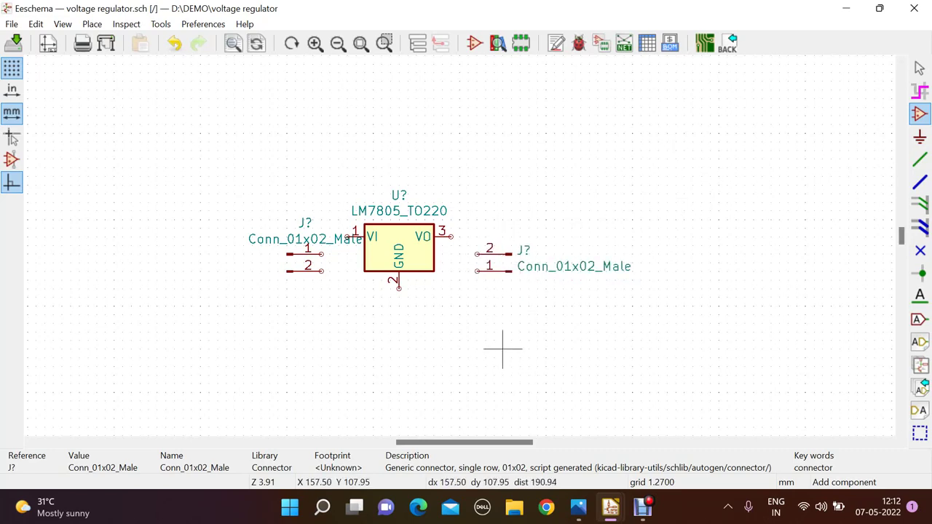
scroll(499, 350, "down", 1)
scroll(457, 243, "up", 3)
scroll(428, 245, "down", 2)
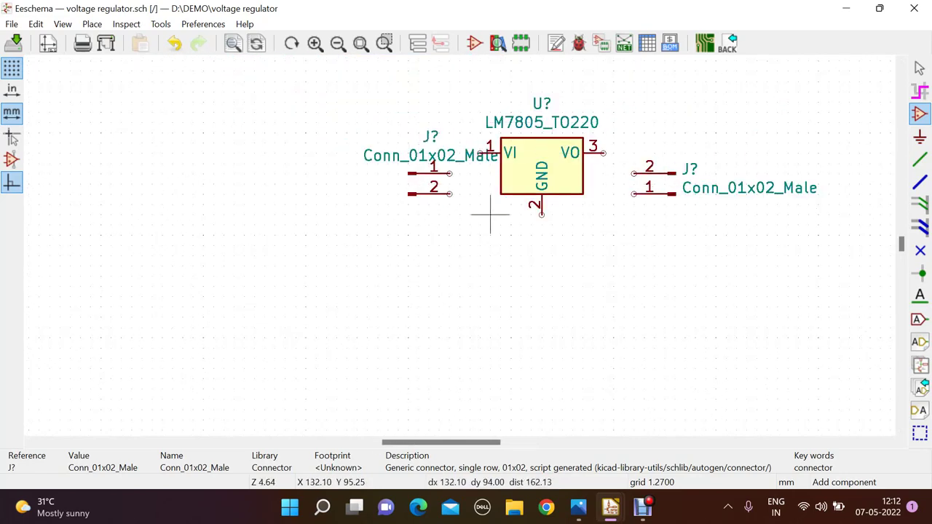
Step: Wire pin 1 of the input-side connector to the regulator's VI pin
scroll(455, 246, "up", 2)
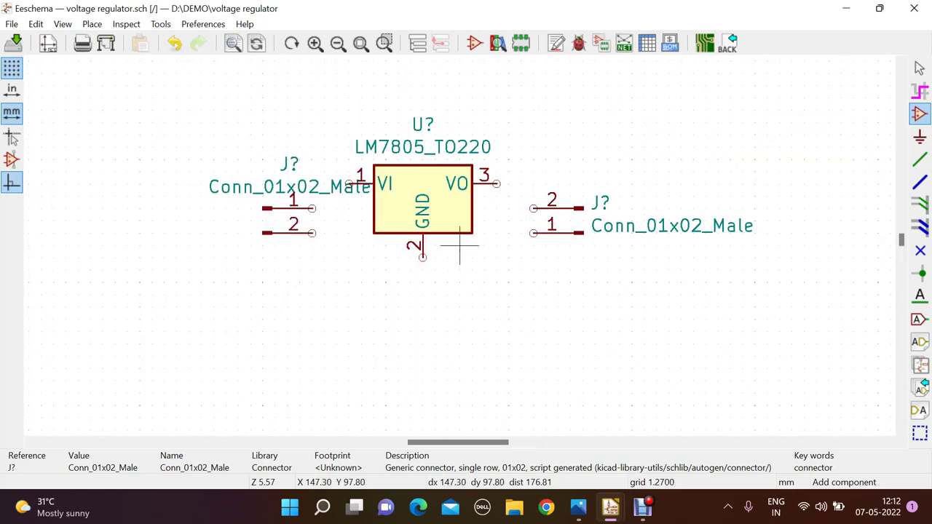
scroll(644, 246, "down", 1)
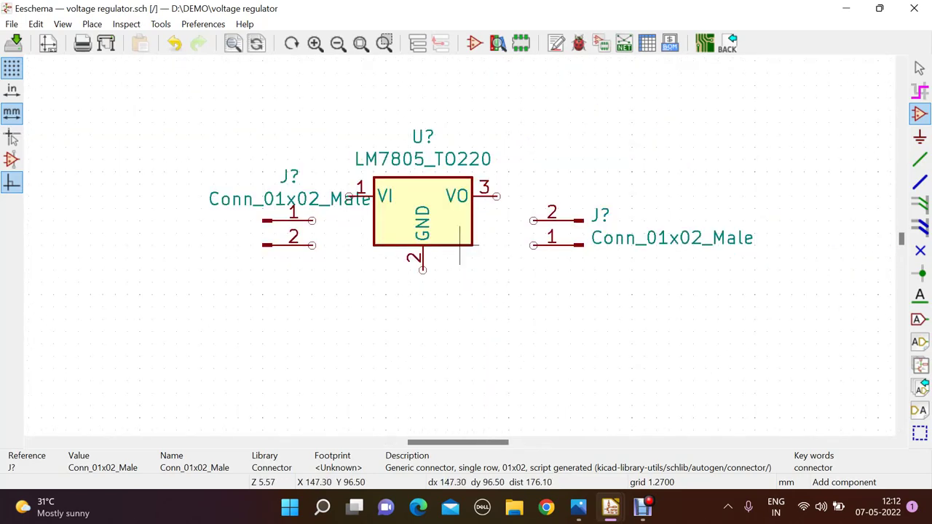
scroll(459, 246, "up", 4)
scroll(460, 246, "down", 1)
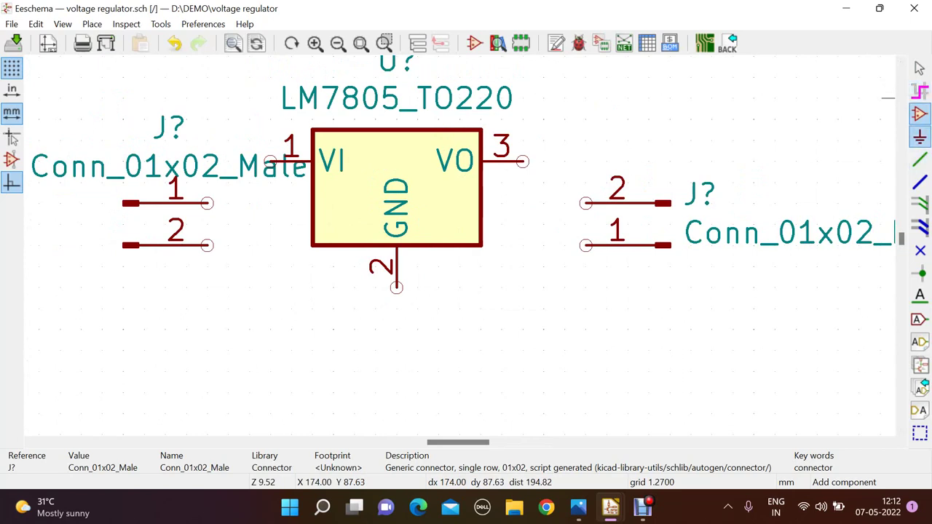
left_click(919, 159)
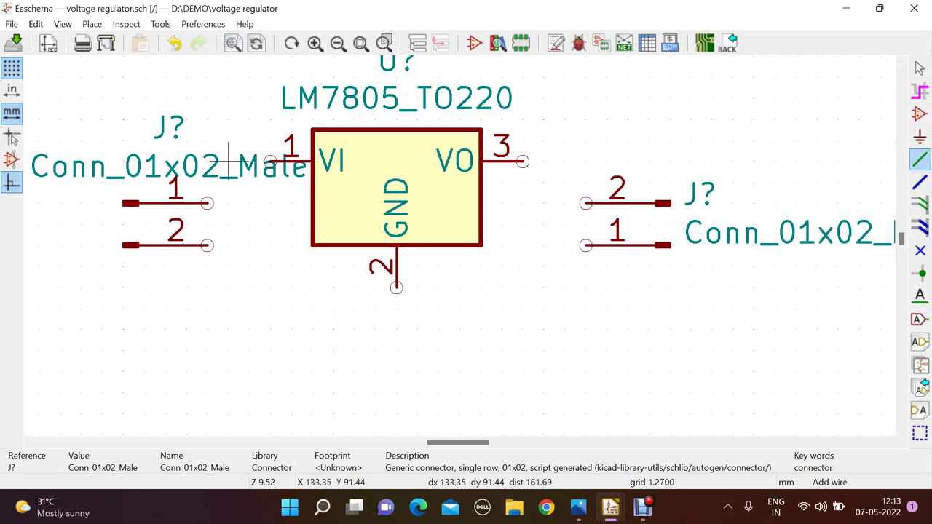
left_click(207, 203)
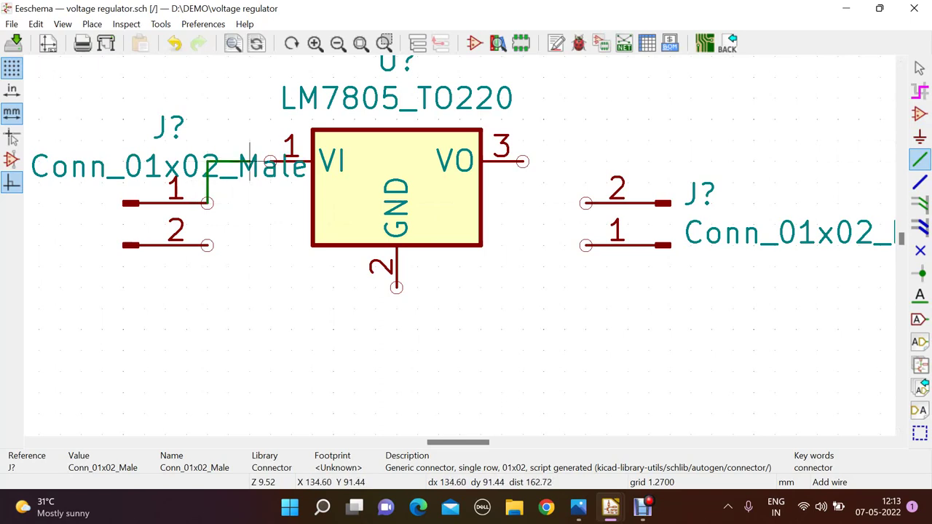
left_click(270, 161)
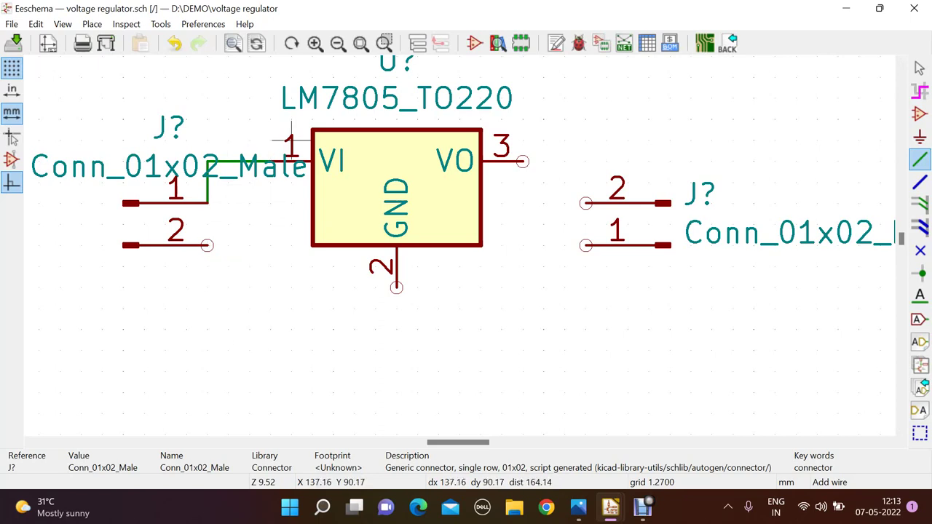
Step: Wire pin 2 of the input-side connector to the regulator's GND pin, routing the wire below the regulator
left_click(208, 245)
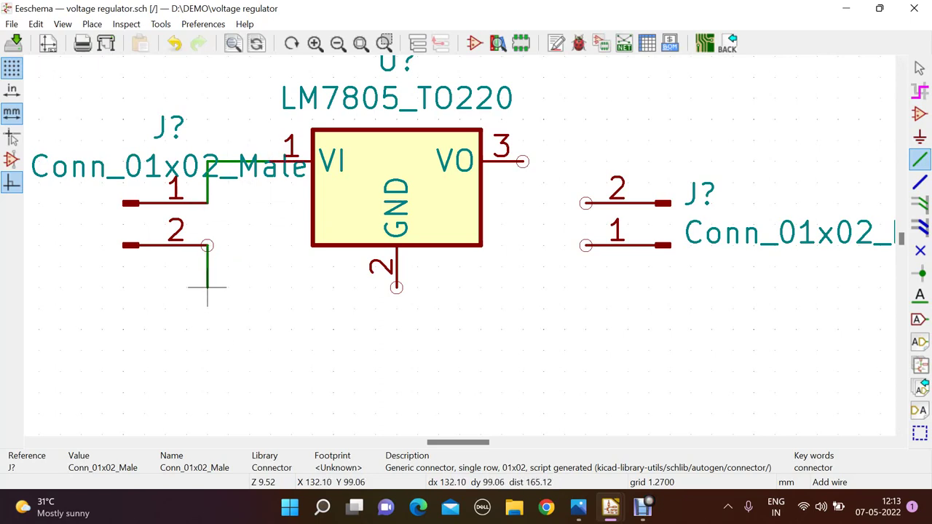
left_click(397, 329)
left_click(396, 287)
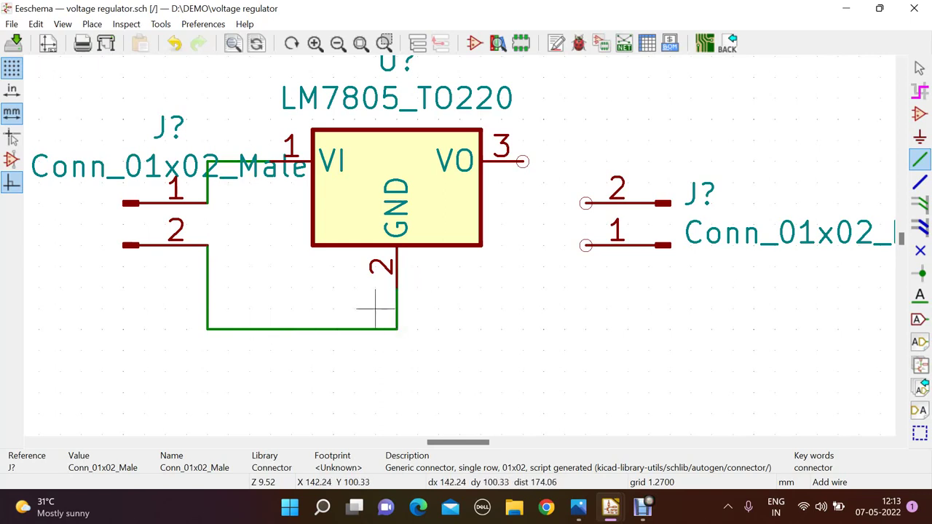
Step: Wire the regulator's VO pin to pin 2 of the output-side connector, and that connector's pin 1 to the ground wire below the regulator
left_click(523, 161)
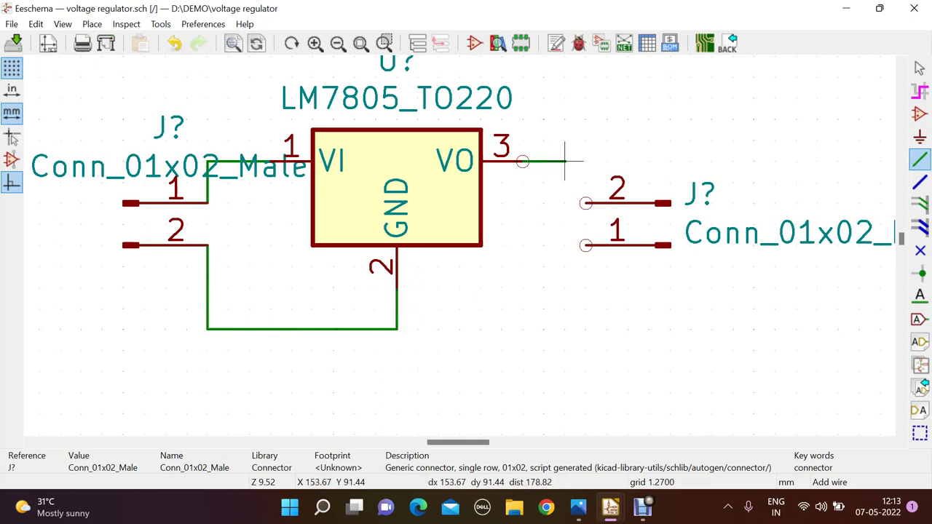
left_click(586, 203)
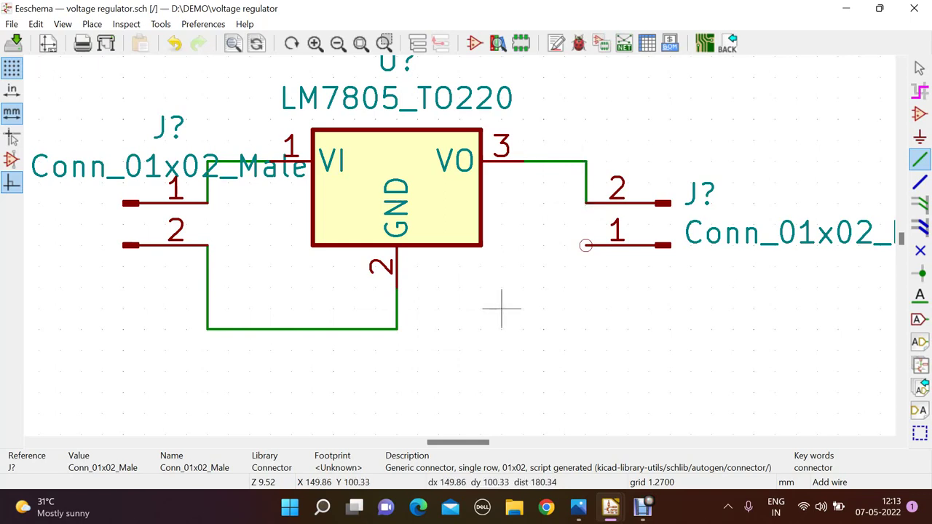
left_click(397, 328)
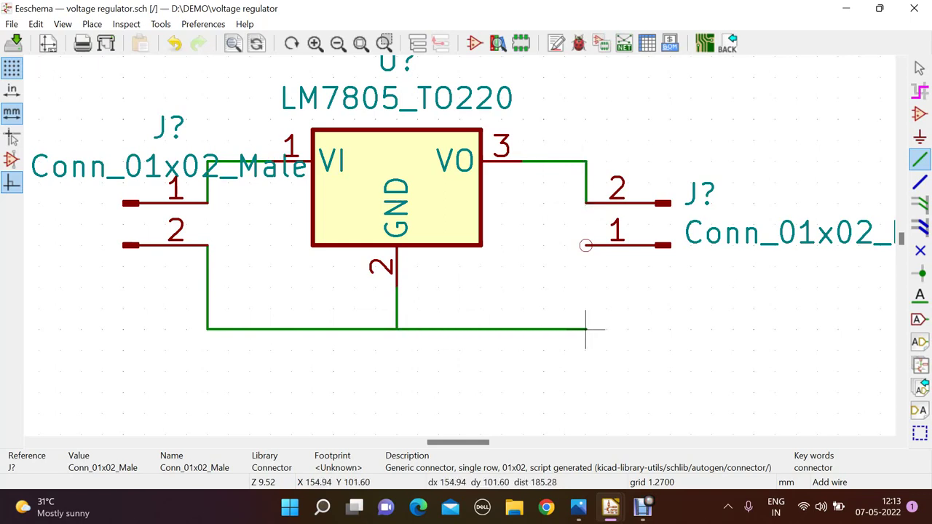
left_click(586, 246)
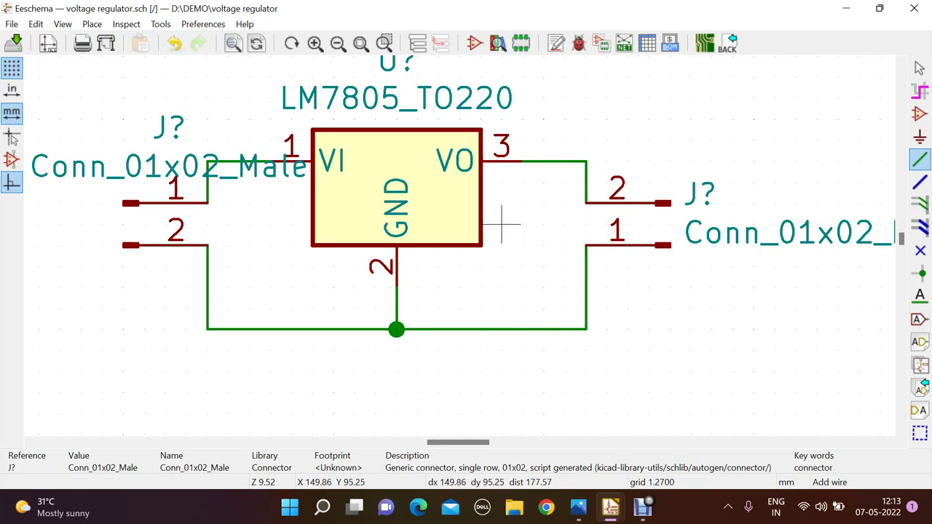
Step: Find the GND power symbol with the filter gnd and place it just below the ground wire junction
scroll(545, 139, "down", 1)
key("F4")
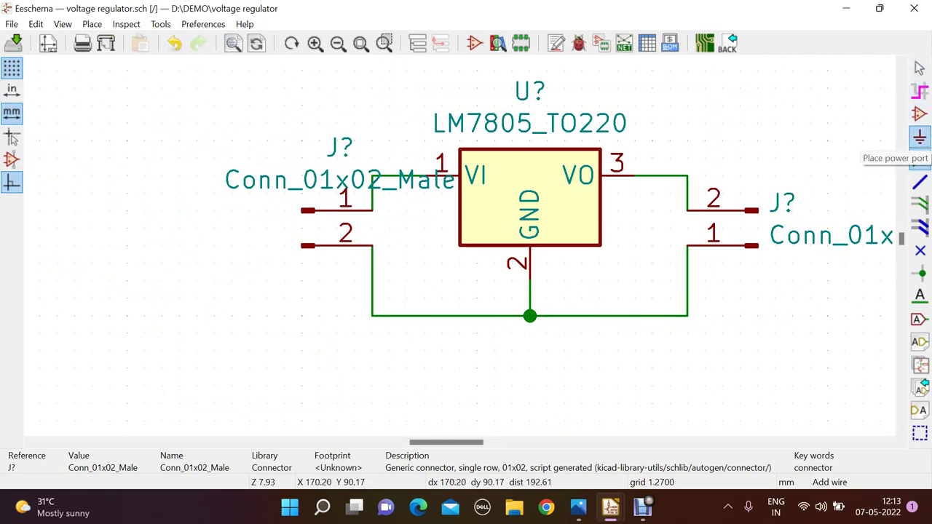
left_click(919, 137)
left_click(529, 351)
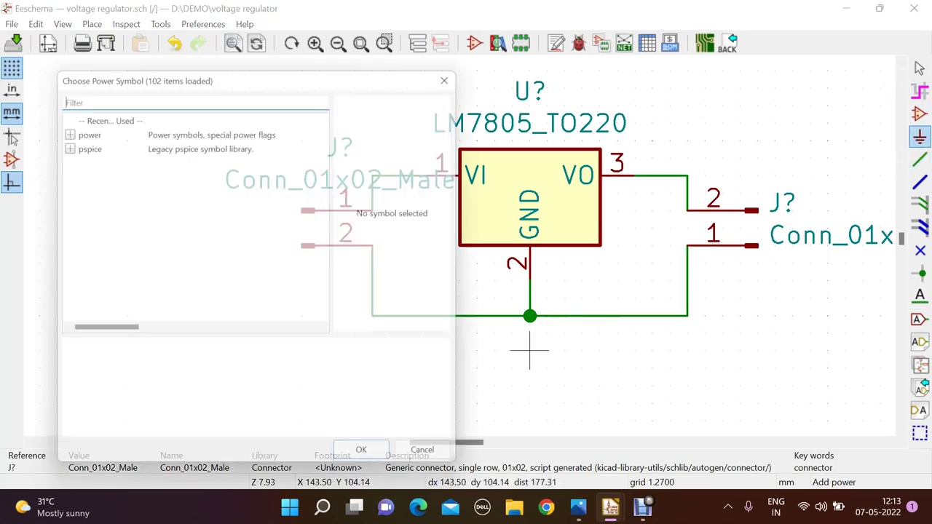
type("gnd")
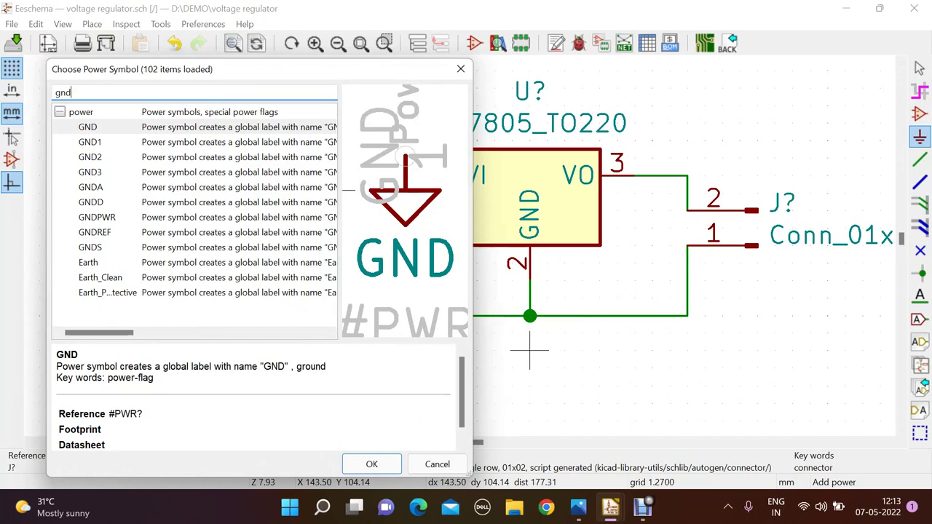
key("BackSpace")
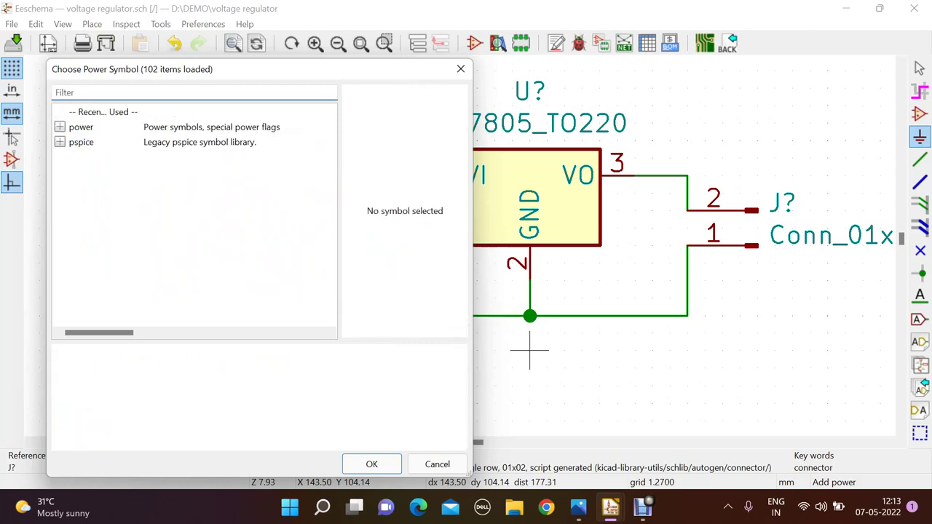
type("gnd")
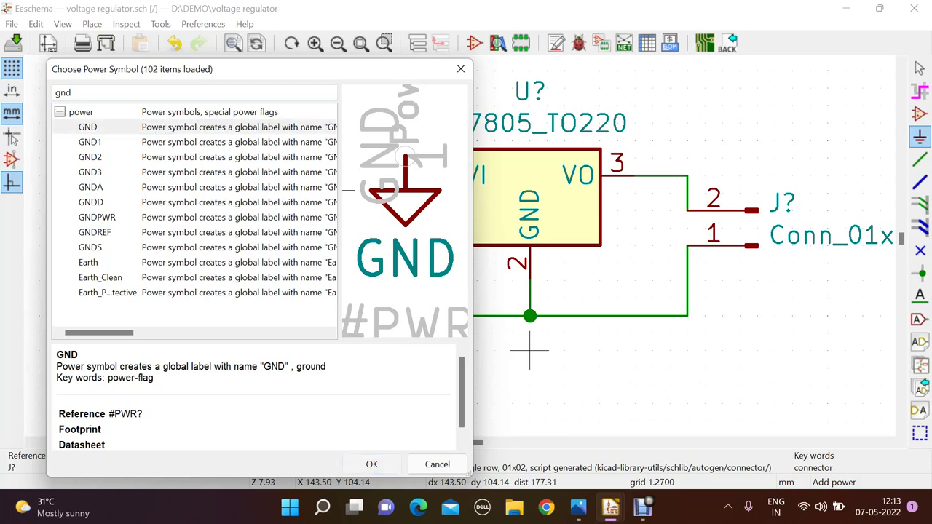
key("Return")
left_click(529, 333)
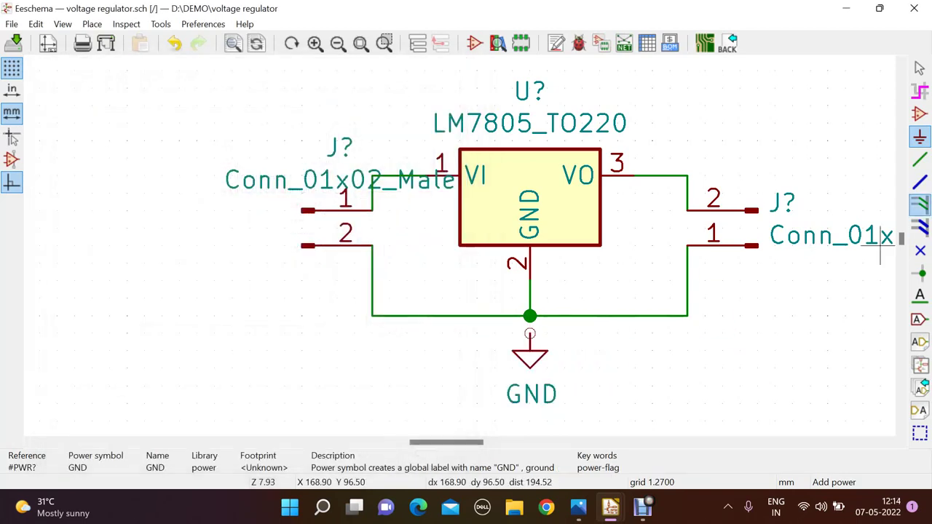
Step: Undo the short wire to the GND symbol and move the symbol up so its pin sits directly on the ground junction
left_click(919, 159)
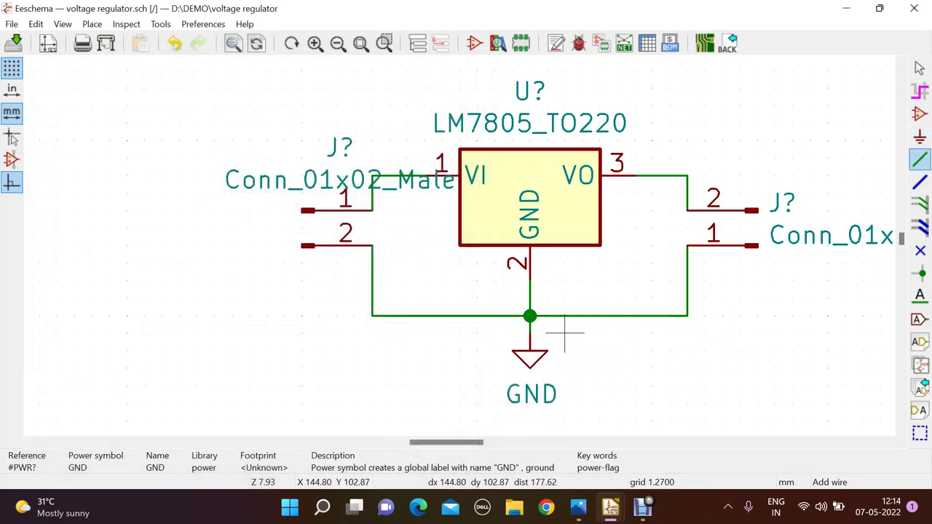
key("ctrl+z")
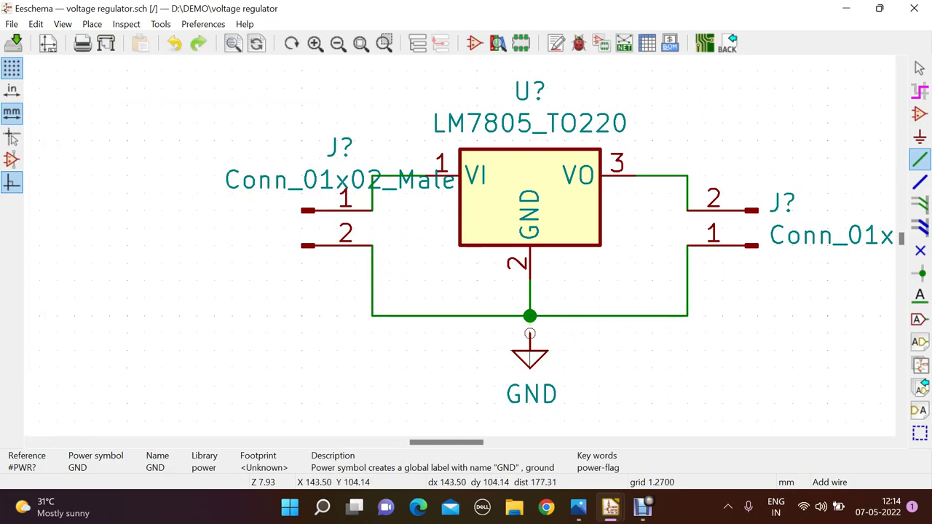
key("m")
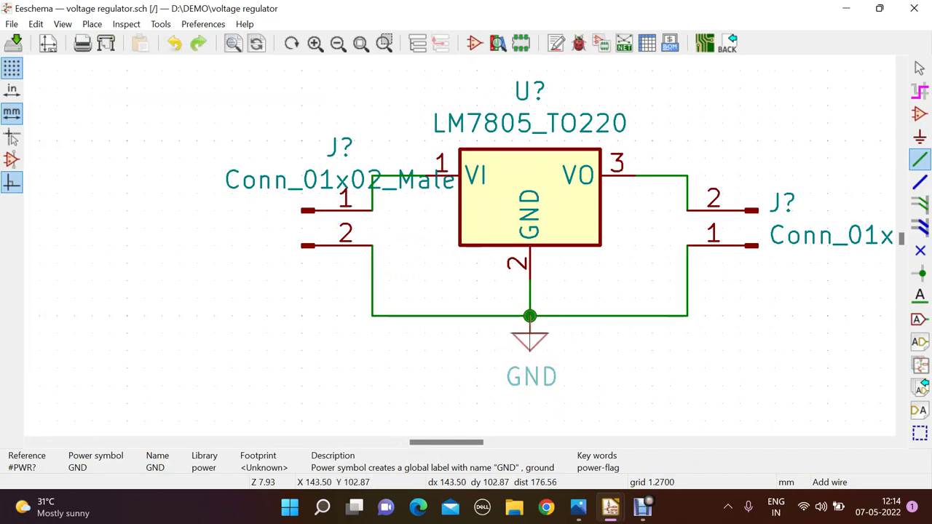
left_click(529, 316)
scroll(529, 316, "up", 1)
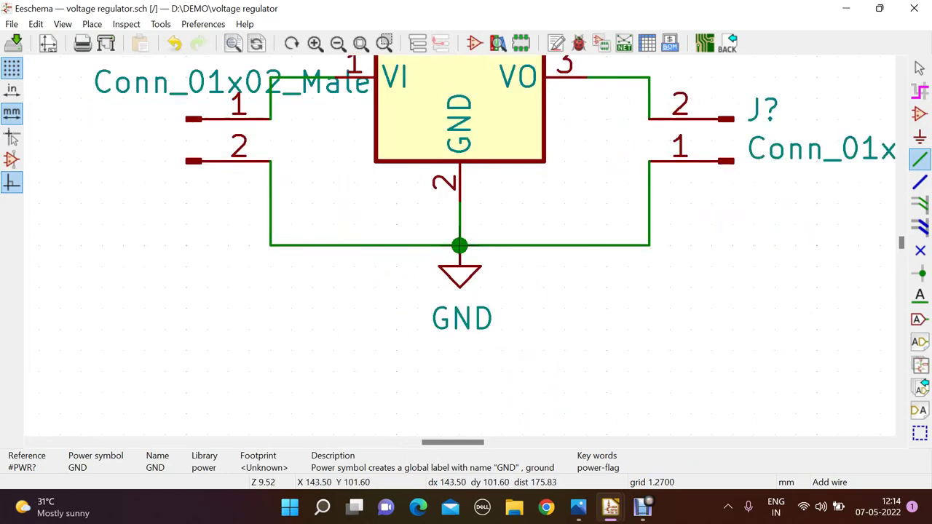
scroll(458, 245, "up", 3)
scroll(459, 246, "down", 1)
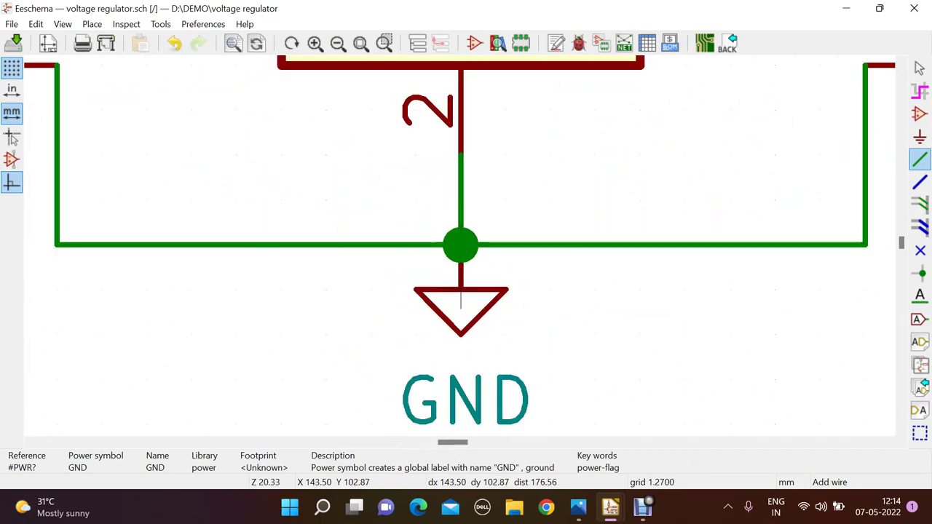
Step: Find the PWR_FLAG symbol with the filter pwr and place it in the free area above the output-side connector
scroll(460, 299, "down", 1)
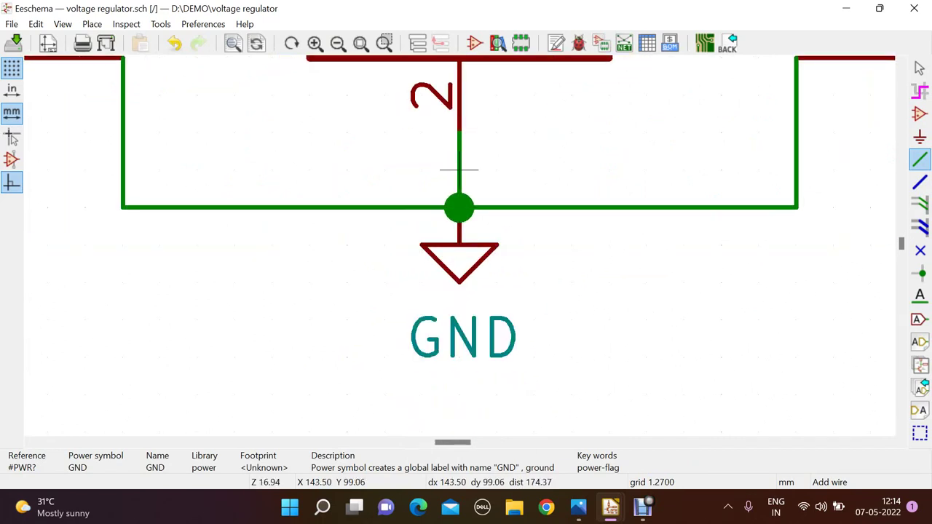
scroll(571, 208, "down", 5)
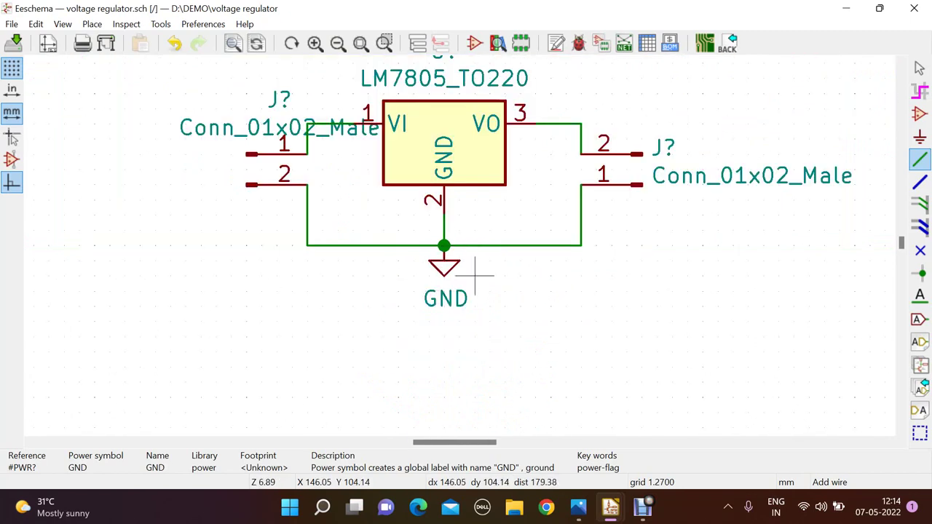
scroll(484, 226, "down", 1)
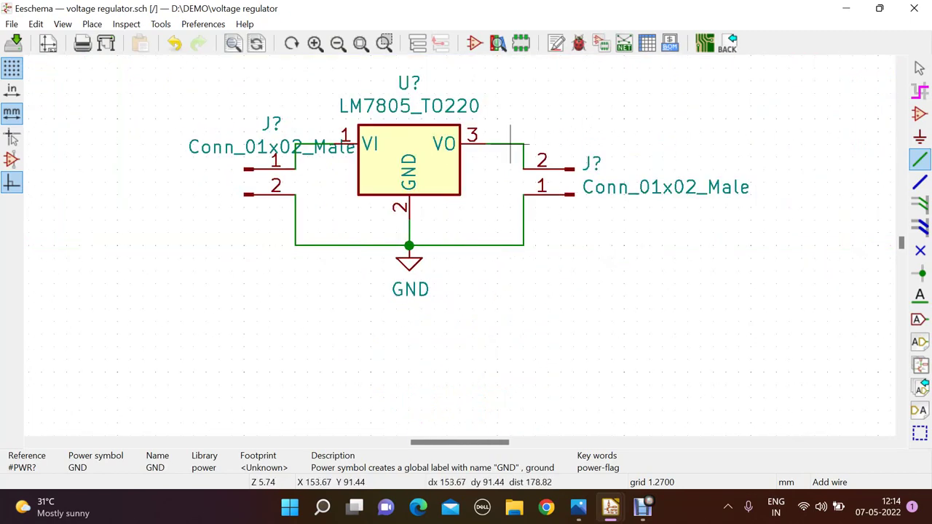
scroll(502, 149, "down", 1)
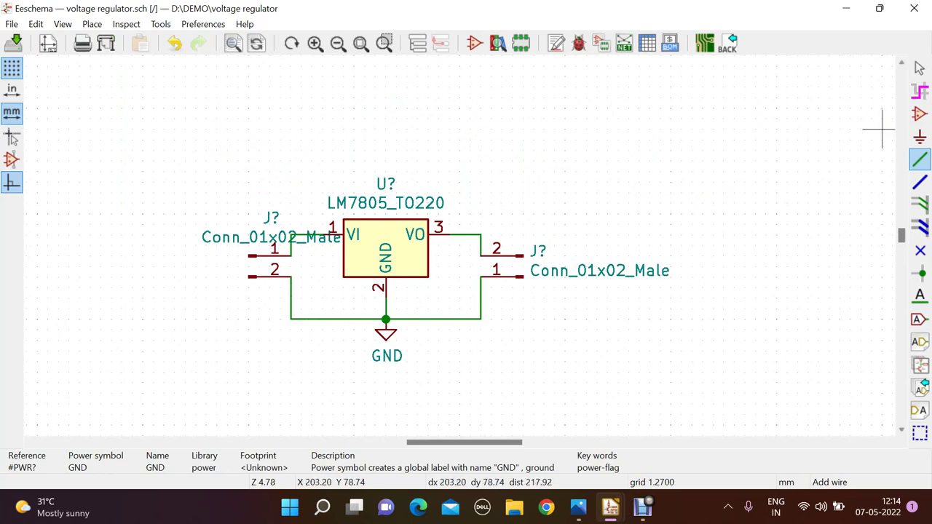
left_click(919, 137)
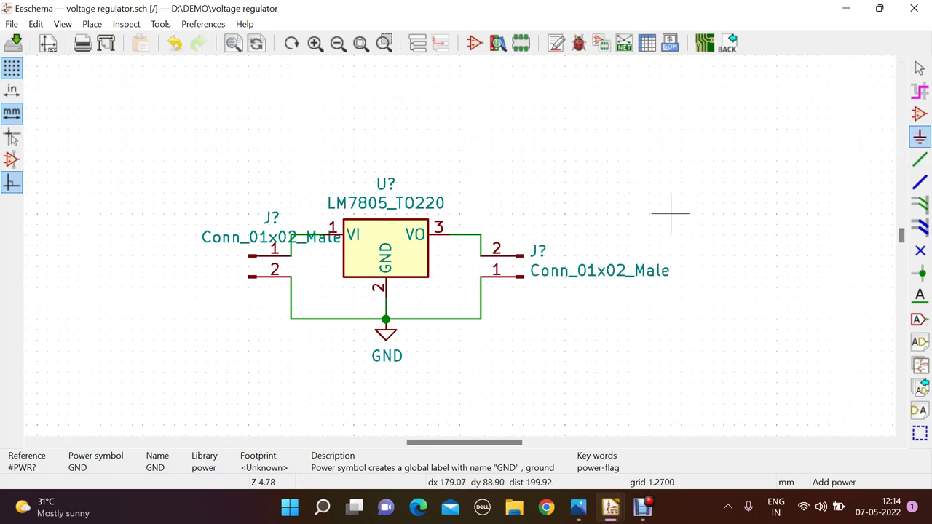
left_click(543, 180)
type("pwr")
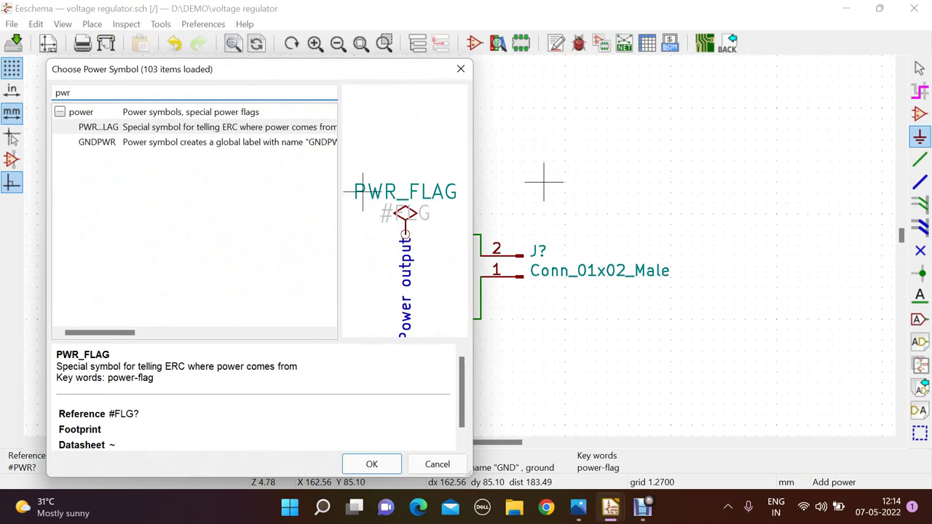
key("Tab")
key("Return")
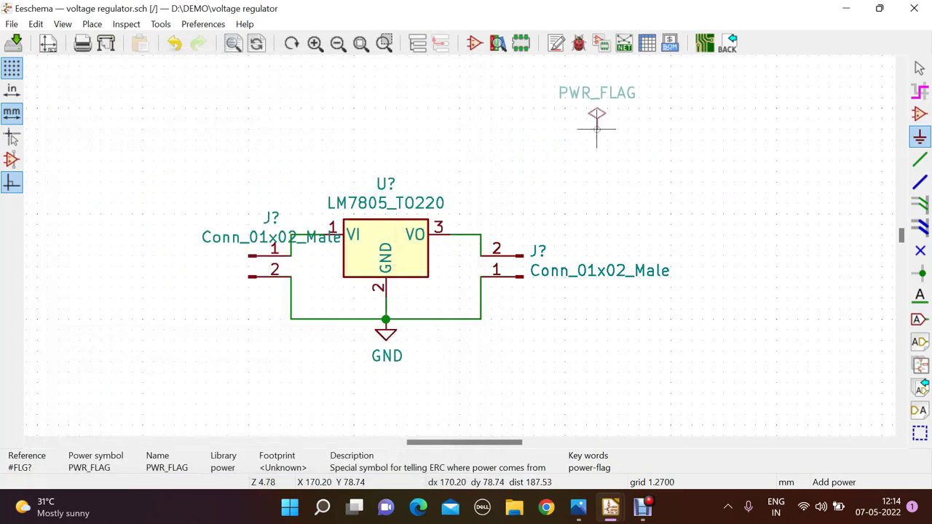
left_click(523, 182)
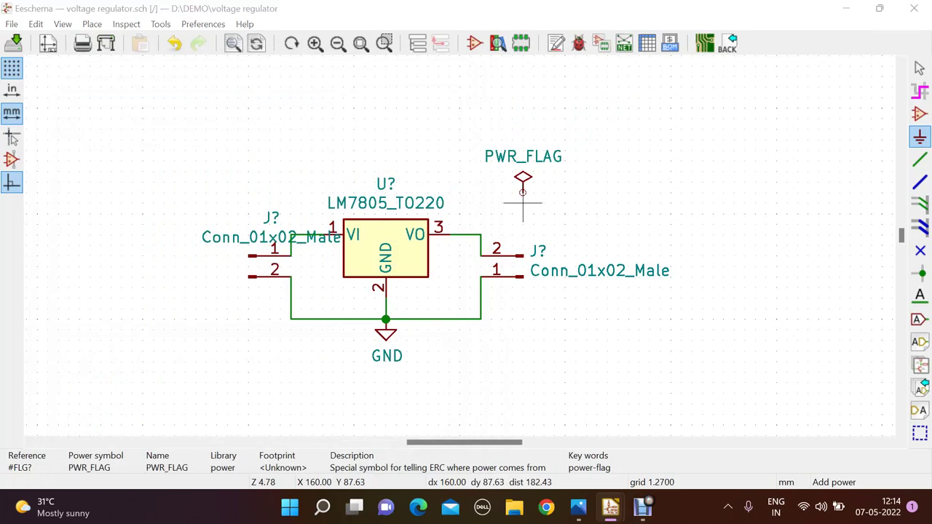
Step: Place a second GND power symbol directly on the pin of the PWR_FLAG symbol
left_click(523, 203)
key("Down")
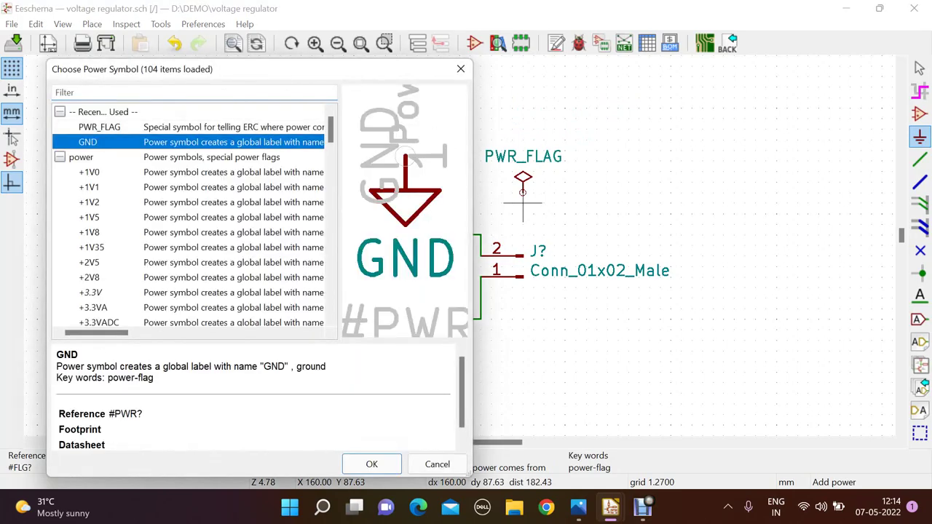
key("Return")
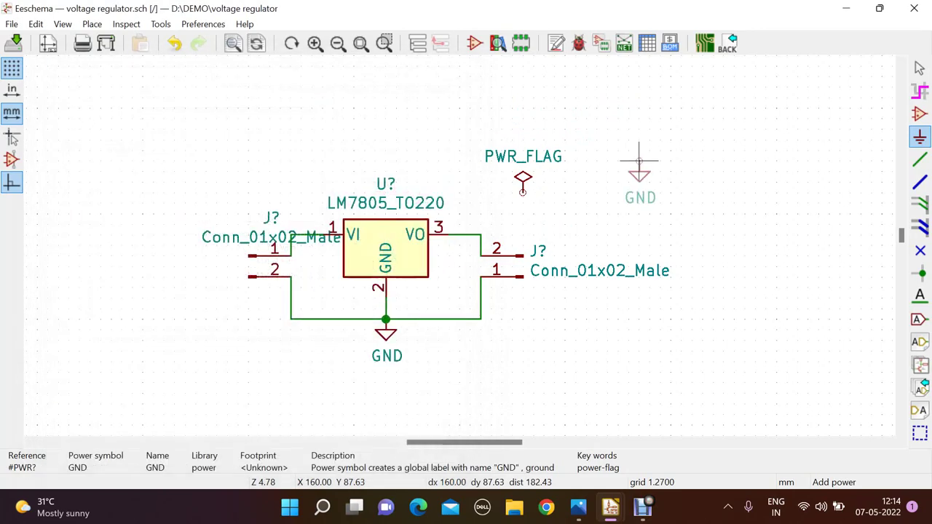
left_click(523, 193)
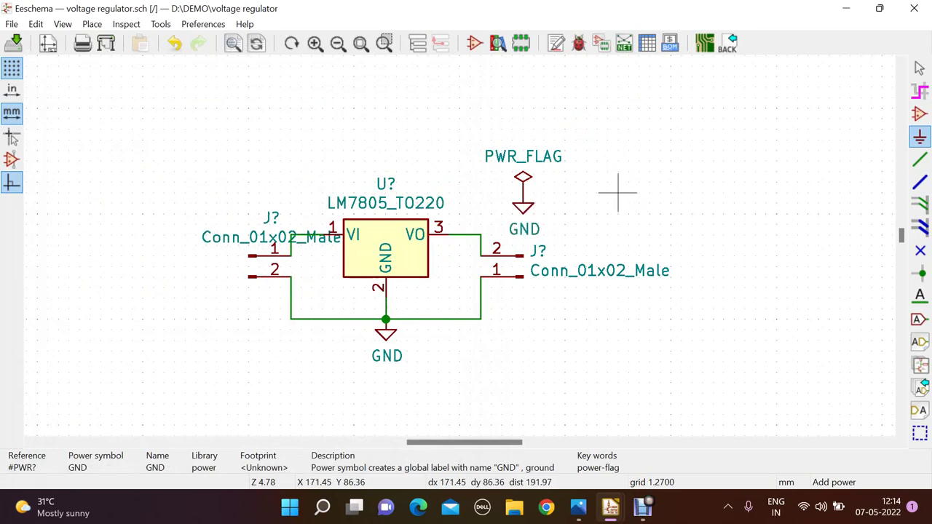
scroll(532, 203, "down", 1)
scroll(459, 246, "up", 2)
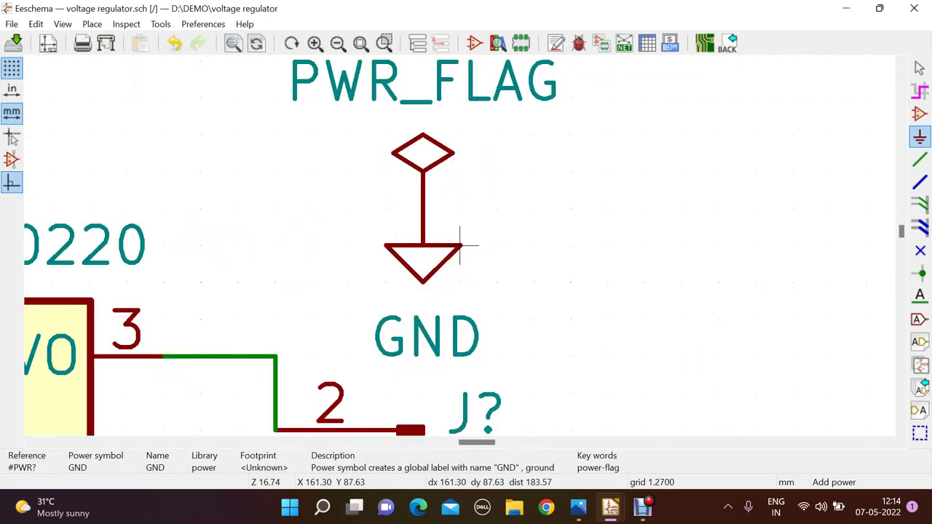
scroll(444, 232, "down", 1)
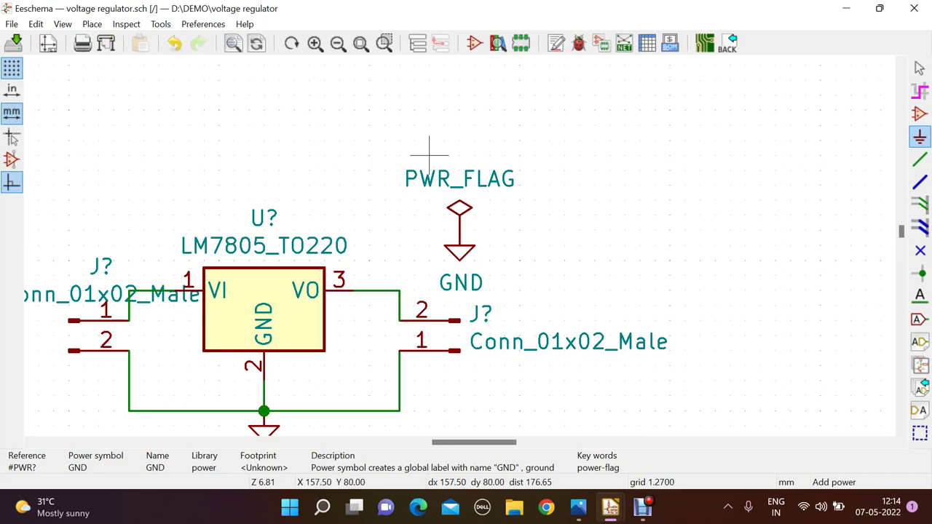
scroll(459, 247, "down", 2)
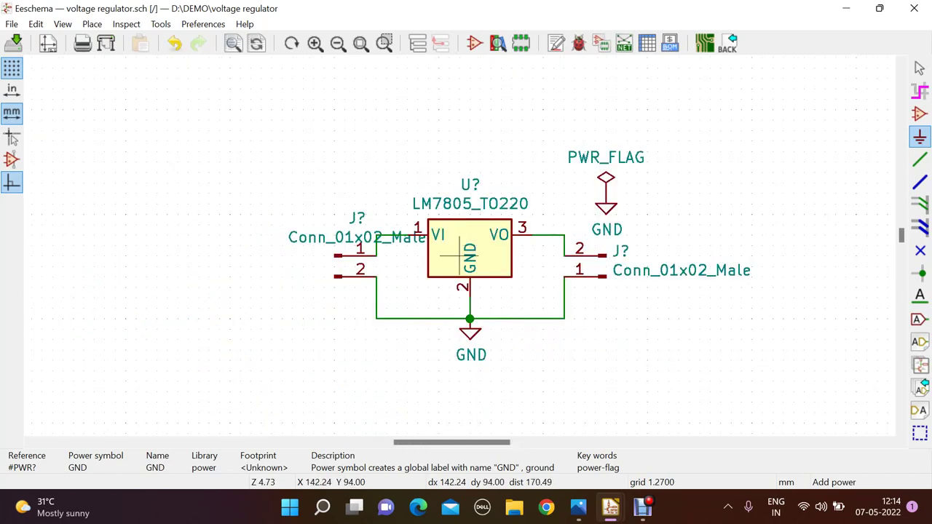
scroll(460, 254, "up", 1)
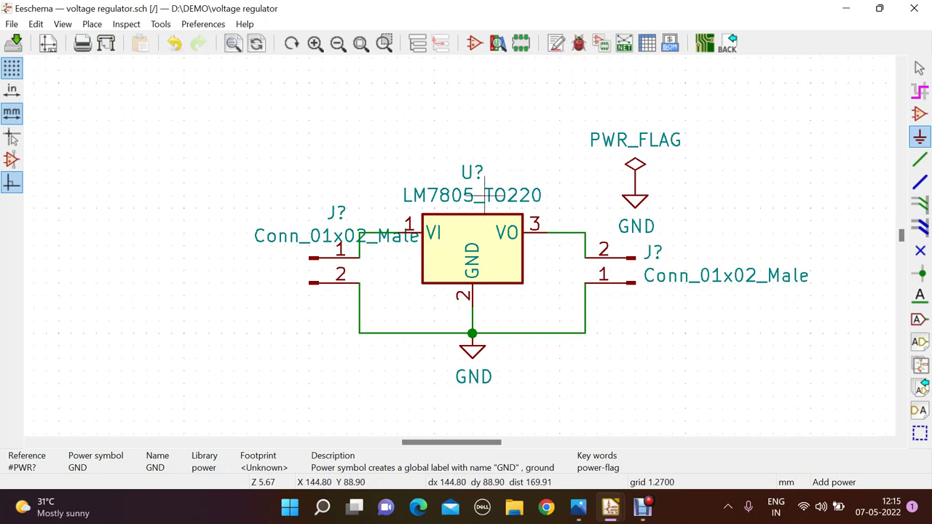
right_click(472, 172)
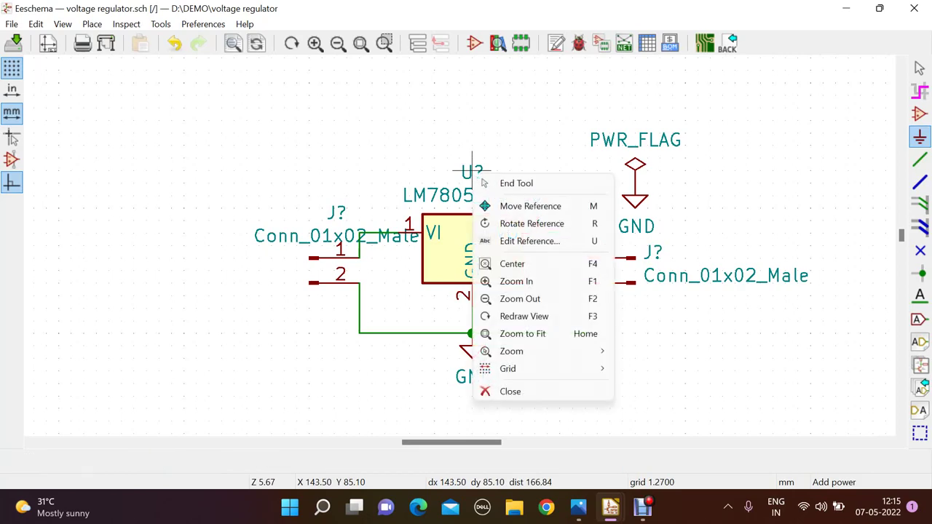
key("Escape")
left_click(495, 154)
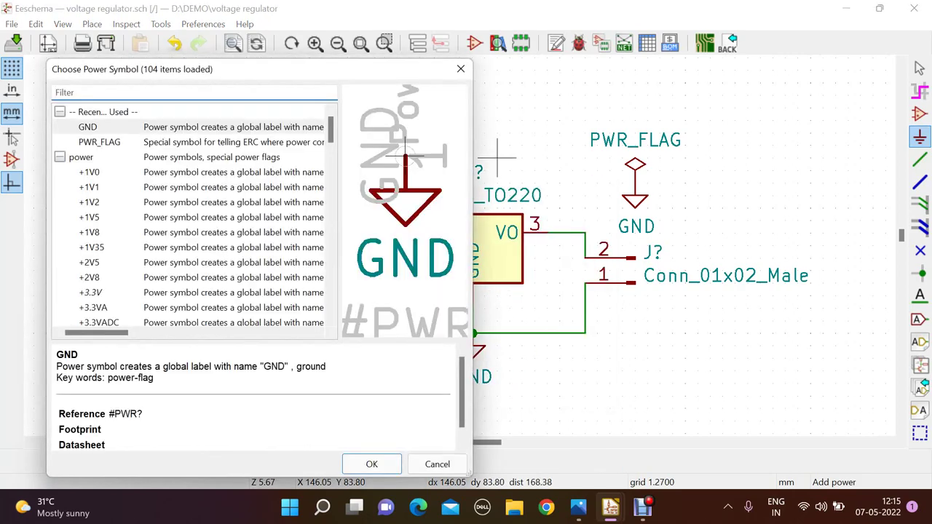
key("Escape")
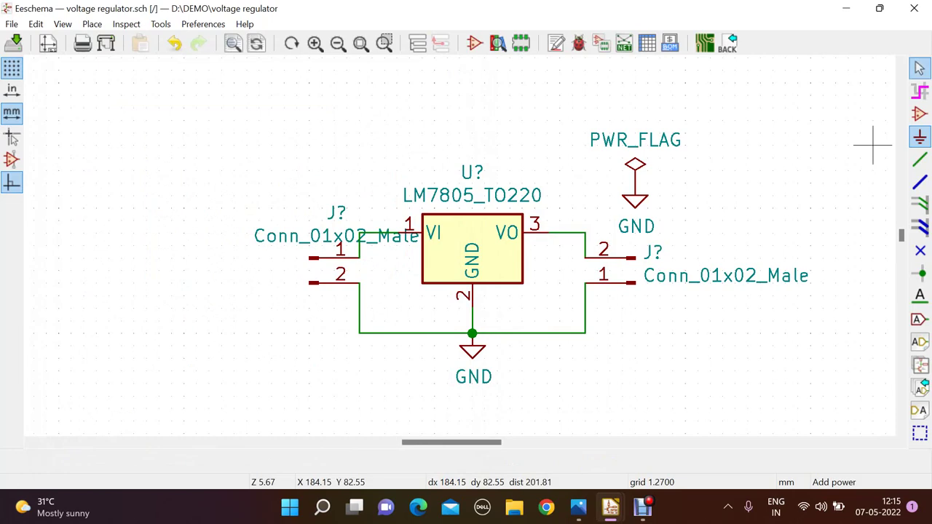
Step: End the power symbol placement and set the LM7805 regulator's reference to U1
key("Escape")
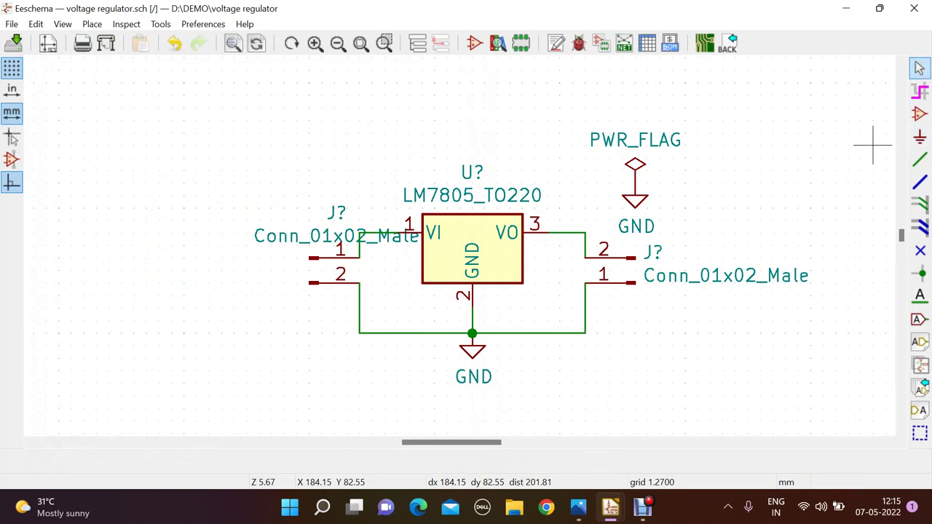
right_click(472, 171)
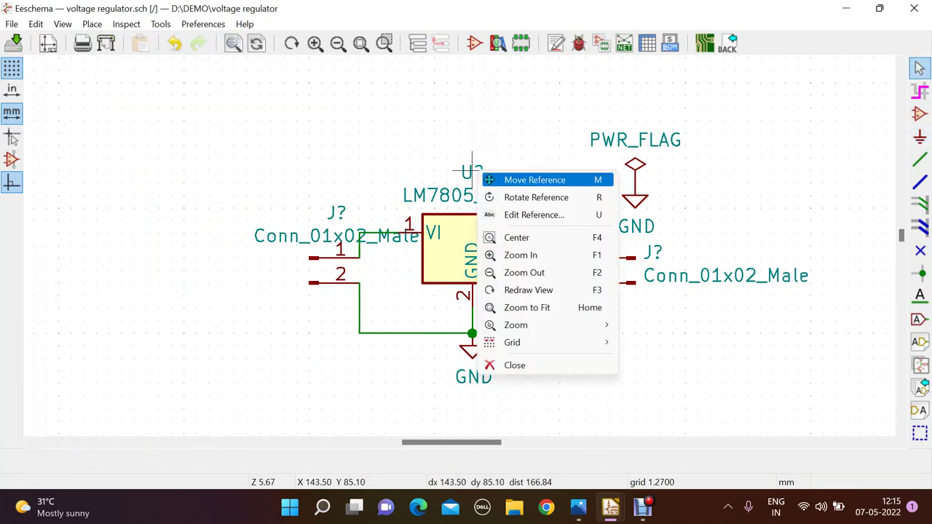
left_click(533, 215)
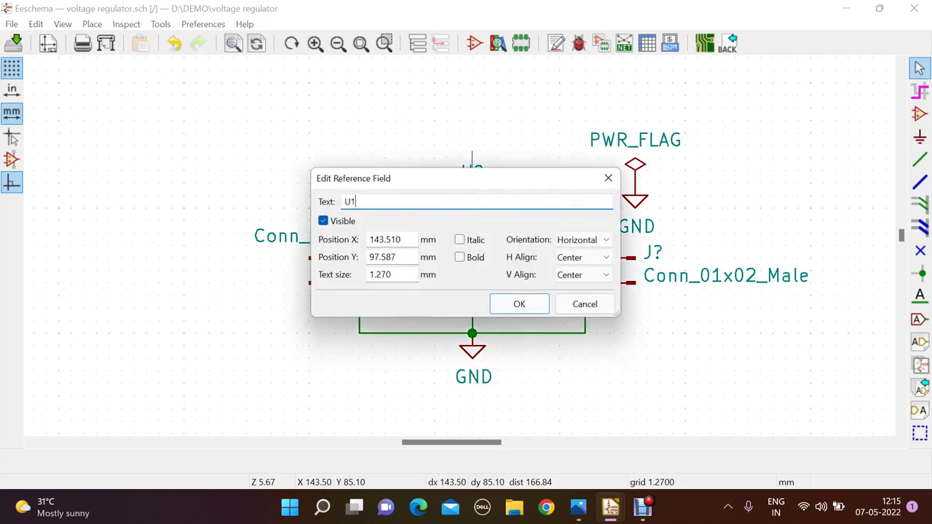
key("Return")
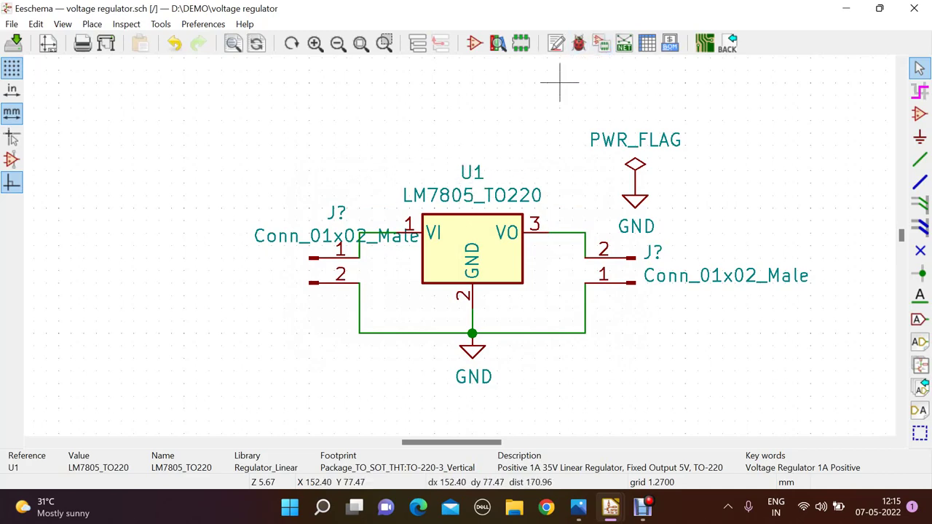
Step: Annotate the entire schematic, keeping existing annotations, sorting components by X position and using the first free number after 0
left_click(556, 43)
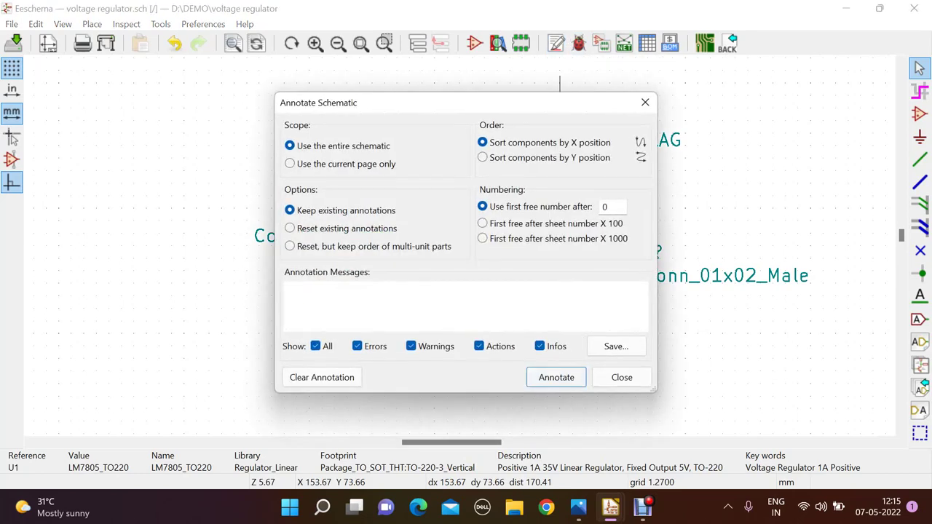
left_click(556, 377)
left_click(621, 378)
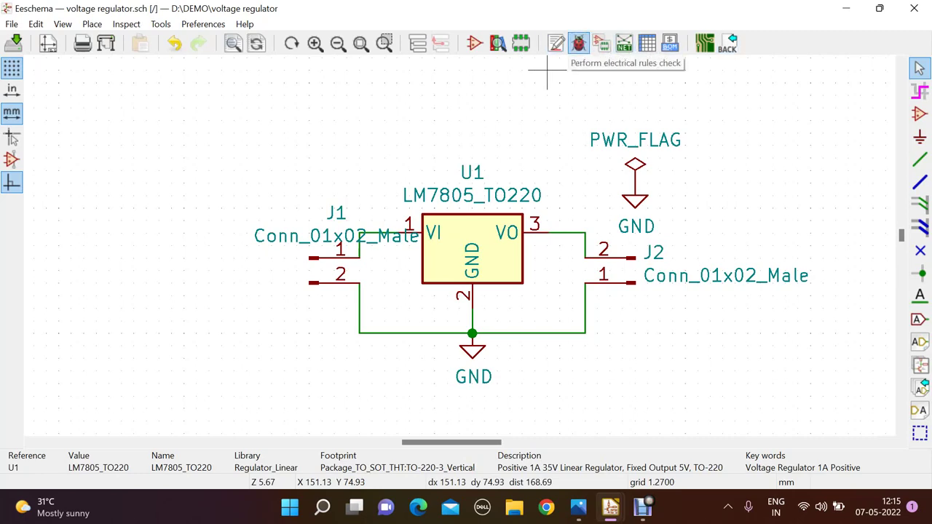
Step: Run the electrical rules check and move the report off the regulator to compare its error list with the schematic markers
left_click(578, 44)
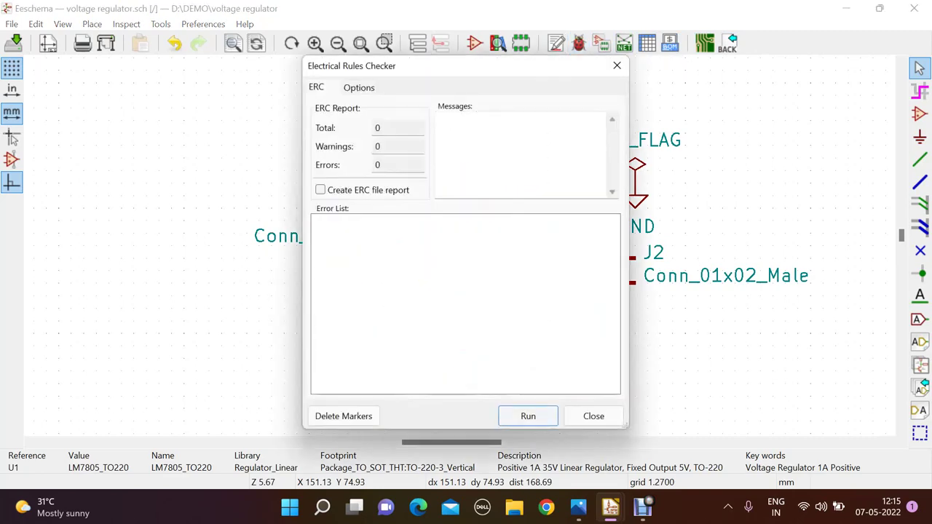
left_click(528, 415)
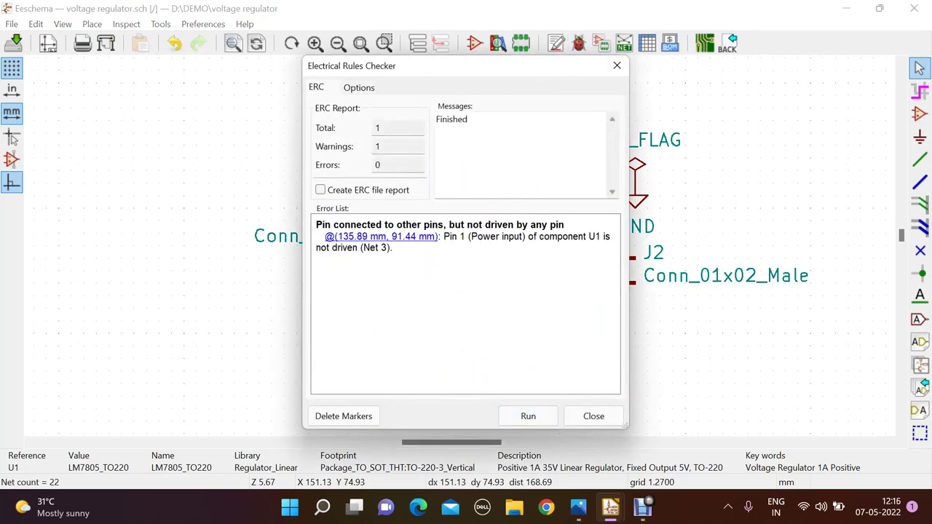
left_click_drag(494, 65, 150, 77)
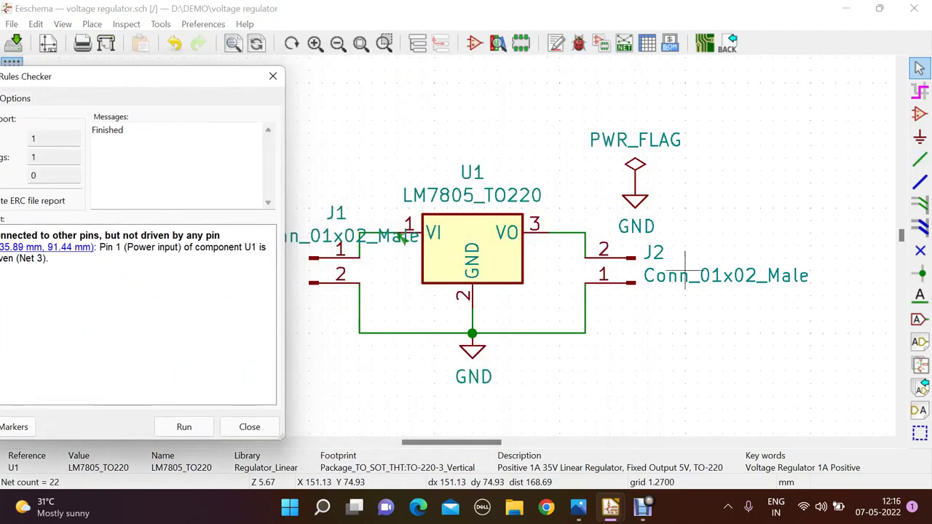
left_click_drag(203, 77, 487, 73)
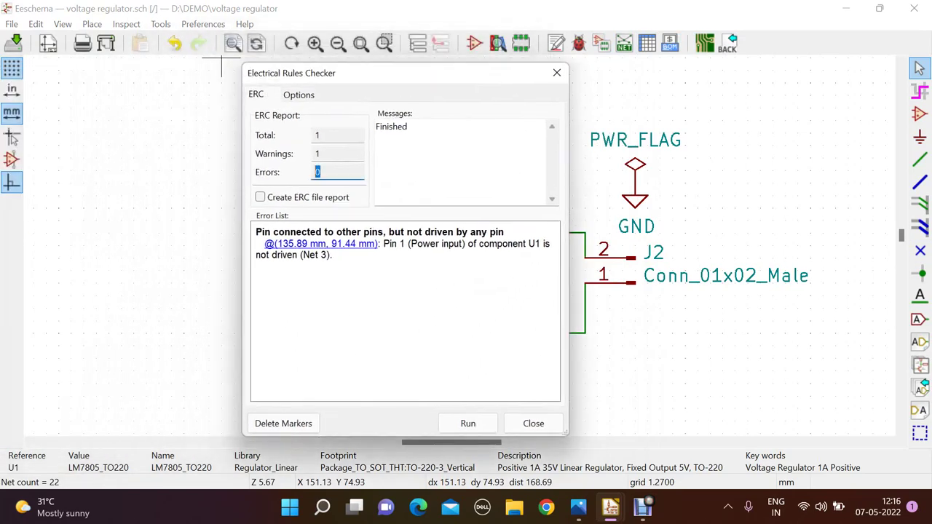
key("shift+Tab")
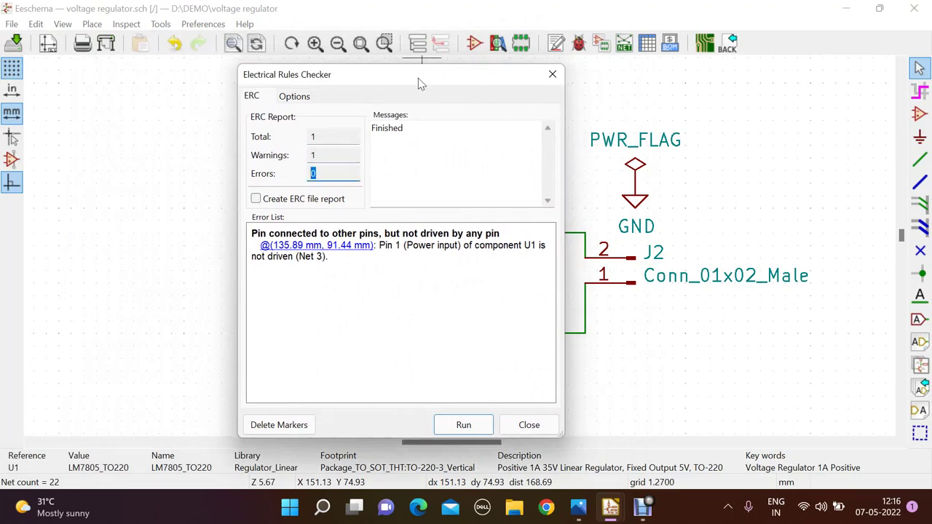
left_click_drag(418, 77, 184, 67)
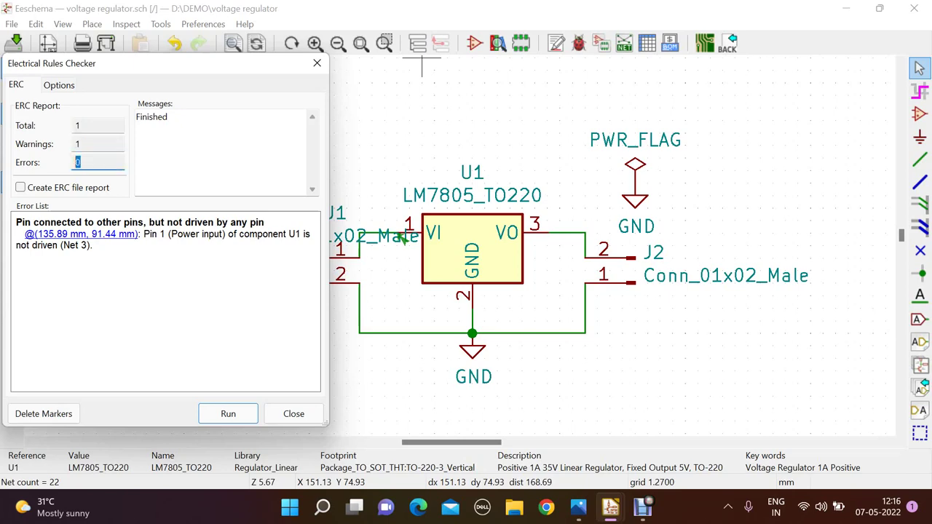
left_click_drag(181, 72, 177, 92)
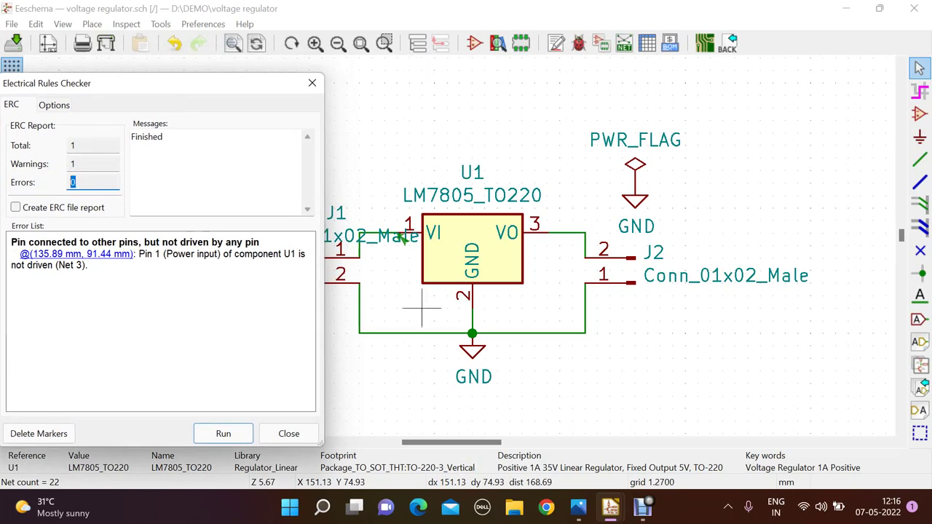
Step: Delete the horizontal wire between the regulator's pin 3 and the corner above J2's pin 2, and save the schematic
left_click(648, 382)
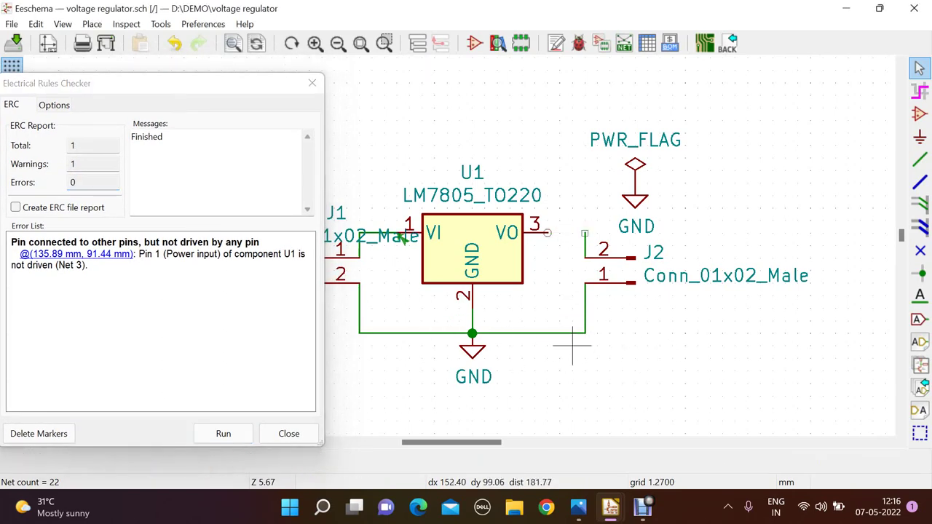
key("ctrl+s")
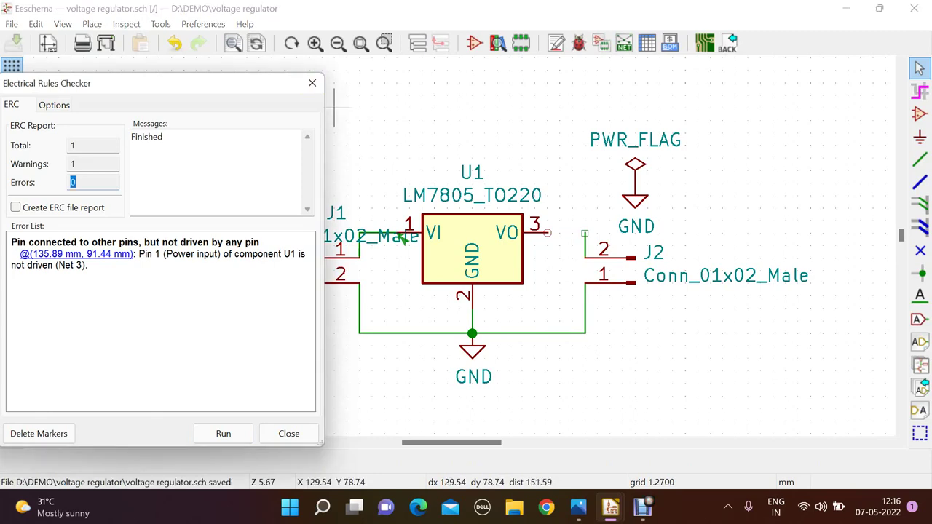
key("Escape")
Step: Repeat the annotation with existing annotations kept, and run the electrical rules check with the output wire missing
left_click(555, 43)
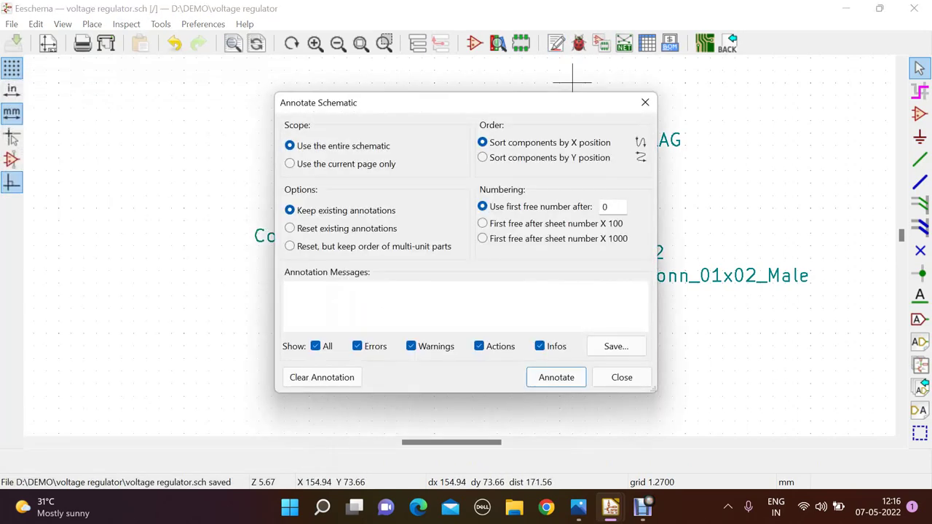
key("Return")
left_click(645, 101)
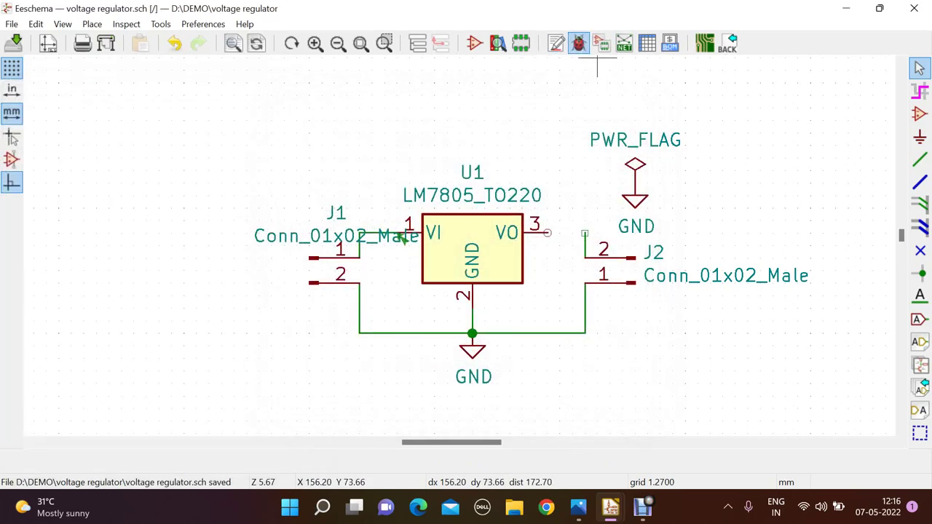
left_click(578, 42)
key("Return")
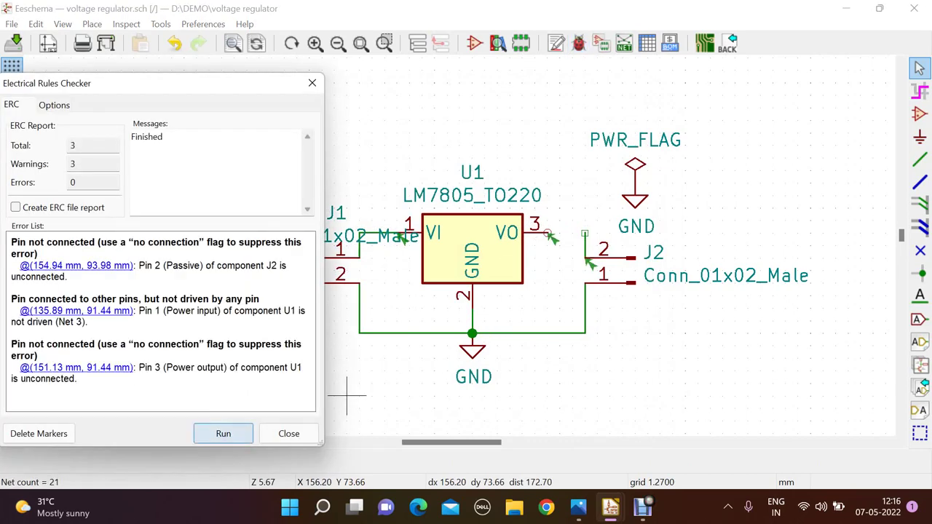
left_click_drag(190, 90, 196, 185)
left_click(318, 178)
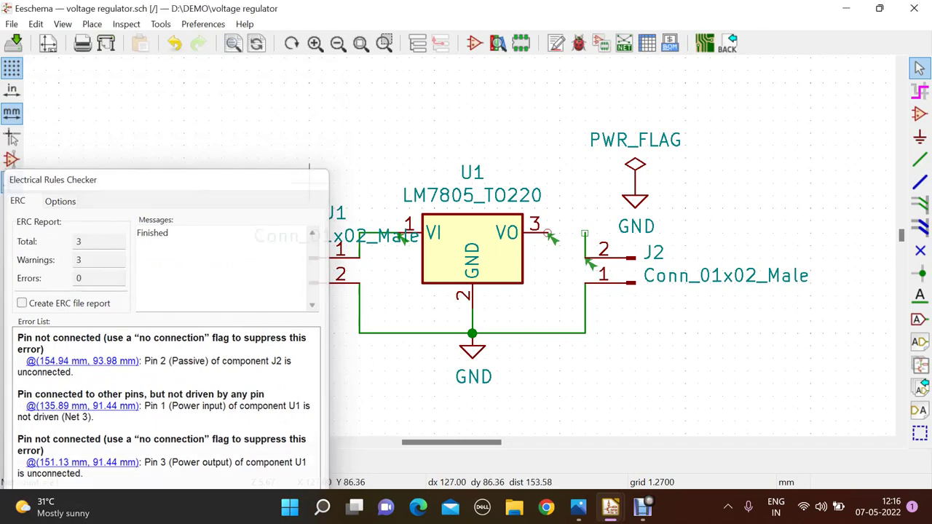
Step: Try to redraw the wire from the regulator's pin 3 to the open wire end above J2's pin 2
left_click(920, 160)
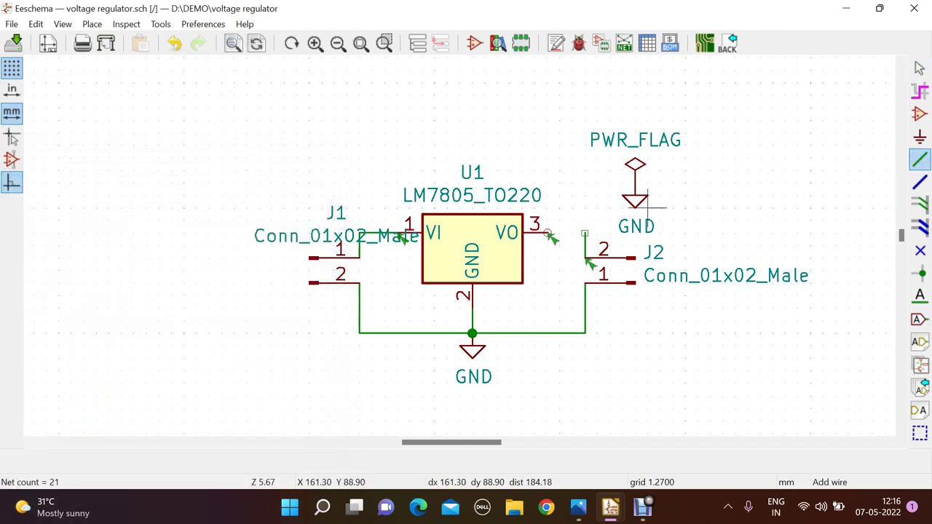
left_click(548, 233)
left_click(585, 233)
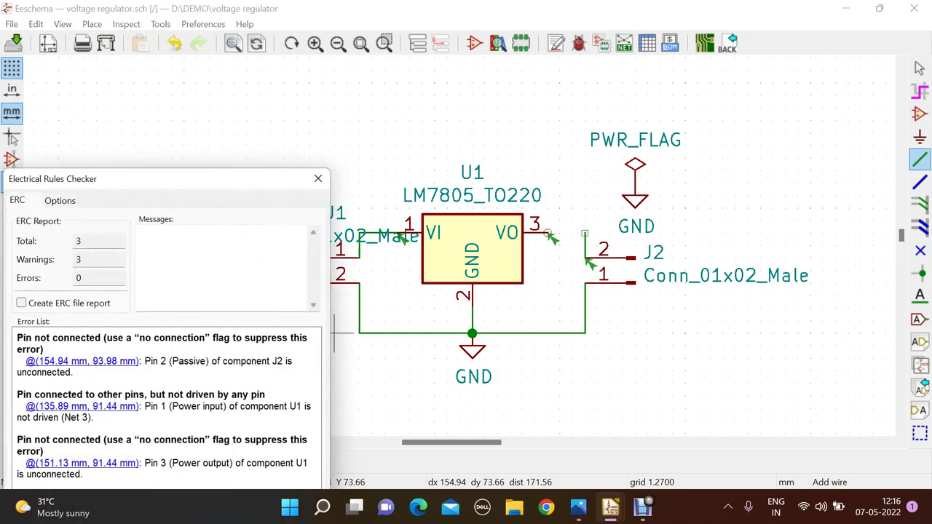
Step: Rerun the electrical rules check with its window moved clear of the schematic, examine the error list and close it
left_click_drag(145, 179, 207, 12)
left_click(290, 361)
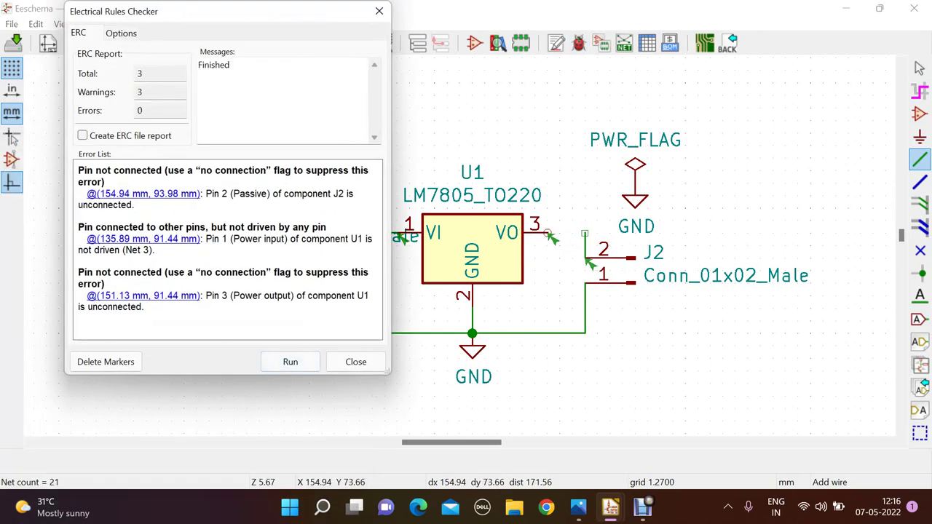
left_click(160, 110)
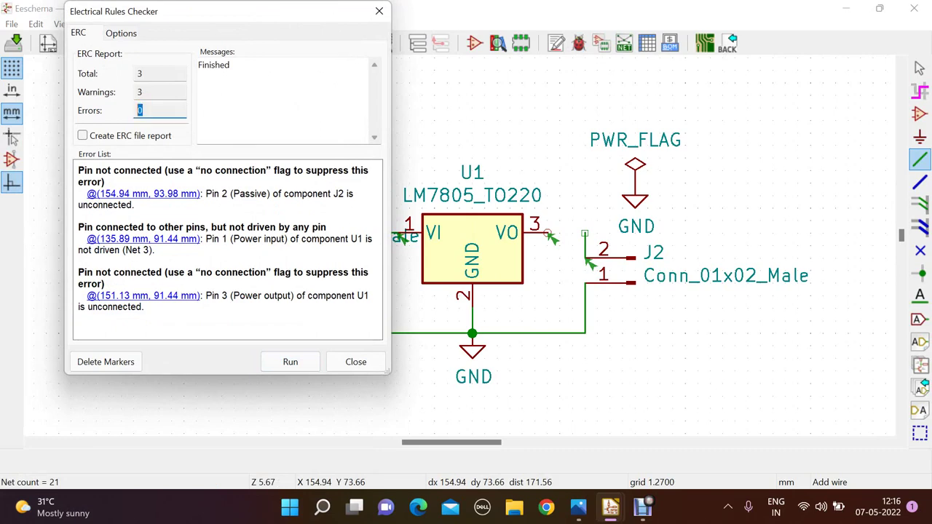
left_click(344, 72)
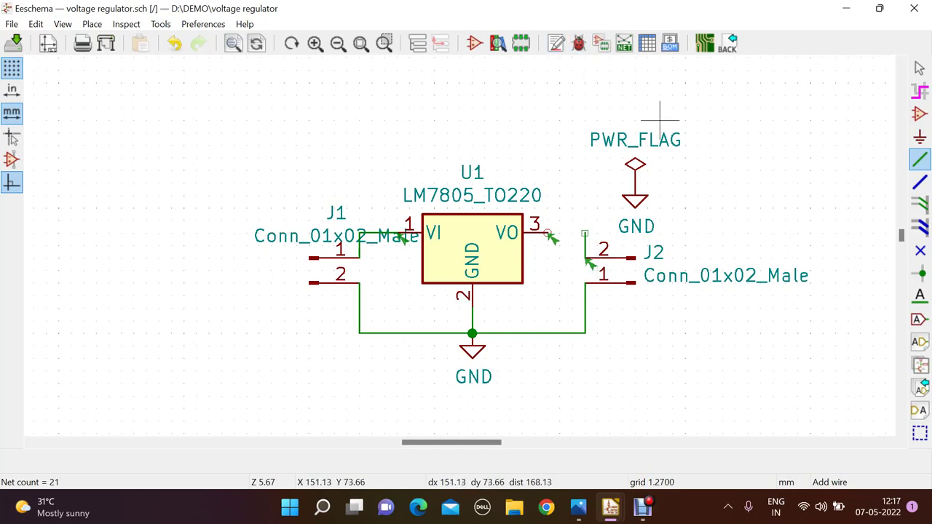
Step: Wire the regulator's pin 3 to the open wire end above J2's pin 2 and save the schematic
left_click(547, 233)
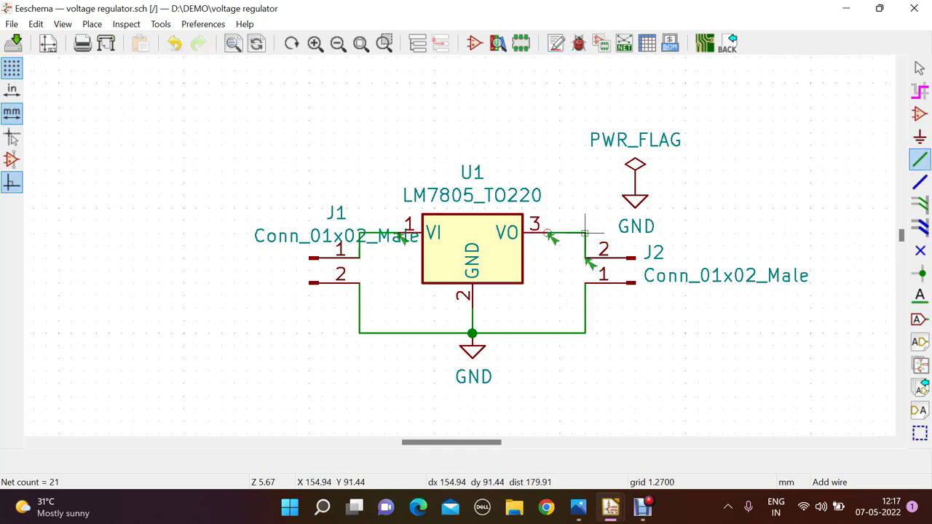
left_click(585, 233)
key("ctrl+s")
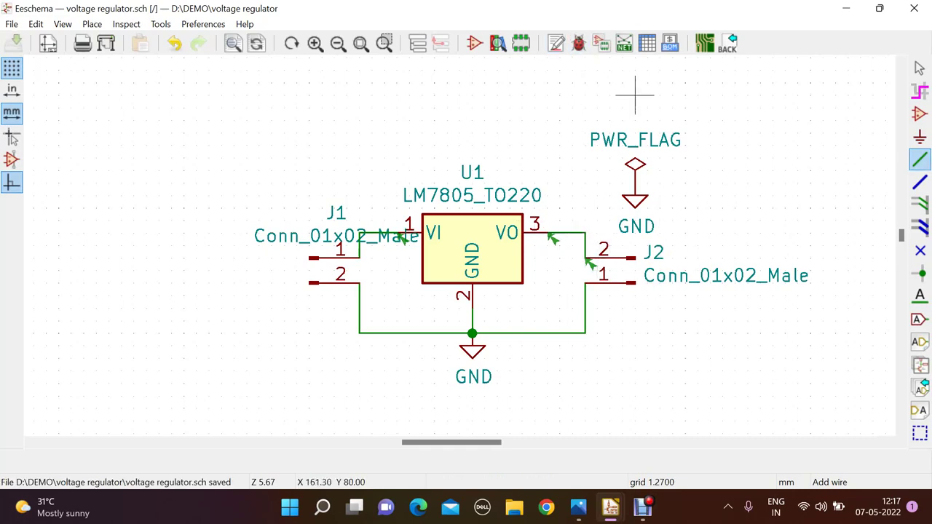
Step: Annotate the entire schematic once more and rerun the electrical rules check on the reconnected output
left_click(556, 43)
left_click(557, 377)
left_click(620, 375)
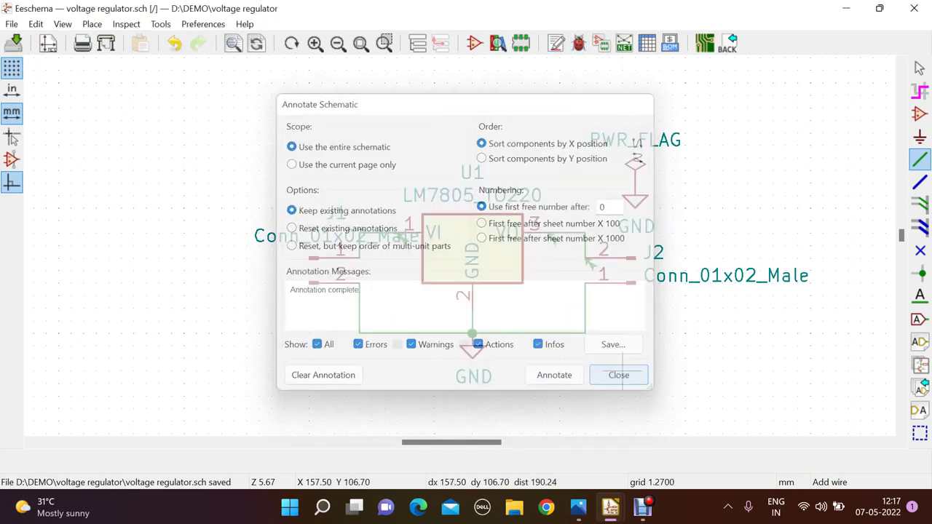
left_click(578, 43)
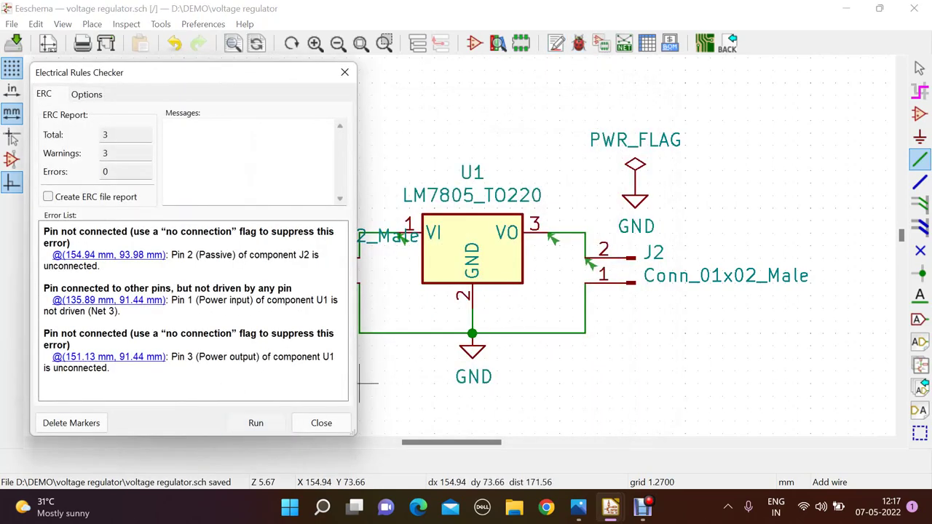
left_click(256, 423)
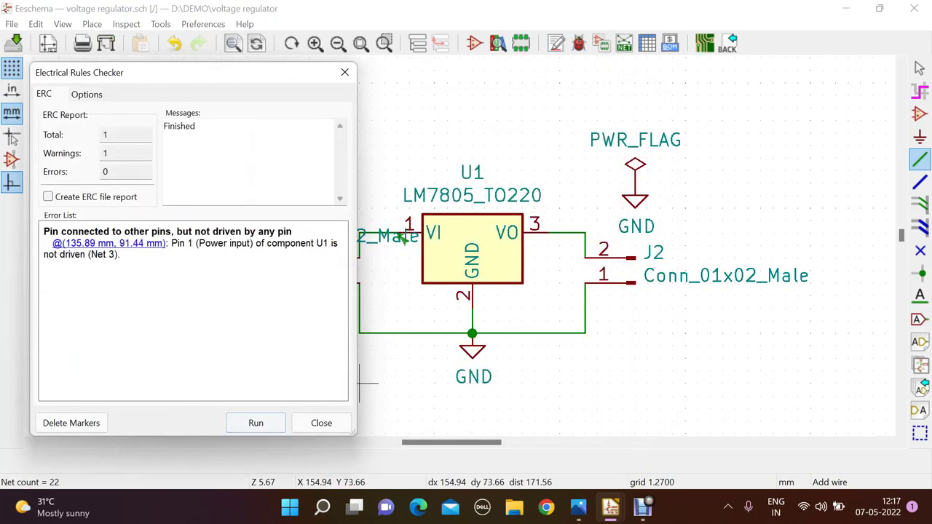
Step: Close the electrical rules checker and assign the Connector:Banana_Jack_2Pin footprint to connectors J1 and J2
left_click(345, 72)
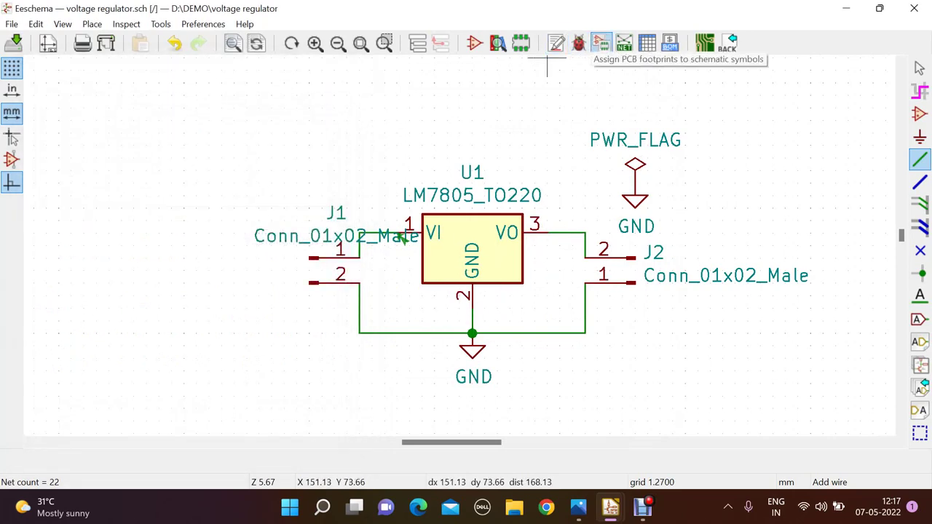
left_click(602, 43)
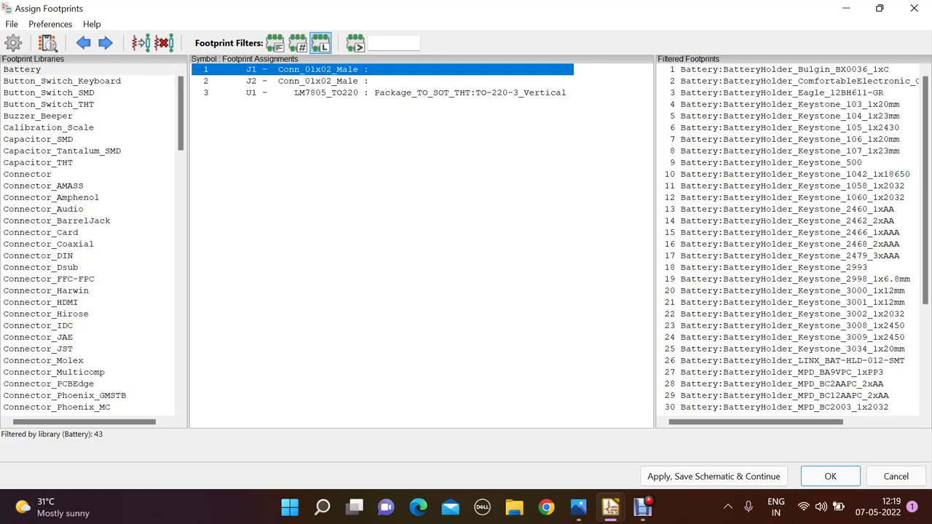
left_click(27, 174)
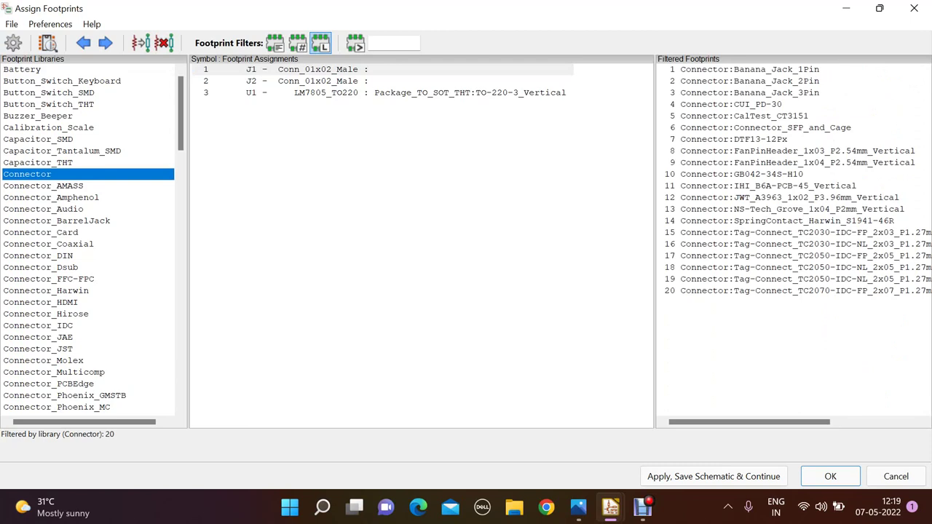
double_click(749, 81)
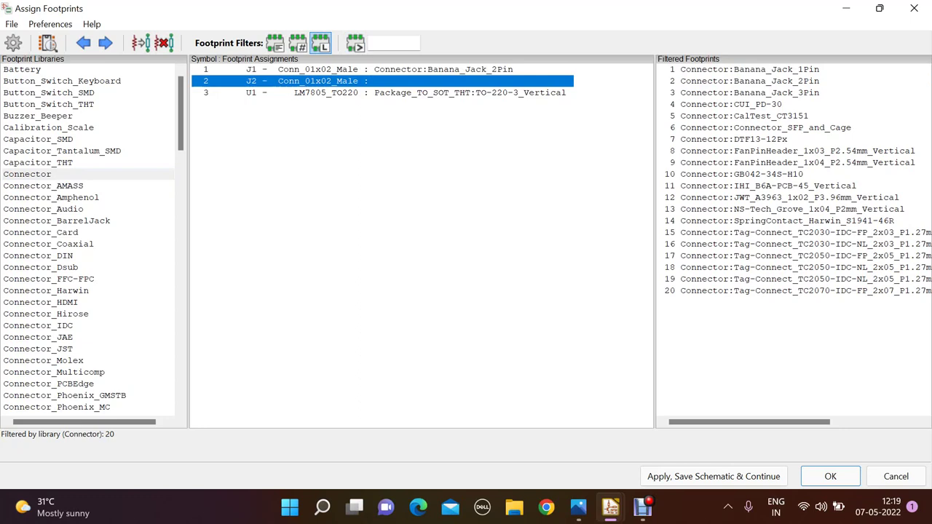
double_click(749, 80)
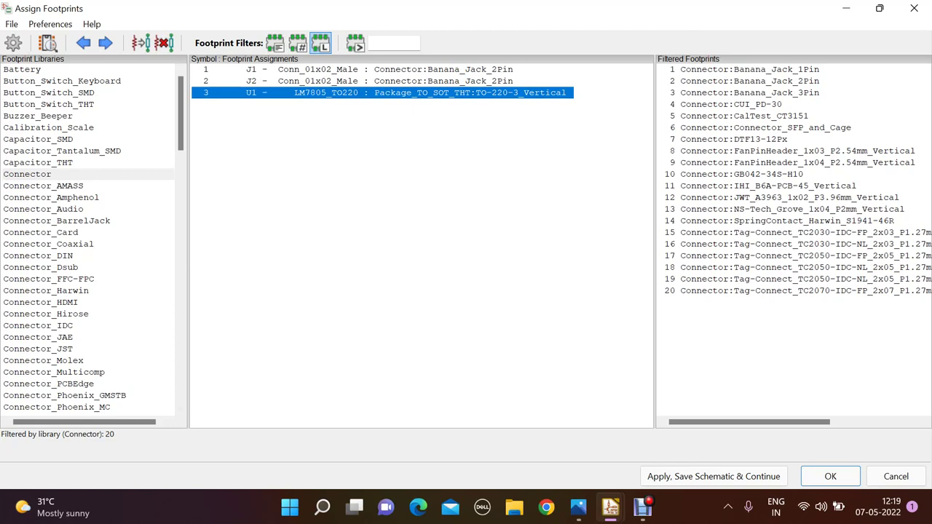
Step: List the Package_SIP library's footprints for U1 and preview PowerIntegrations_eSIP-7C
scroll(89, 240, "down", 10)
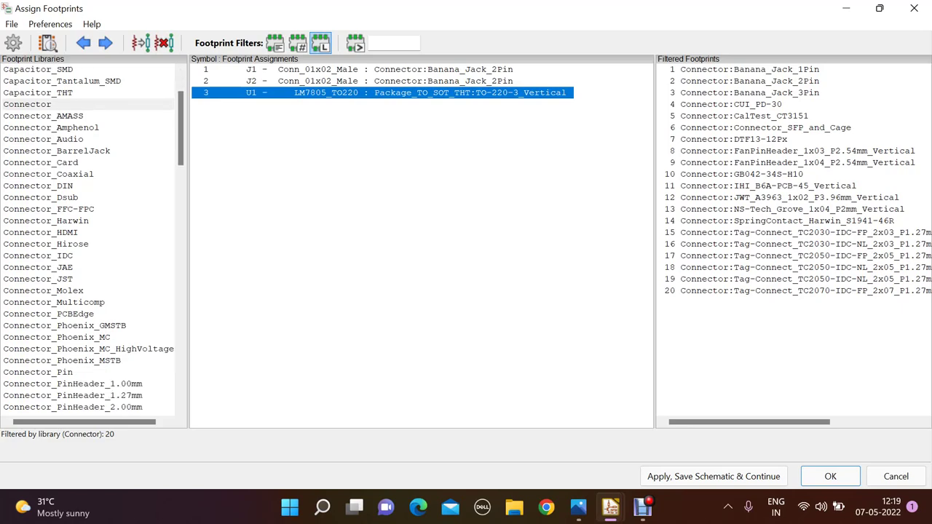
scroll(88, 240, "down", 12)
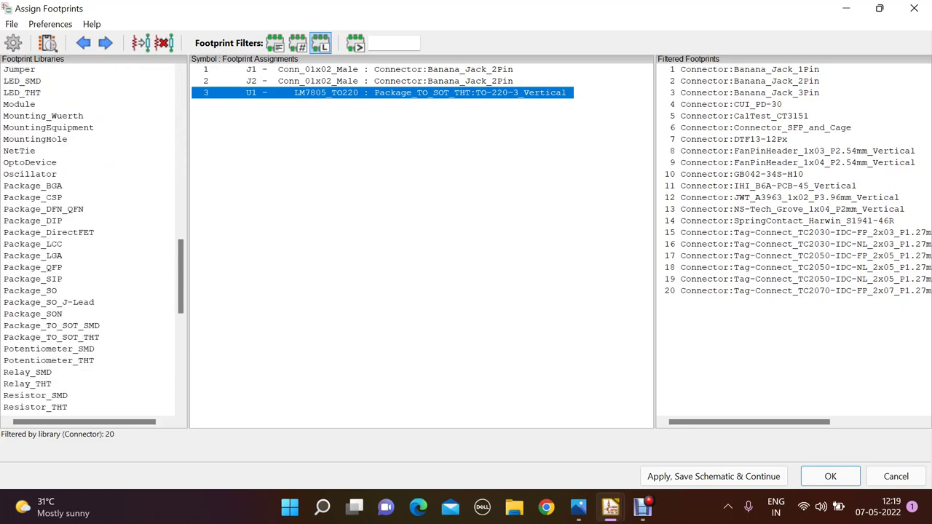
left_click(32, 279)
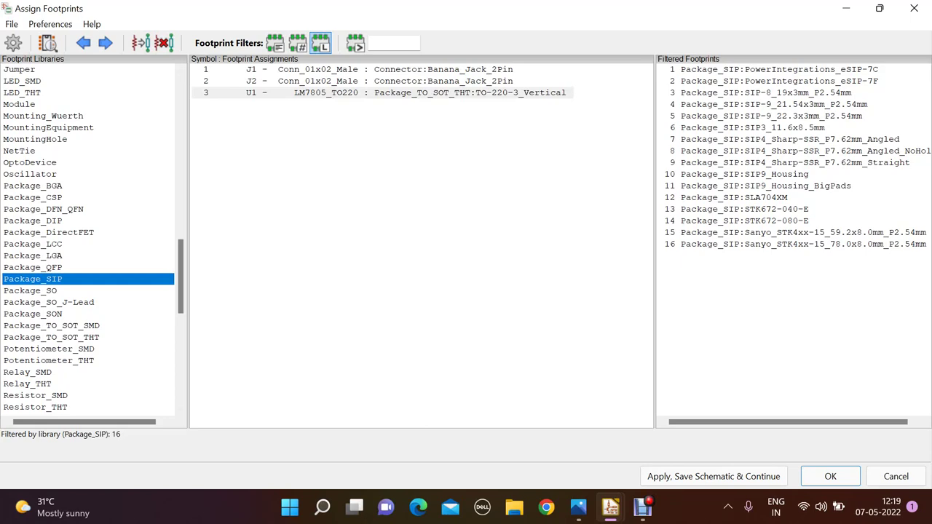
left_click(779, 69)
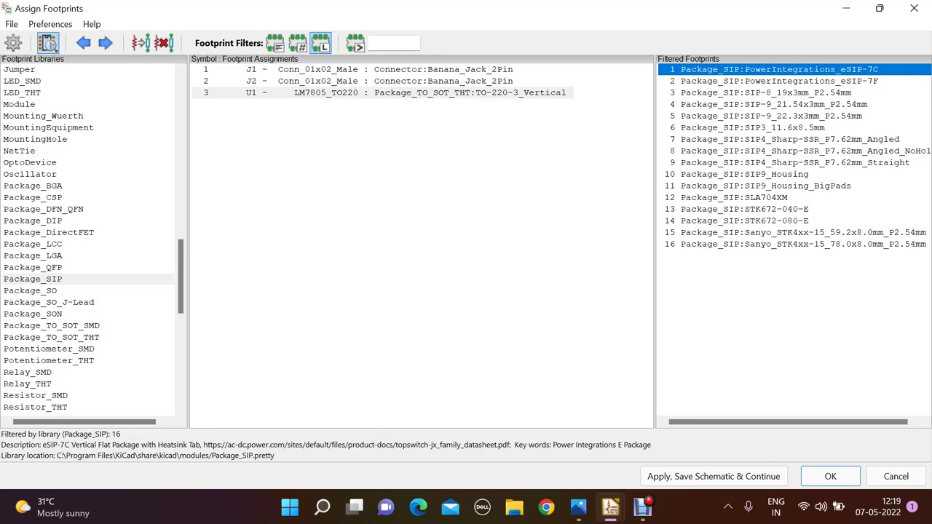
left_click(48, 43)
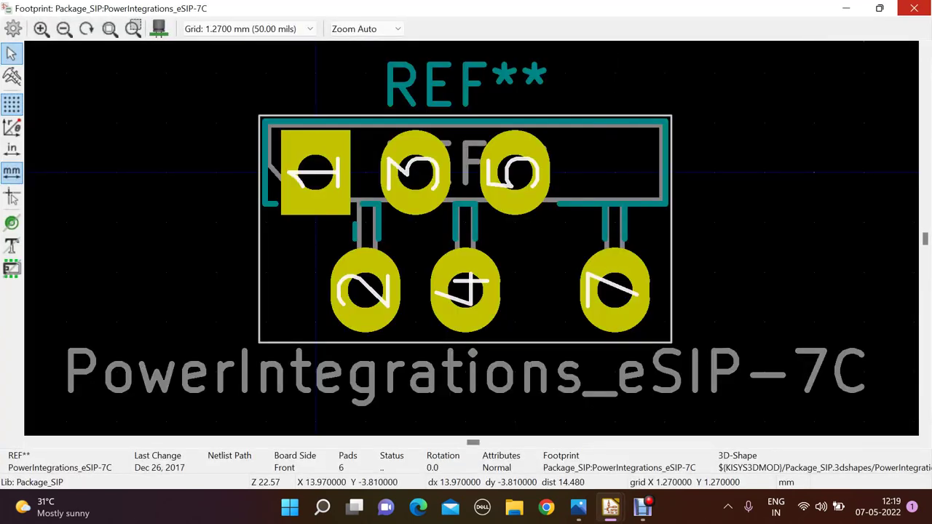
left_click(913, 8)
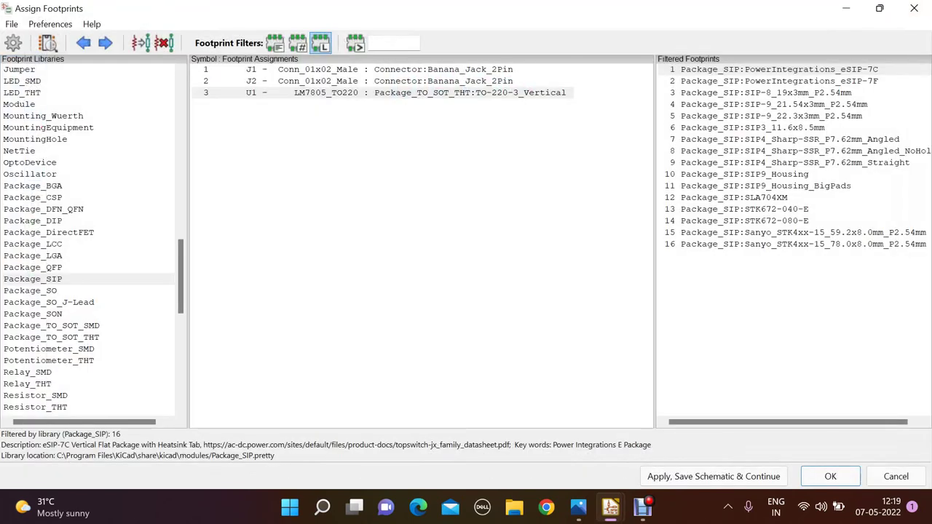
Step: Preview the Package_SIP footprints PowerIntegrations_eSIP-7F, SIP-8_19x3mm_P2.54mm and SIP-9_21.54x3mm_P2.54mm one after another
left_click(779, 80)
left_click(47, 43)
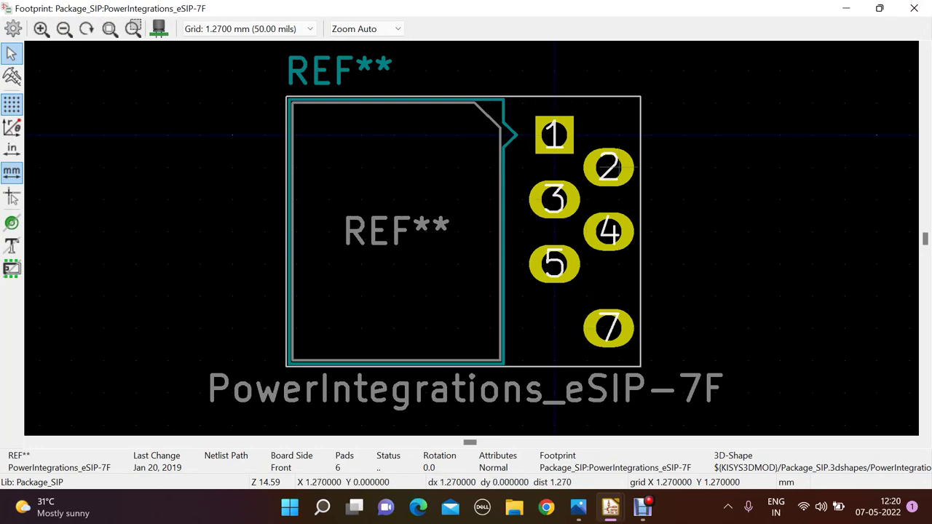
left_click(913, 8)
left_click(765, 93)
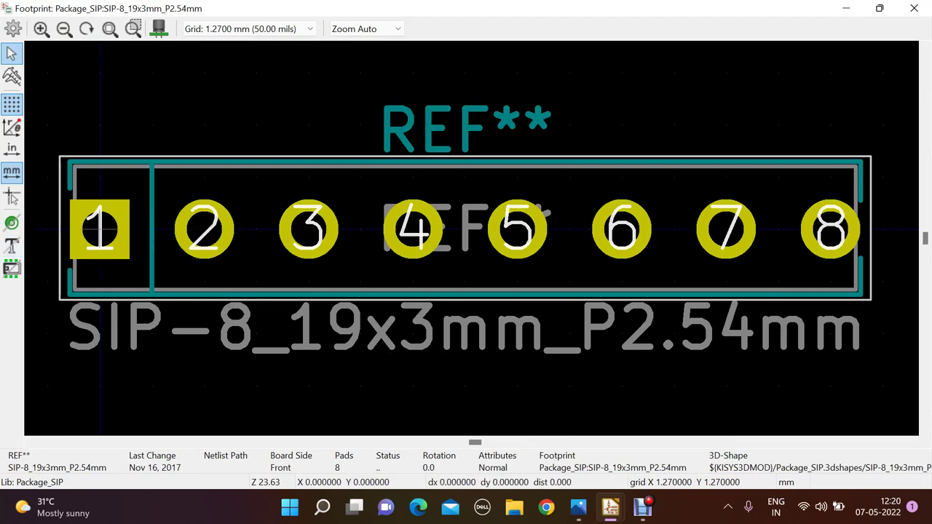
left_click(914, 8)
key("Down")
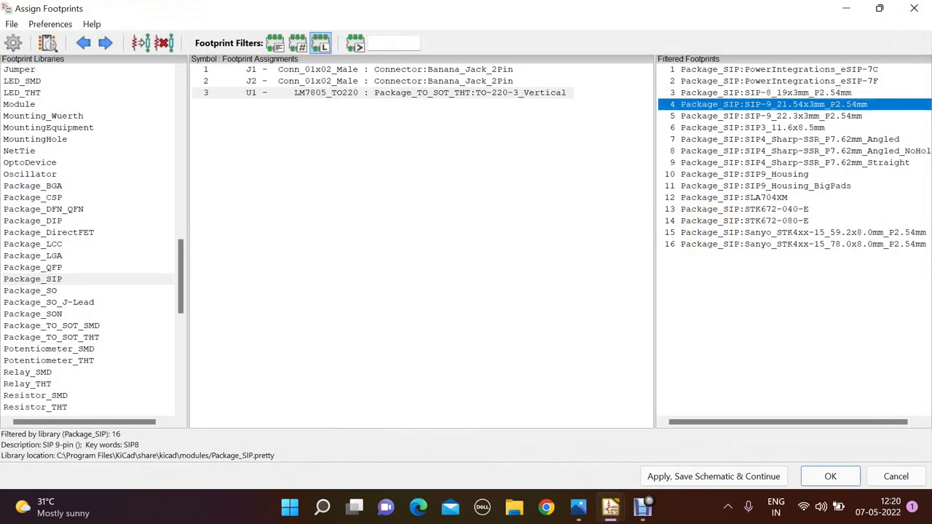
left_click(47, 43)
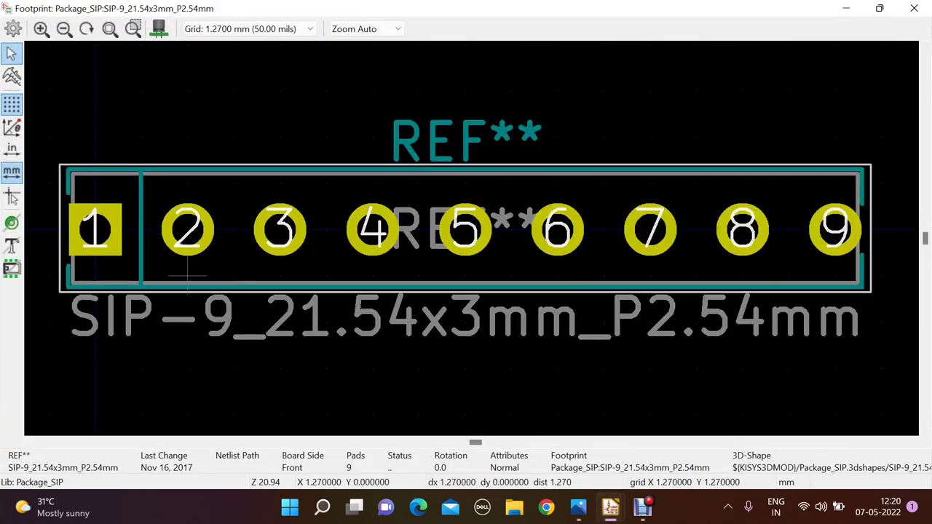
left_click(914, 8)
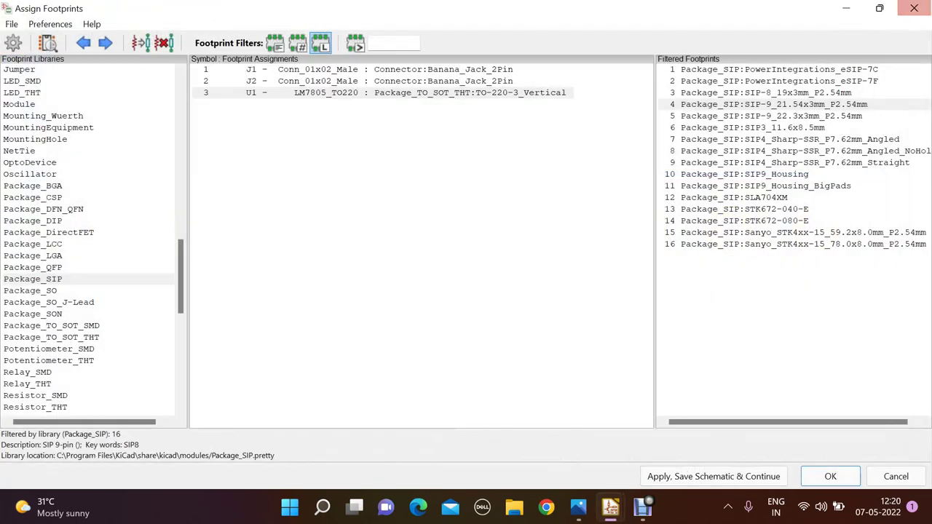
Step: Preview the SIP3_11.6x8.5mm footprint from Package_SIP and assign it to U1
left_click(752, 128)
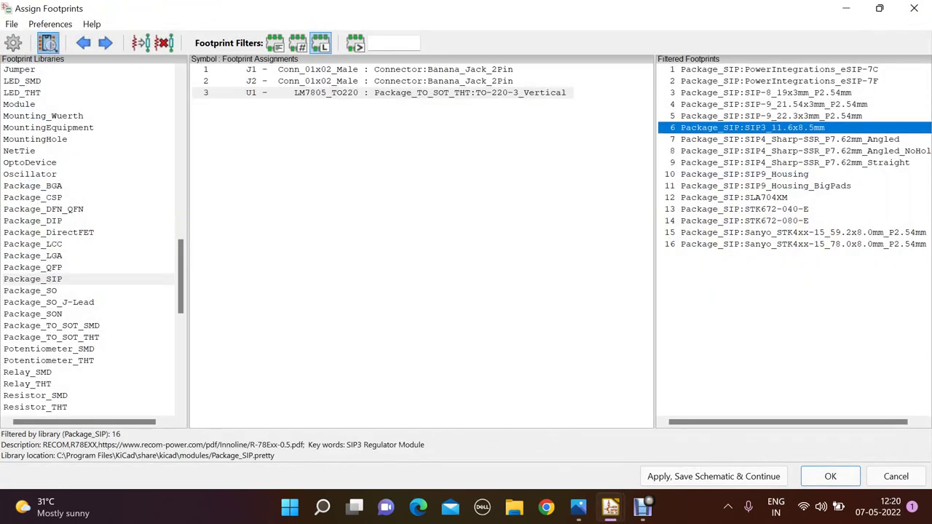
left_click(47, 43)
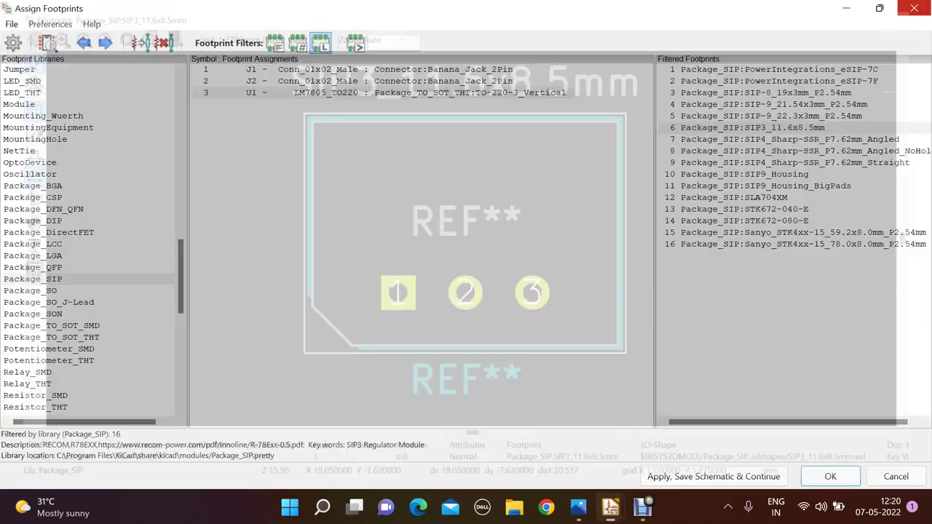
left_click(913, 8)
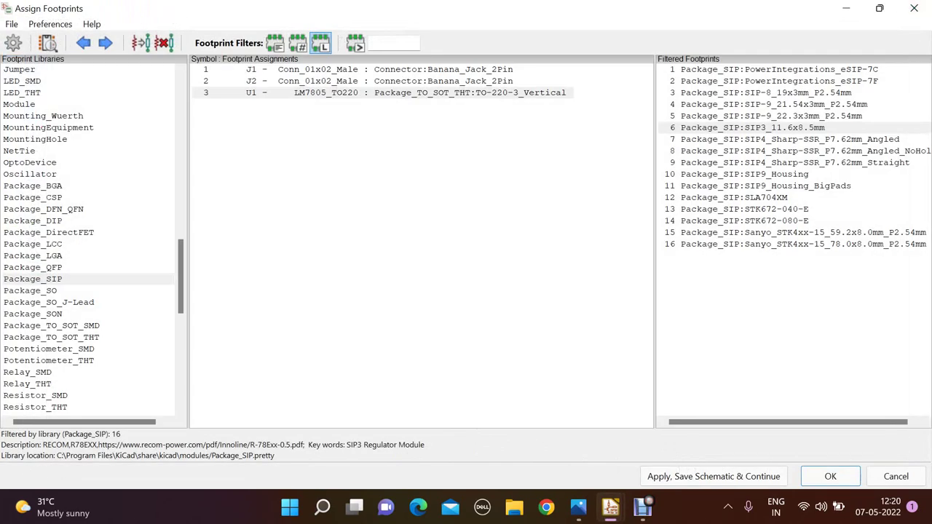
double_click(752, 127)
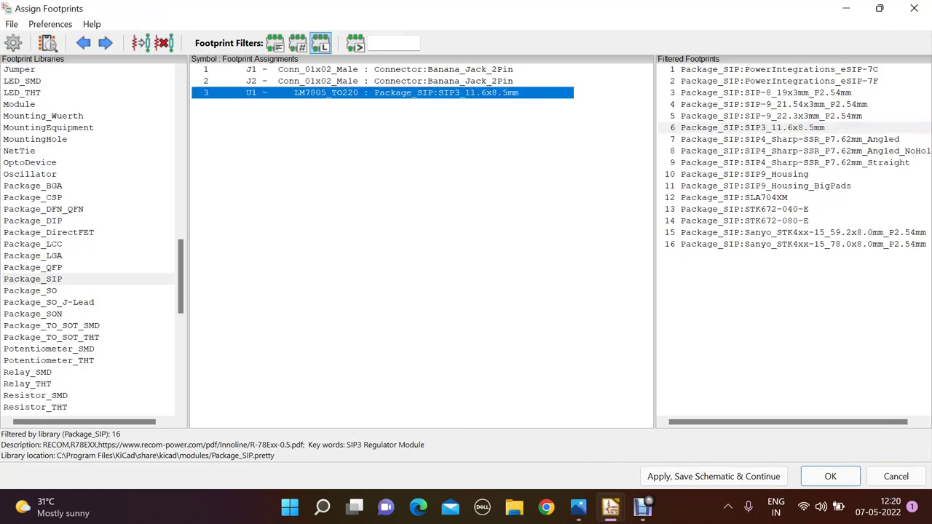
Step: Save the footprint assignments to the schematic and close the footprint assignment window
left_click(13, 42)
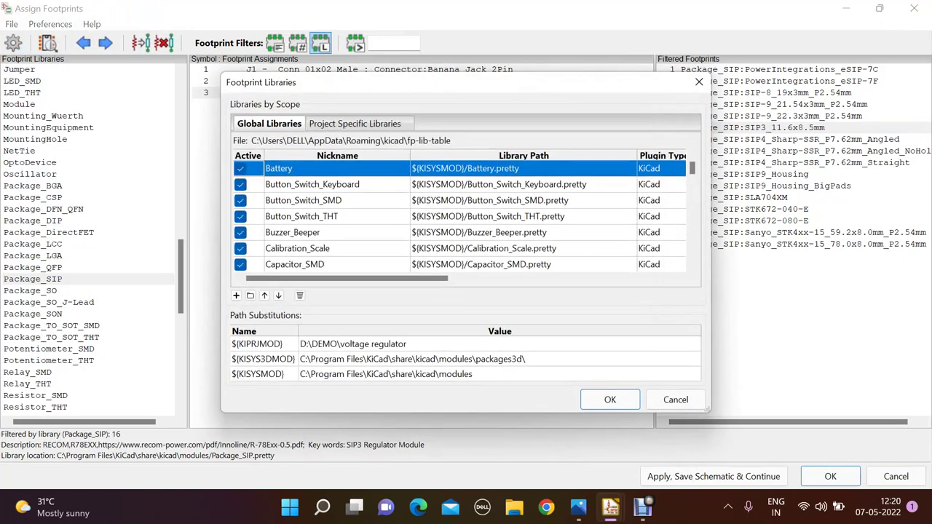
left_click(699, 81)
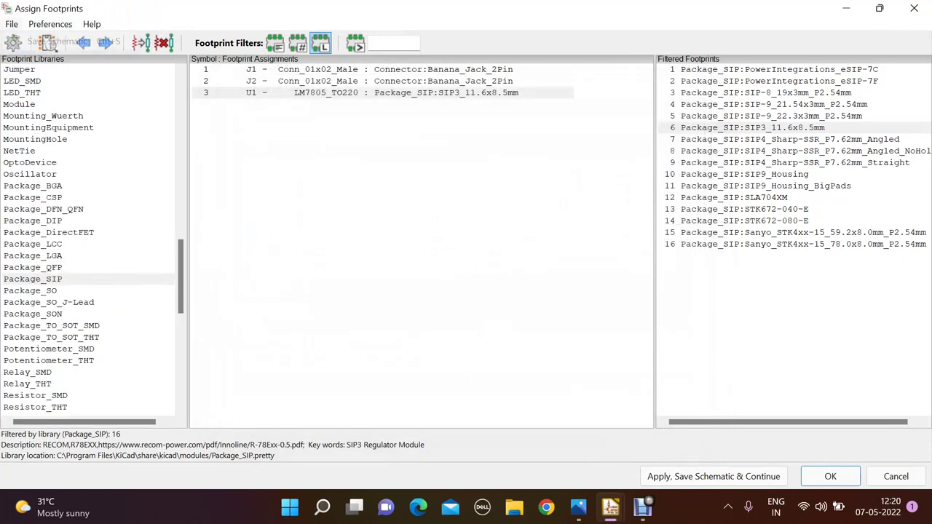
left_click(48, 42)
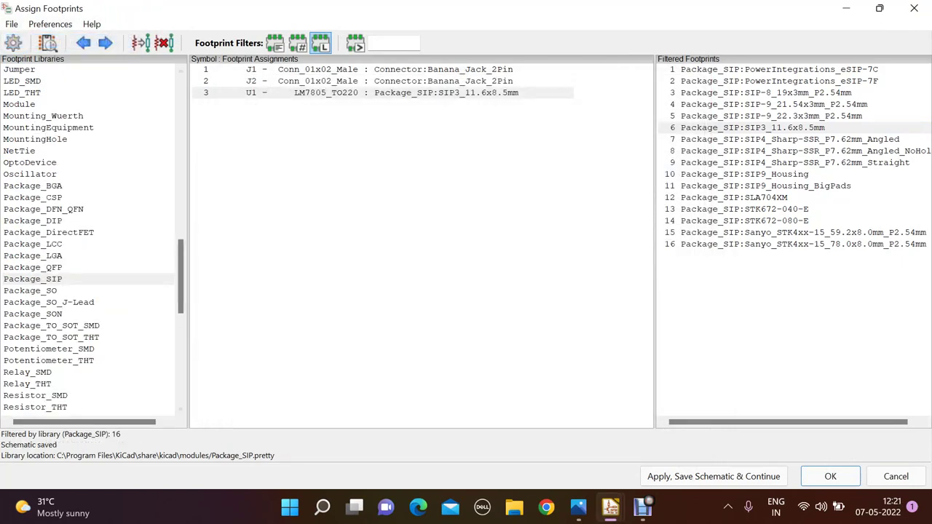
left_click(914, 8)
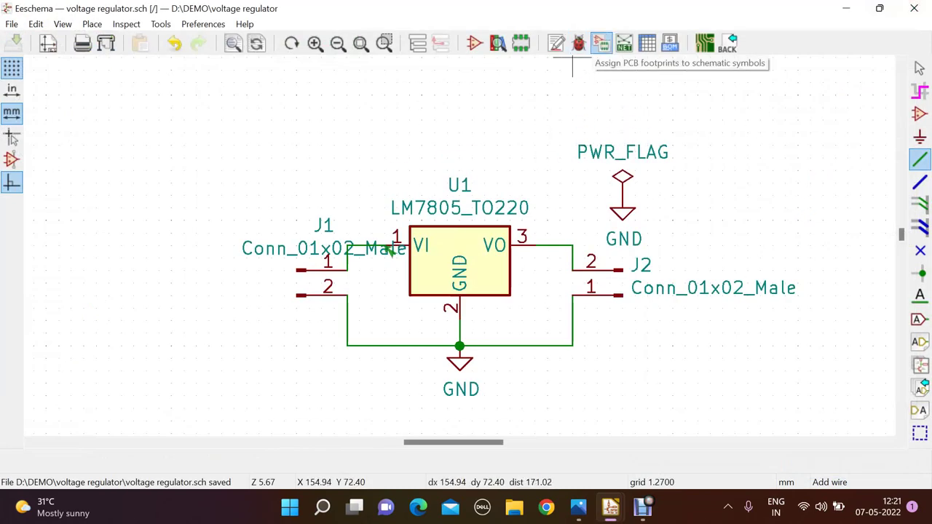
Step: Generate the Pcbnew netlist in default format as voltage regulator.net in the project folder, and generate it again under the same name
left_click(624, 42)
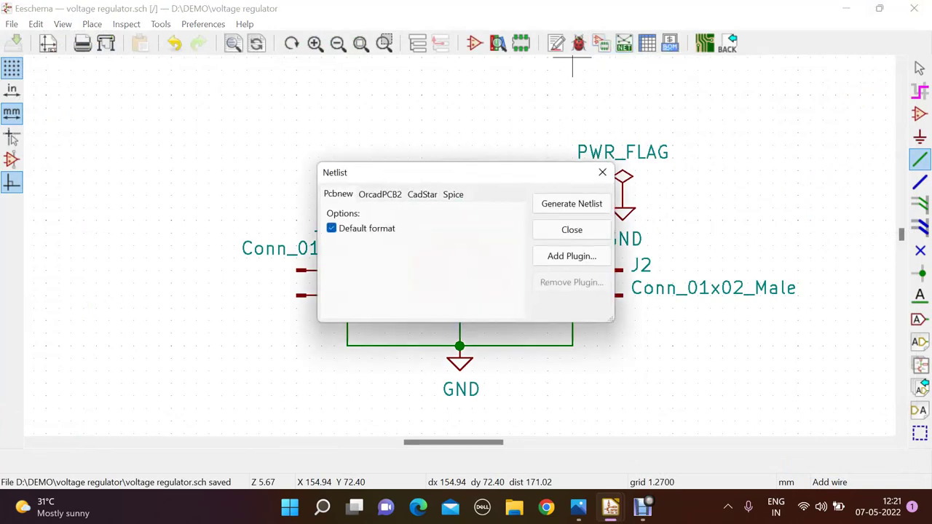
left_click(571, 203)
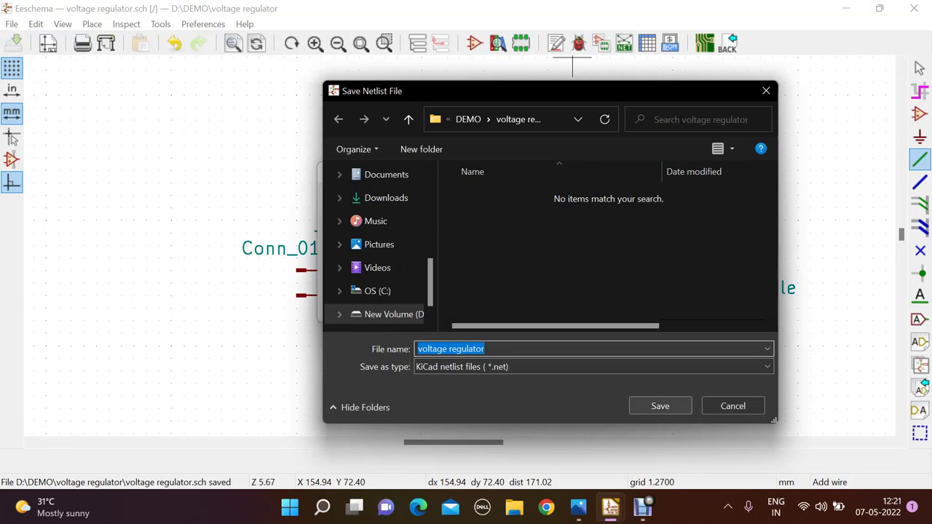
left_click(655, 405)
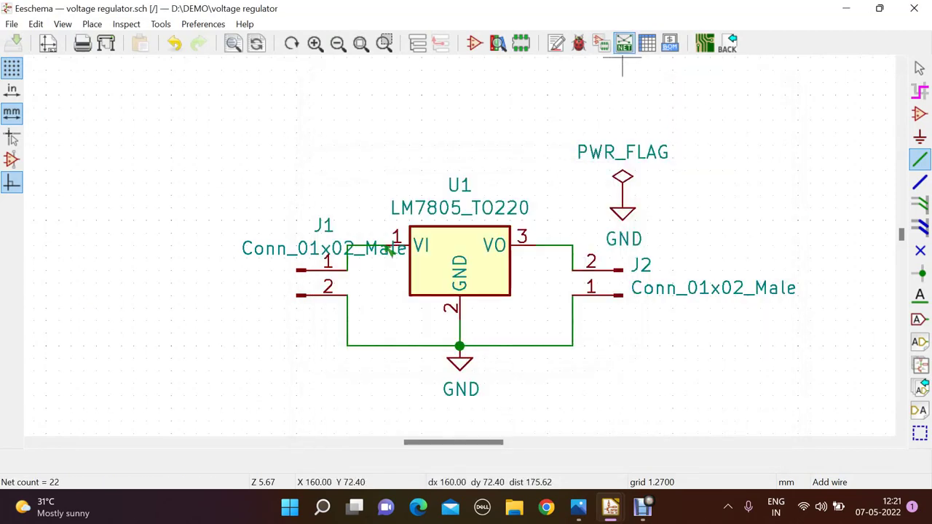
left_click(624, 43)
key("Return")
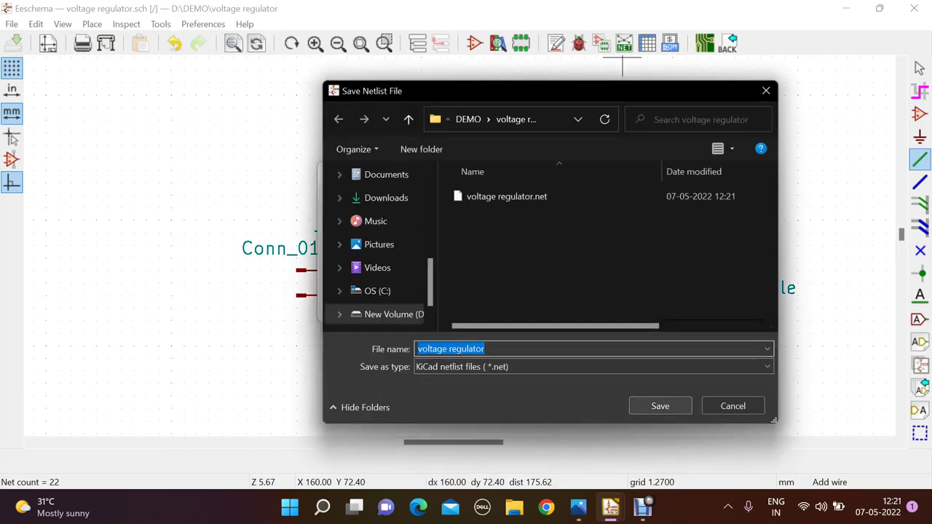
key("Return")
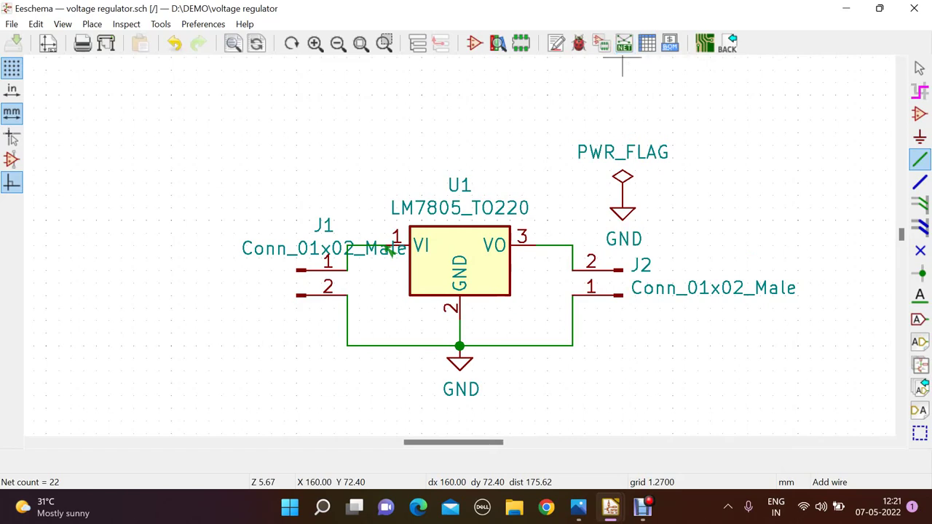
Step: Look at the bill of materials generator's plugin list and close it without generating a file
left_click(669, 43)
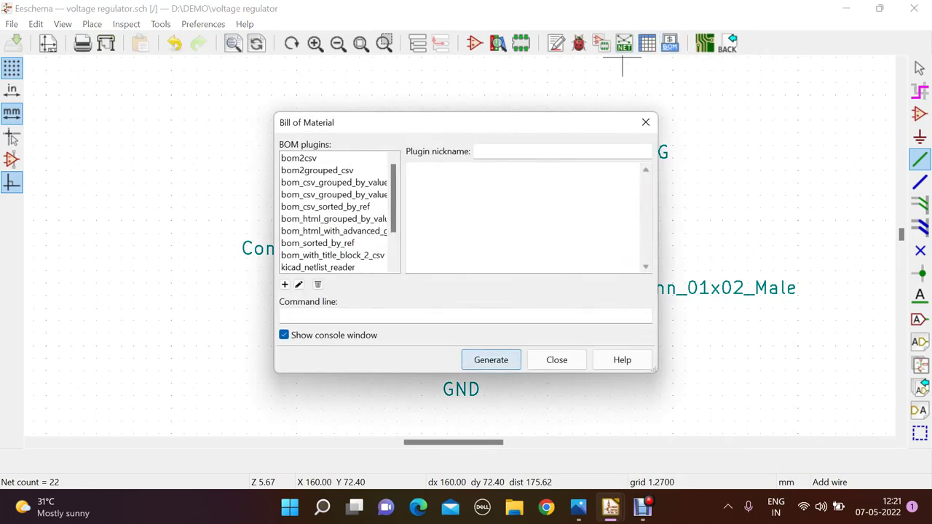
left_click(547, 359)
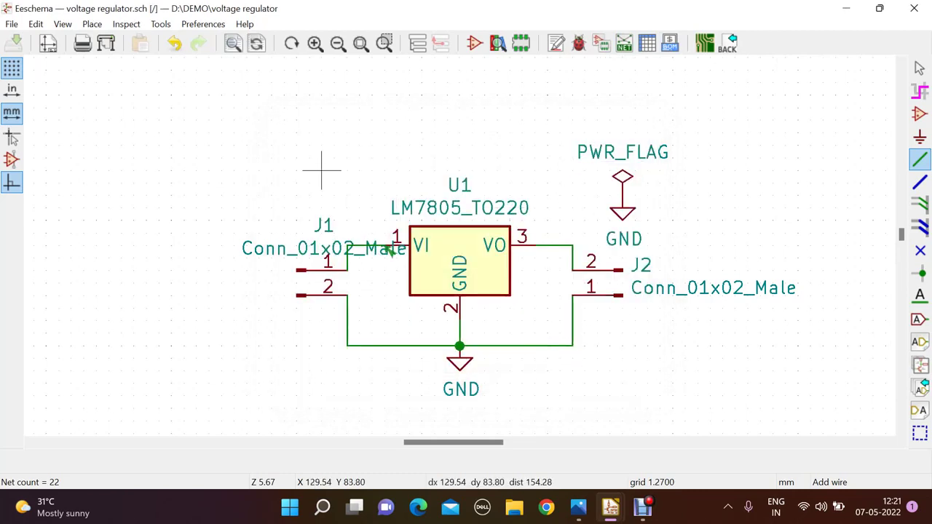
scroll(601, 207, "down", 1)
scroll(198, 211, "down", 1)
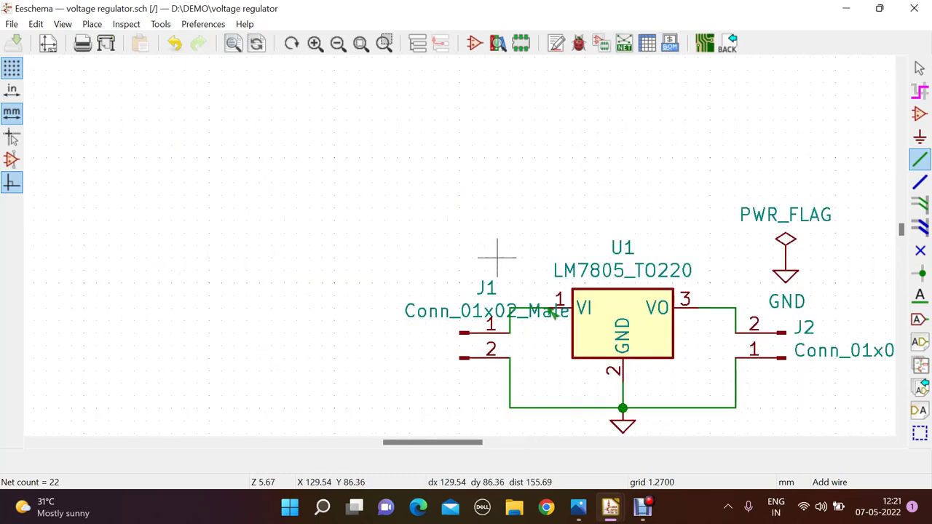
scroll(488, 251, "down", 1)
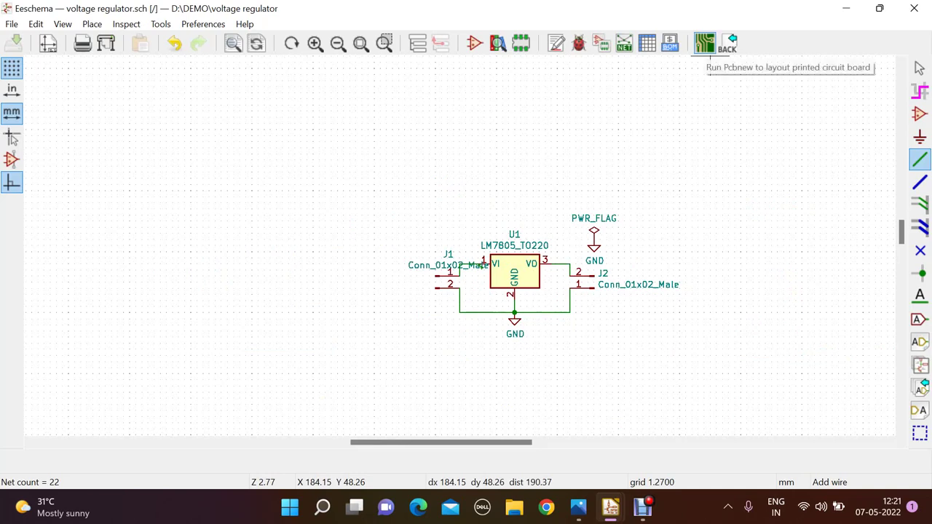
Step: Open the board in Pcbnew and make B.Cu the active layer
left_click(705, 45)
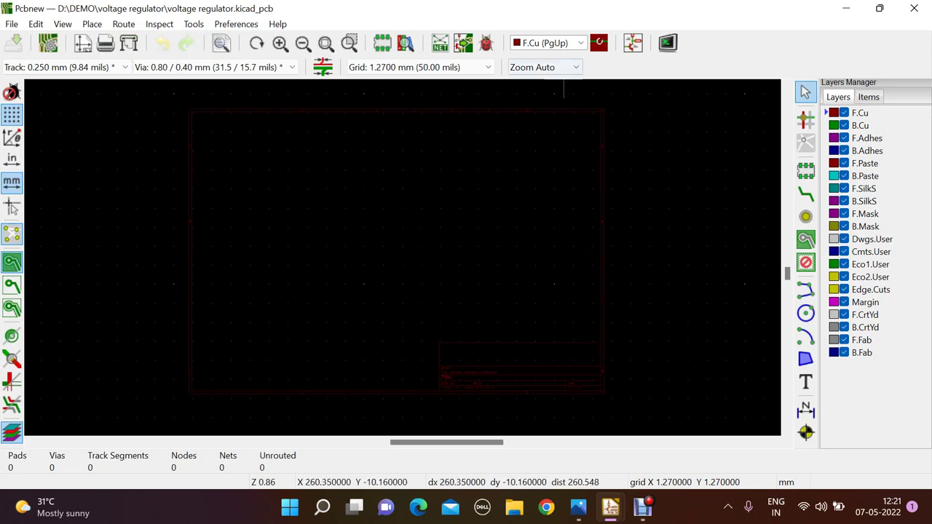
left_click(546, 43)
left_click(546, 67)
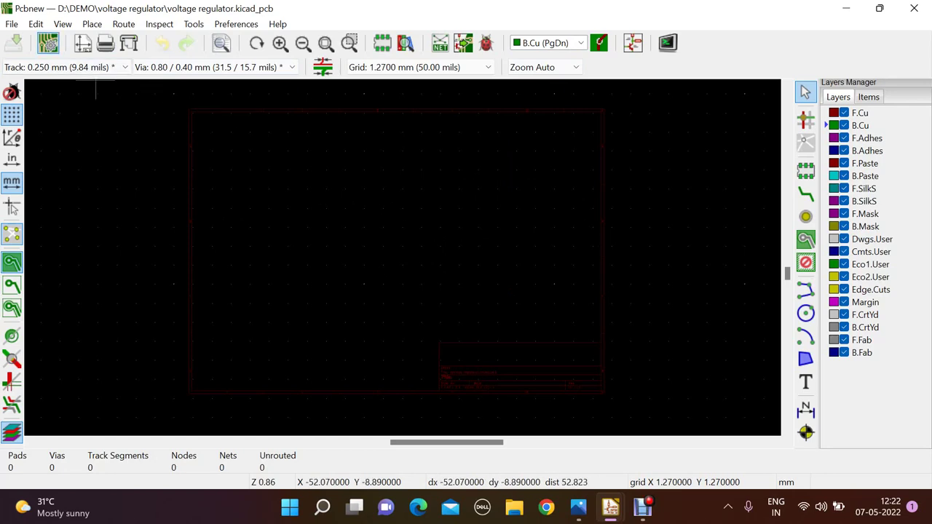
Step: Set the Default net class track width to 1 mm in the board setup
left_click(49, 43)
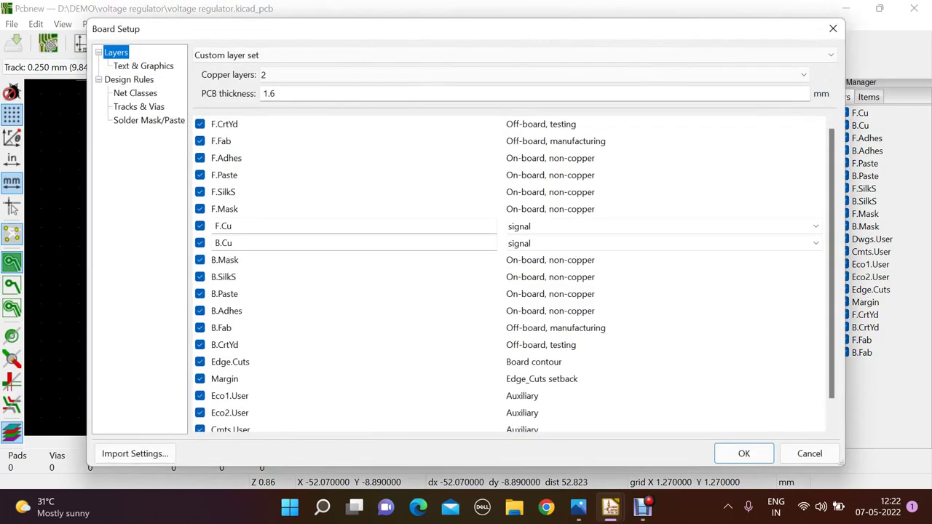
left_click(135, 93)
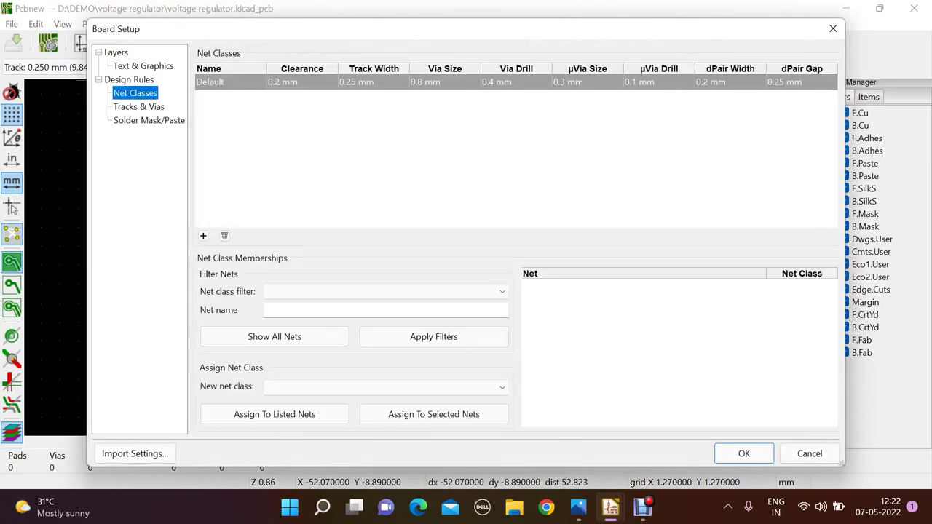
left_click(373, 81)
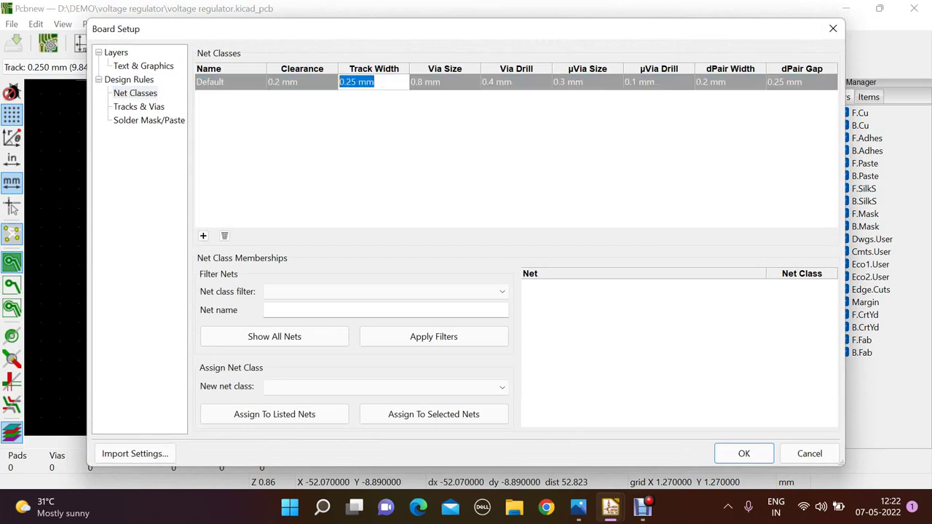
key("BackSpace")
left_click(743, 453)
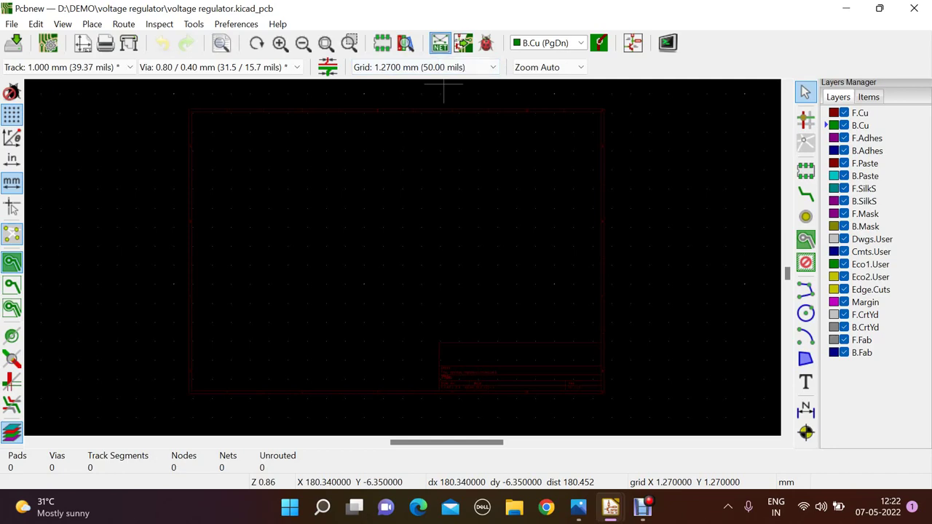
Step: Load the netlist file voltage regulator.net from the project folder and close the netlist window
left_click(440, 43)
key("Return")
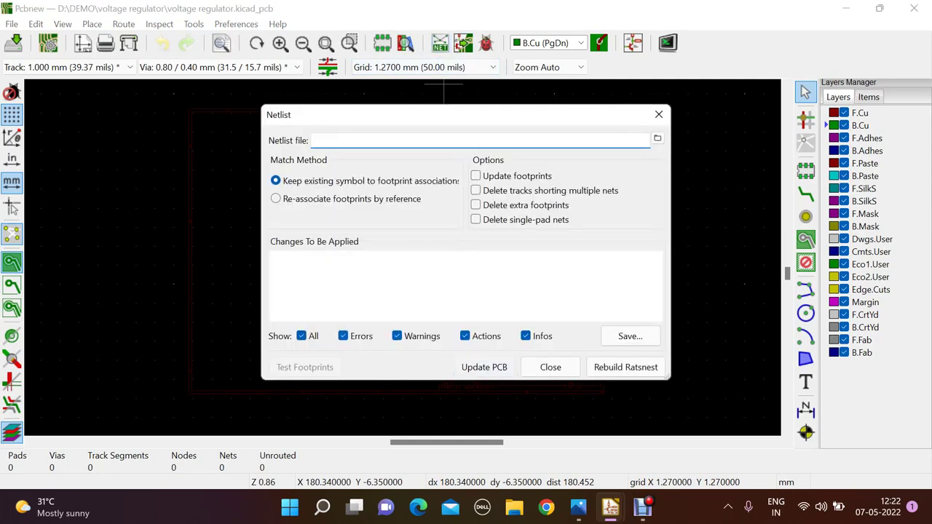
key("Return")
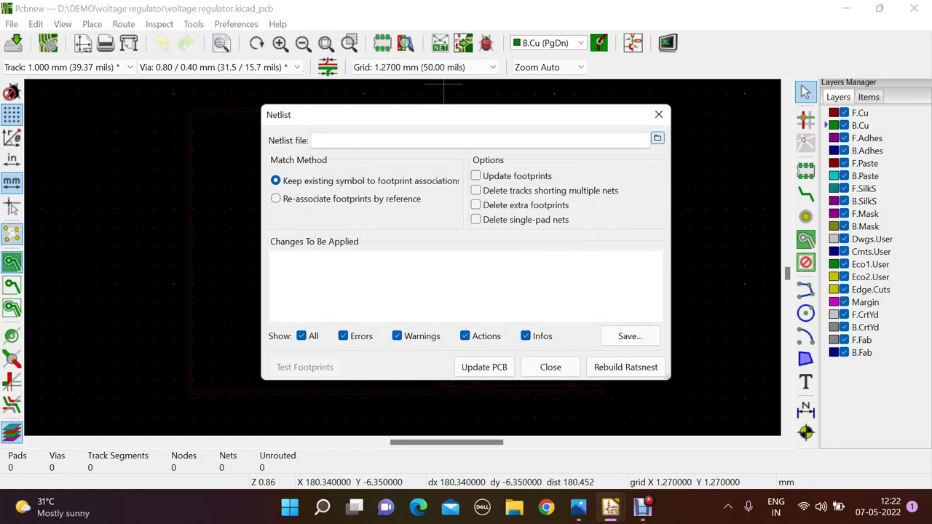
key("Return")
left_click_drag(437, 114, 457, 147)
left_click_drag(357, 148, 360, 118)
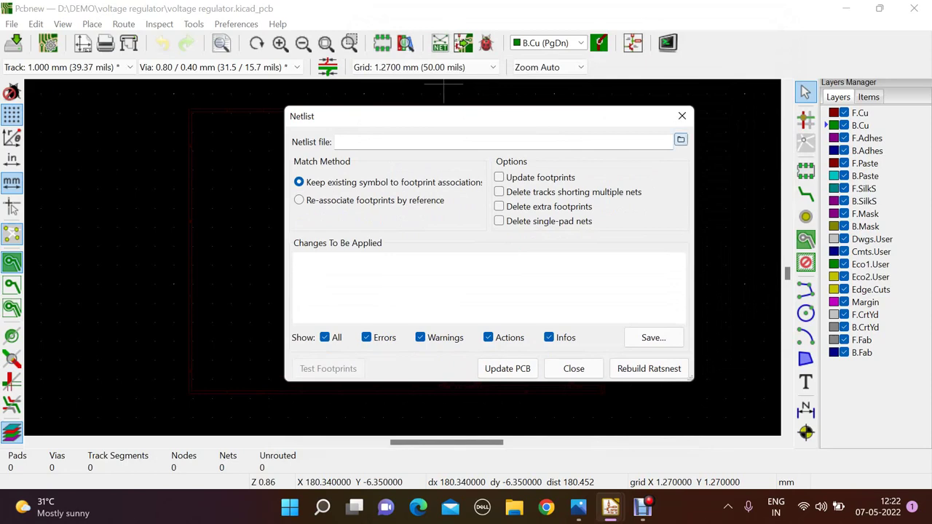
left_click(682, 142)
left_click(473, 196)
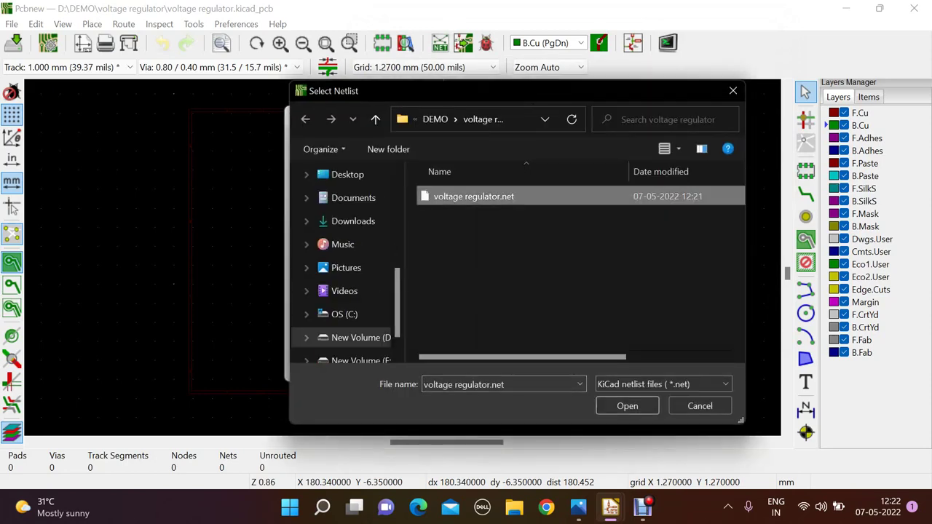
left_click(627, 405)
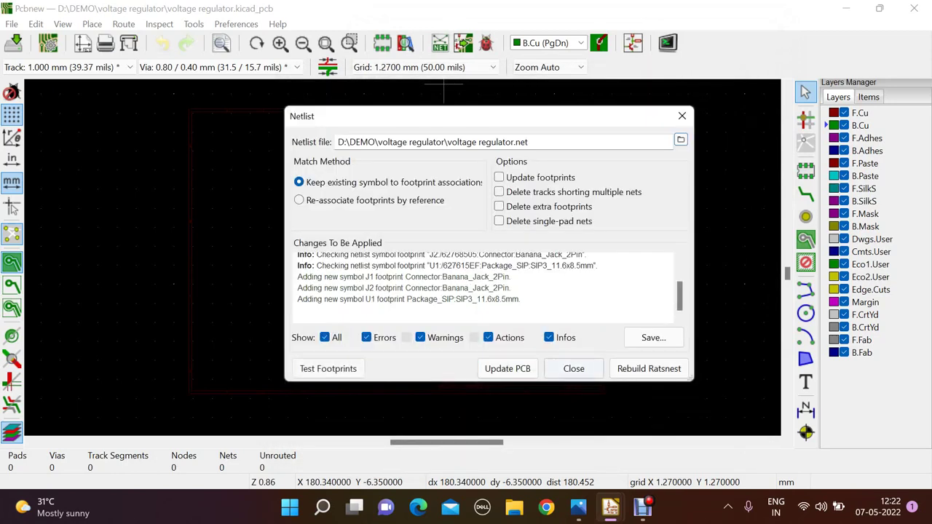
left_click(568, 369)
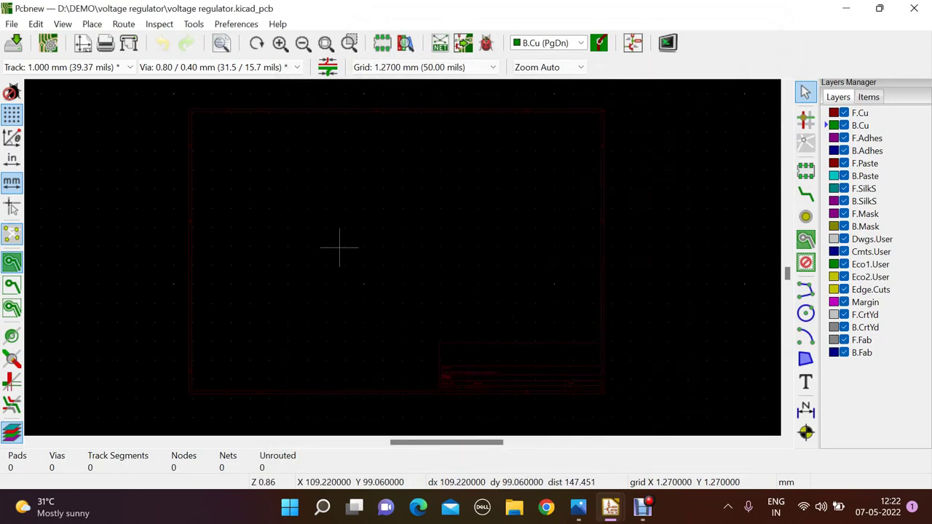
Step: Update the PCB from the loaded netlist and place the imported footprints near the middle of the drawing sheet
left_click(440, 43)
left_click(507, 369)
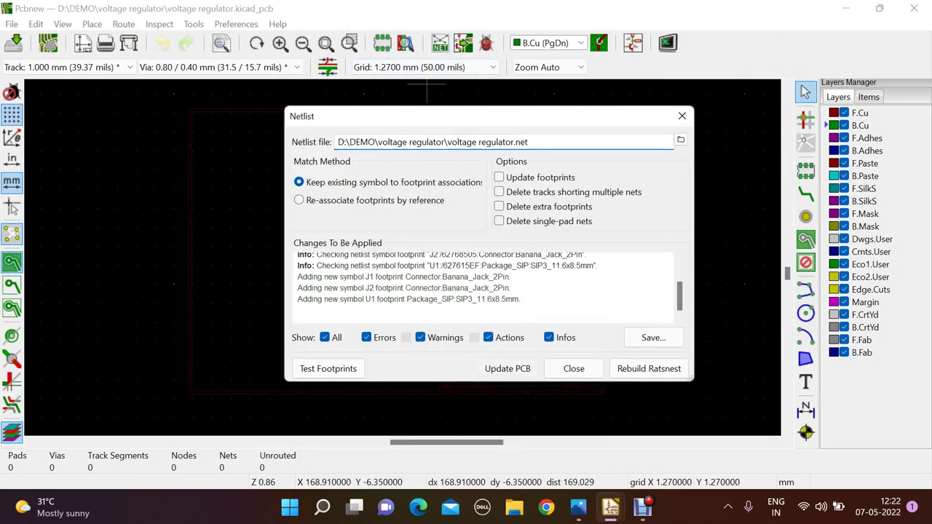
left_click(573, 369)
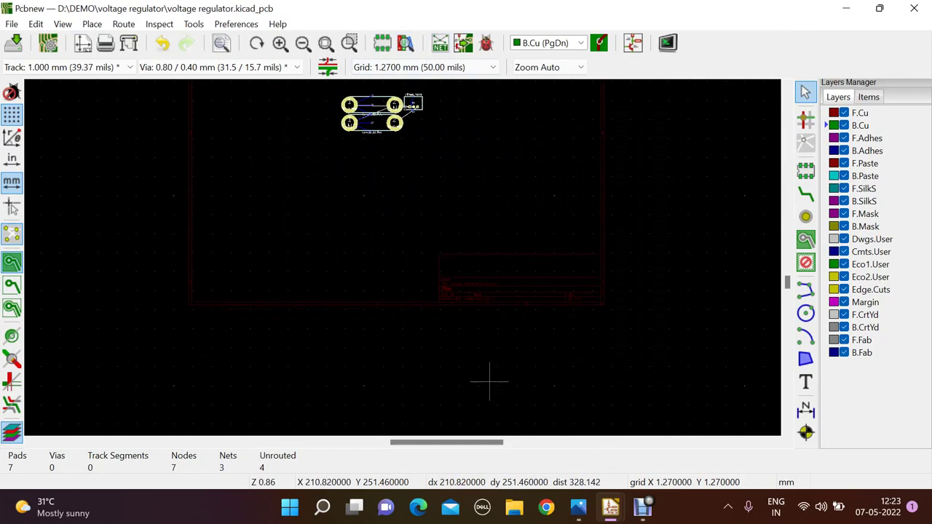
scroll(403, 164, "up", 3)
scroll(403, 257, "up", 2)
scroll(402, 257, "down", 2)
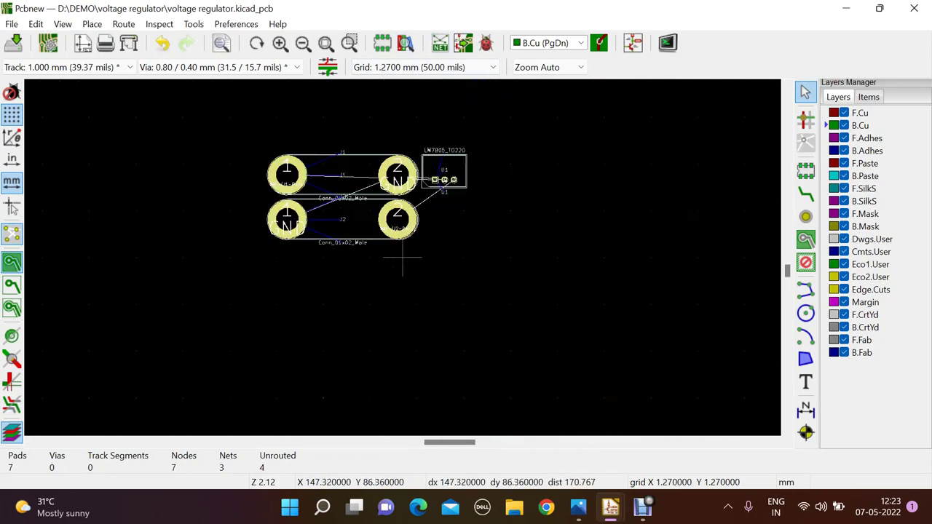
scroll(431, 234, "down", 1)
scroll(402, 267, "up", 4)
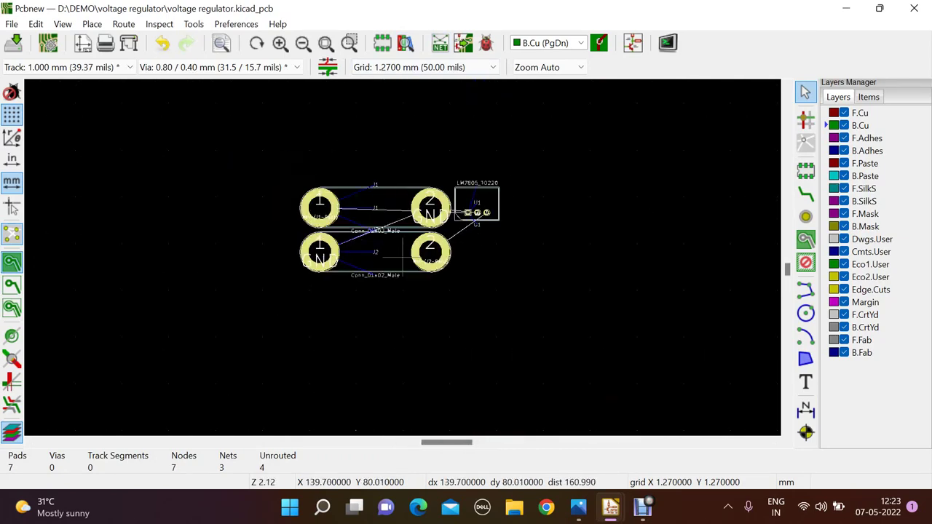
Step: Check the schematic wiring in Eeschema, return to Pcbnew and place footprint J1 vertically, rotated 270 degrees with pad 1 above pad 2
left_click(805, 193)
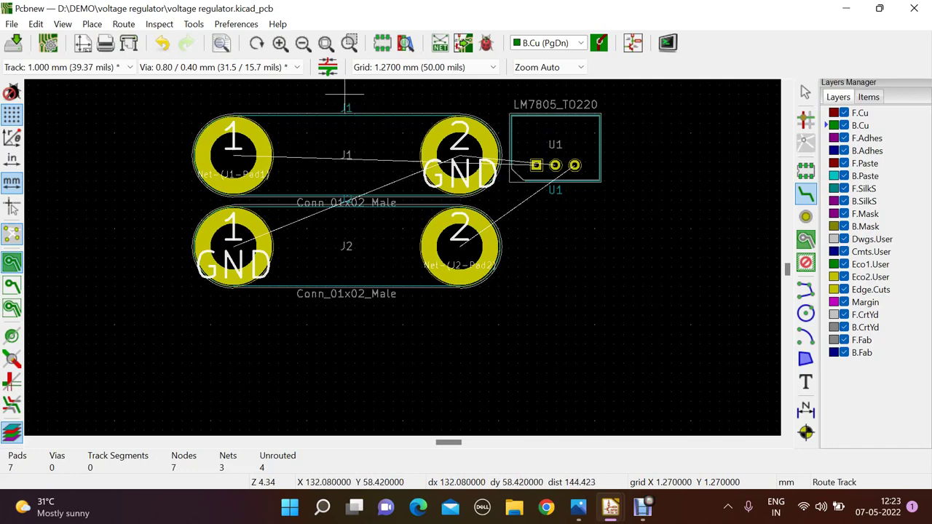
mouse_move(610, 507)
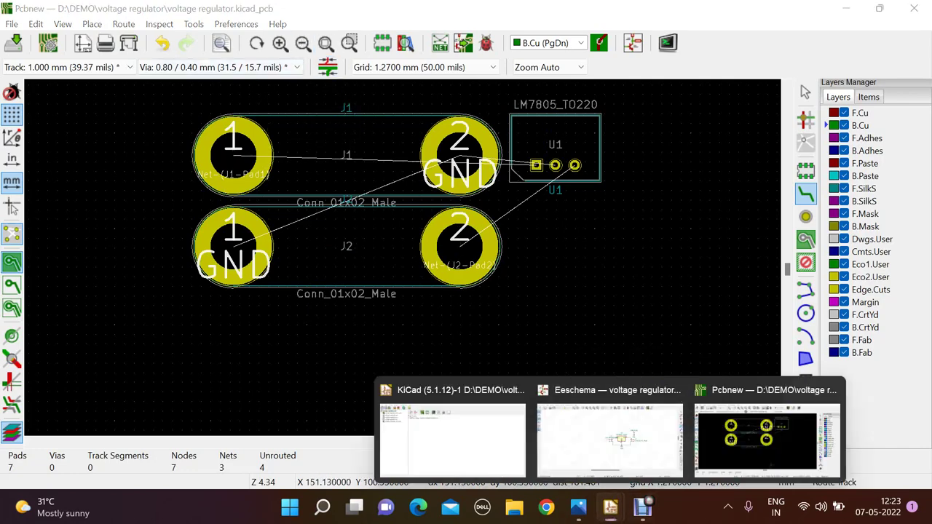
left_click(609, 437)
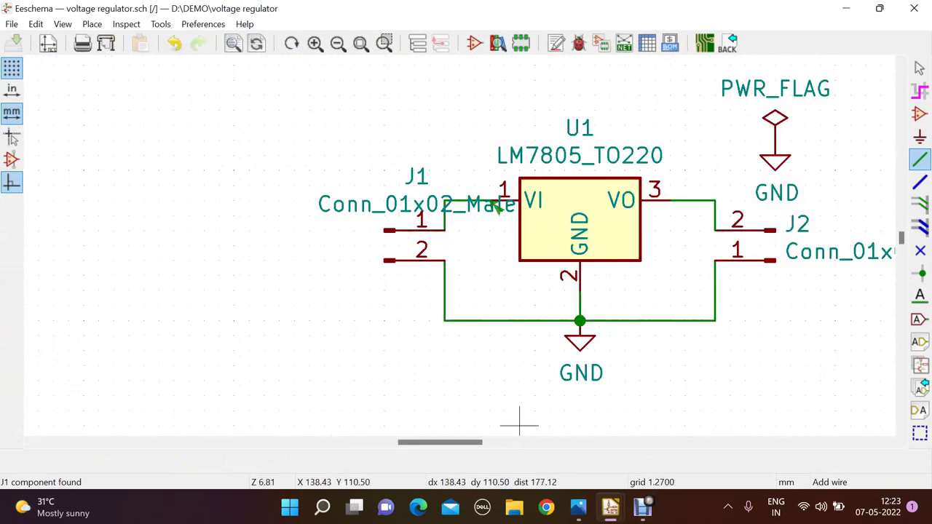
mouse_move(610, 508)
left_click(764, 419)
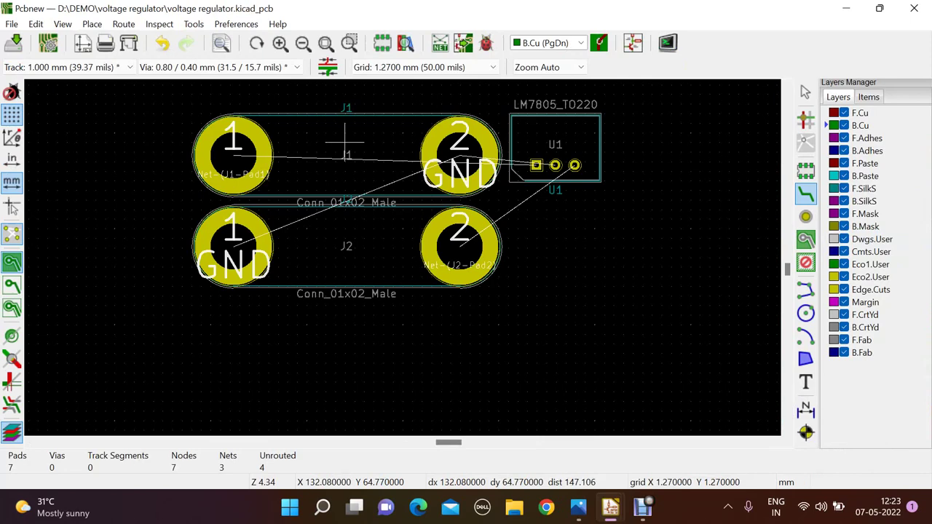
left_click_drag(345, 144, 233, 155)
key("r")
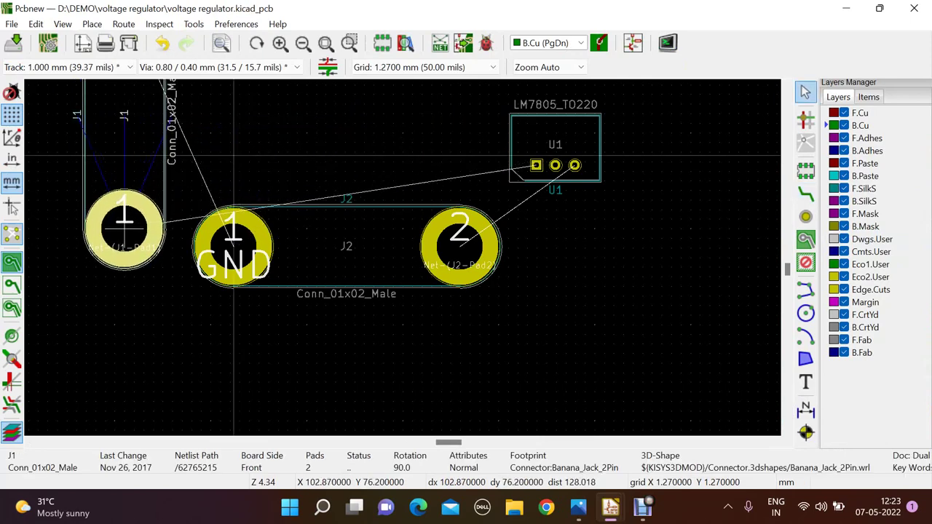
key("r")
key("r")
left_click(134, 161)
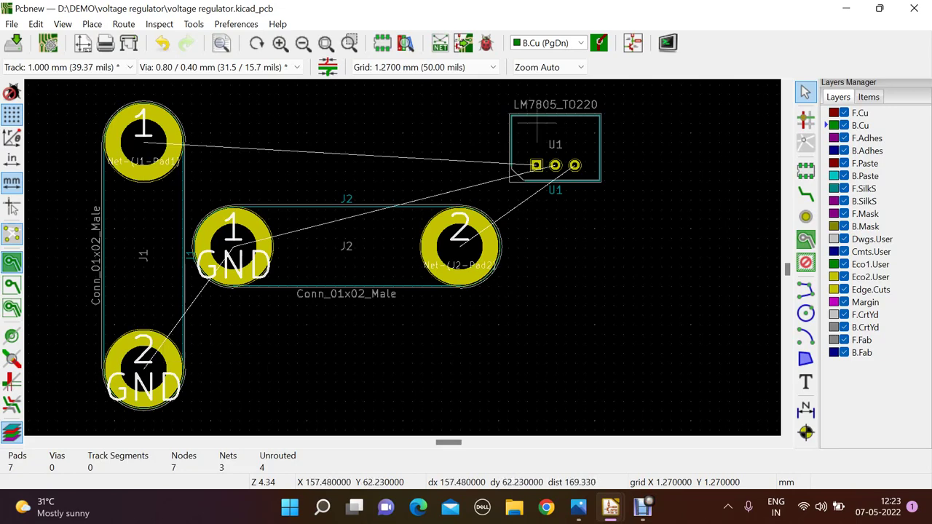
Step: Recheck the schematic in Eeschema, return to Pcbnew and move U1 just right of J1, level with J1's pad 1
mouse_move(610, 508)
left_click(607, 444)
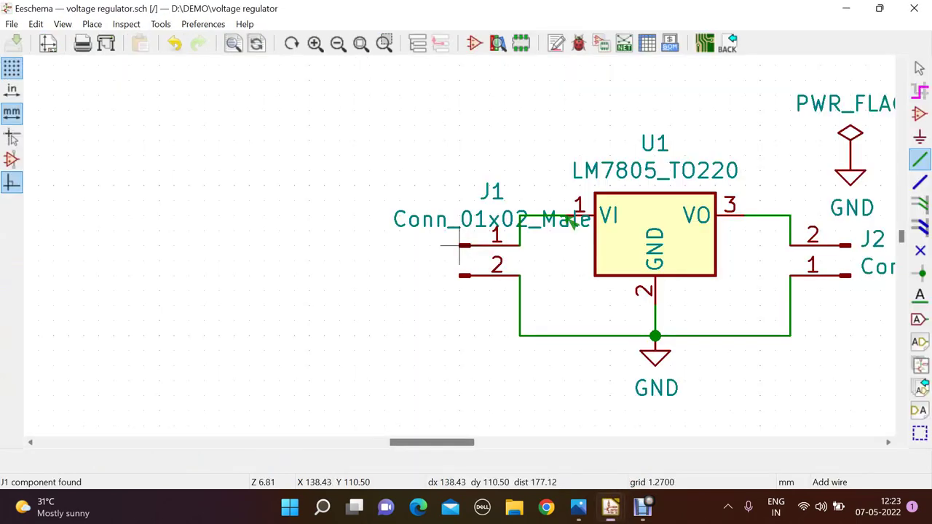
scroll(536, 306, "down", 1)
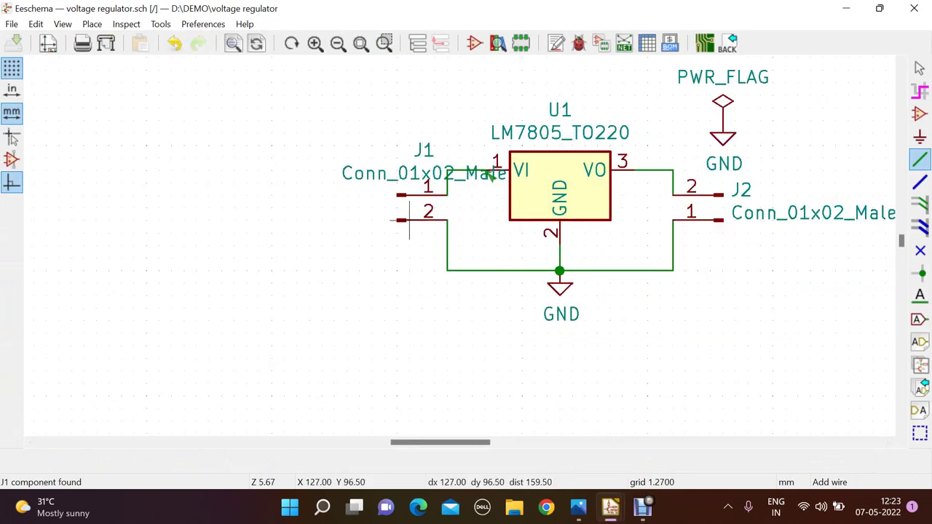
mouse_move(610, 508)
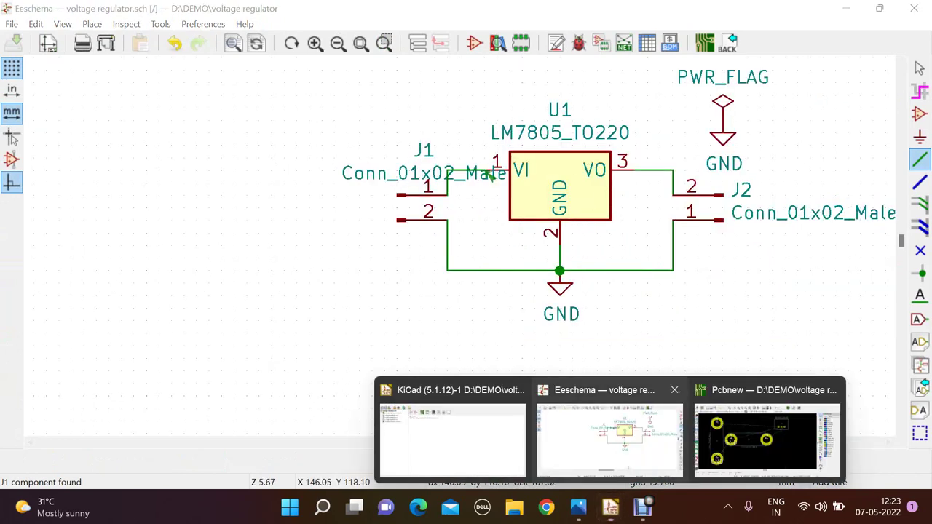
left_click(759, 429)
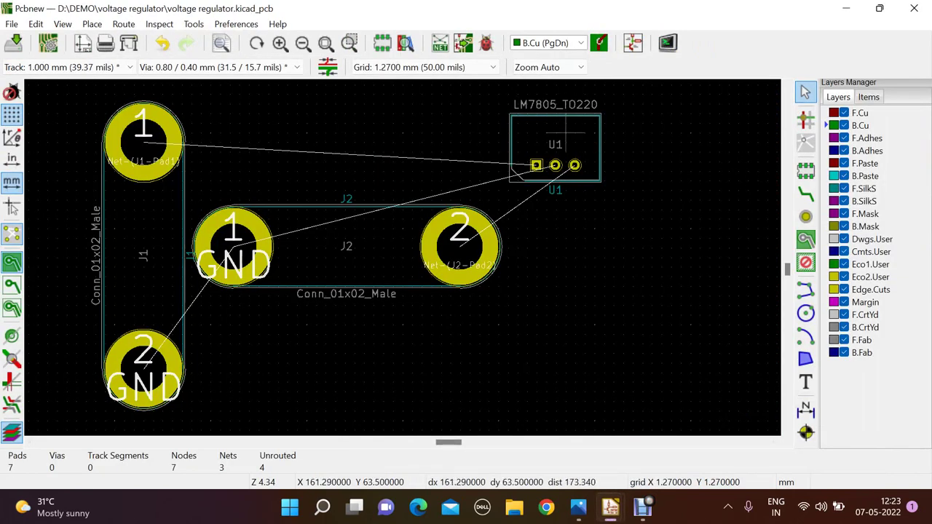
left_click_drag(570, 132, 264, 110)
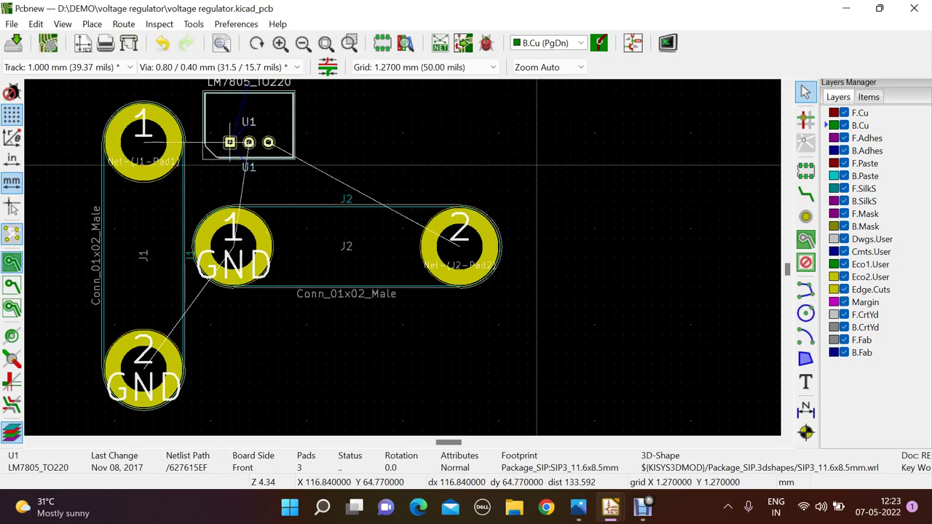
left_click(342, 165)
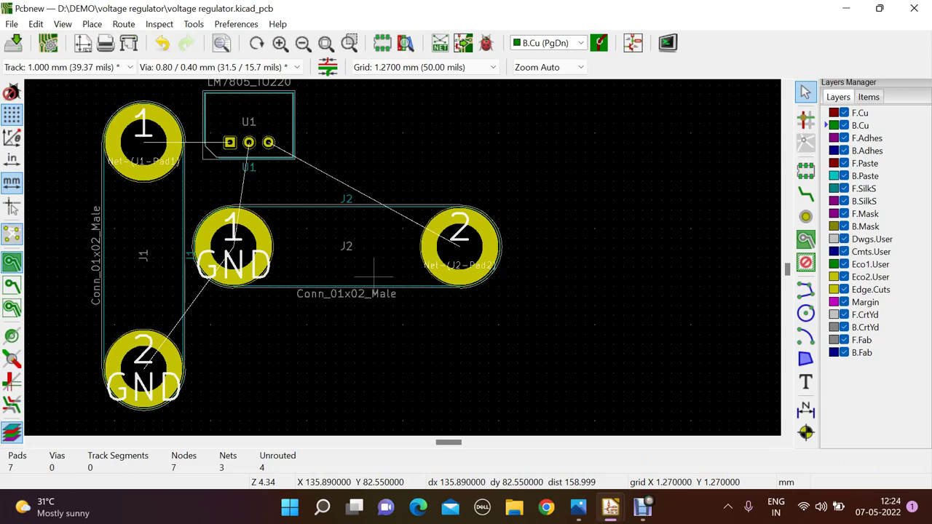
Step: Rotate footprint J2 by 90 degrees and place it vertically to the right of U1, with pad 2 on top
key("m")
key("r")
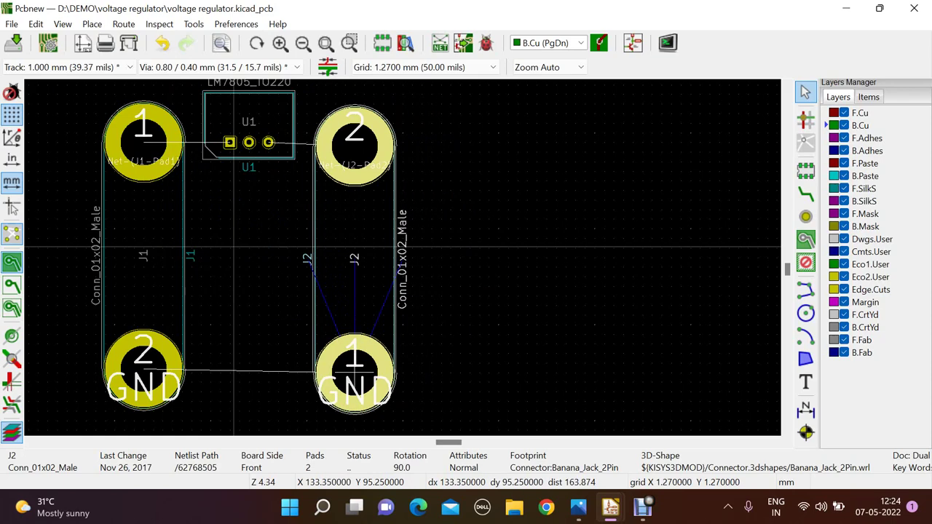
left_click(233, 249)
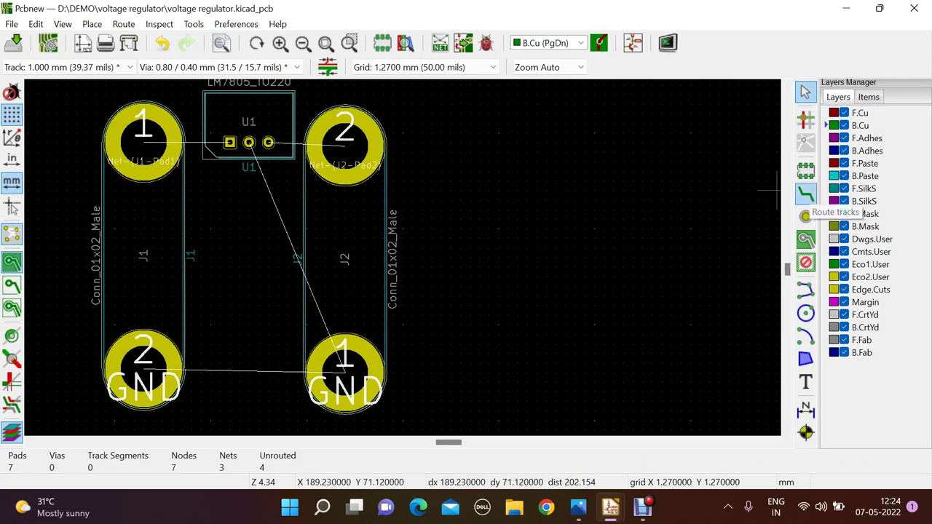
Step: Route B.Cu tracks from J1 pad 1 to U1 pad 1 and from J1 pad 2 to J2 pad 1
left_click(805, 193)
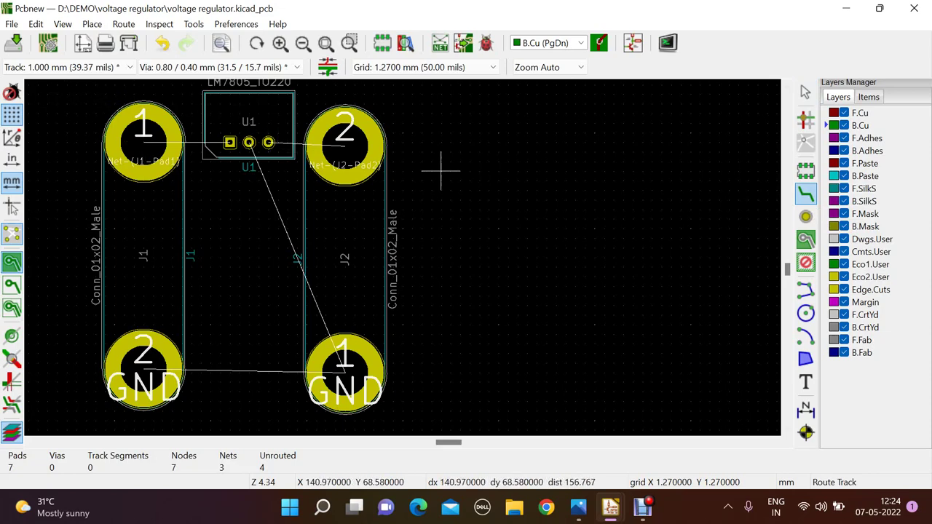
left_click(145, 136)
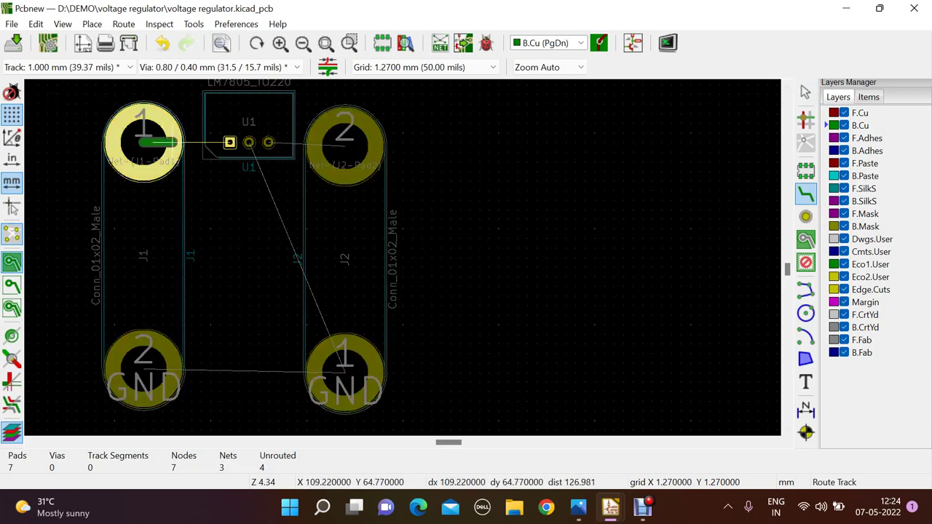
left_click(229, 142)
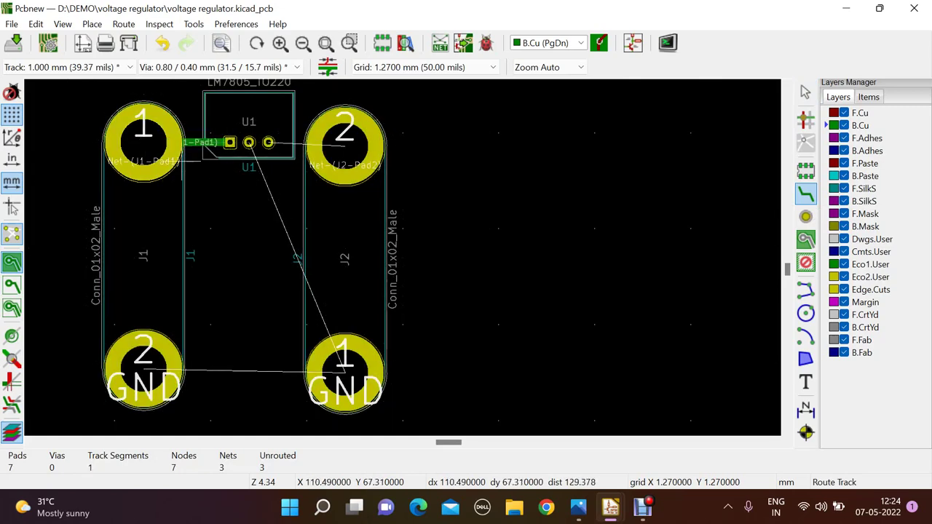
left_click(139, 368)
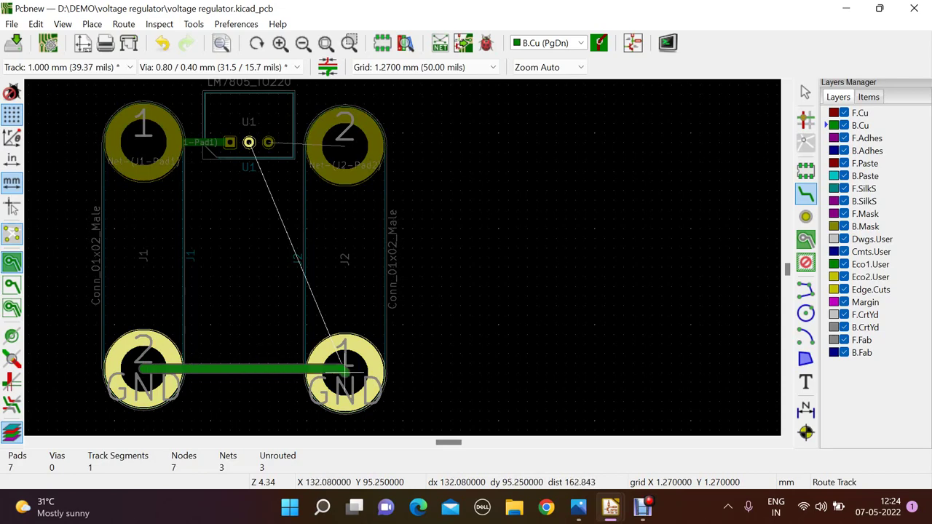
left_click(343, 369)
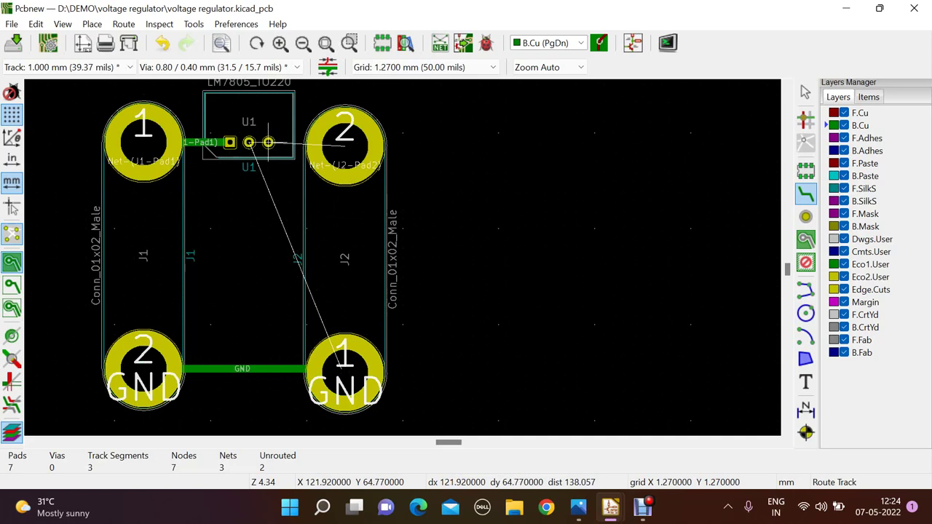
Step: Route B.Cu tracks from U1 pad 3 to J2 pad 2 and from U1 pad 2 down to the GND track between J1 and J2
left_click(269, 141)
left_click(344, 144)
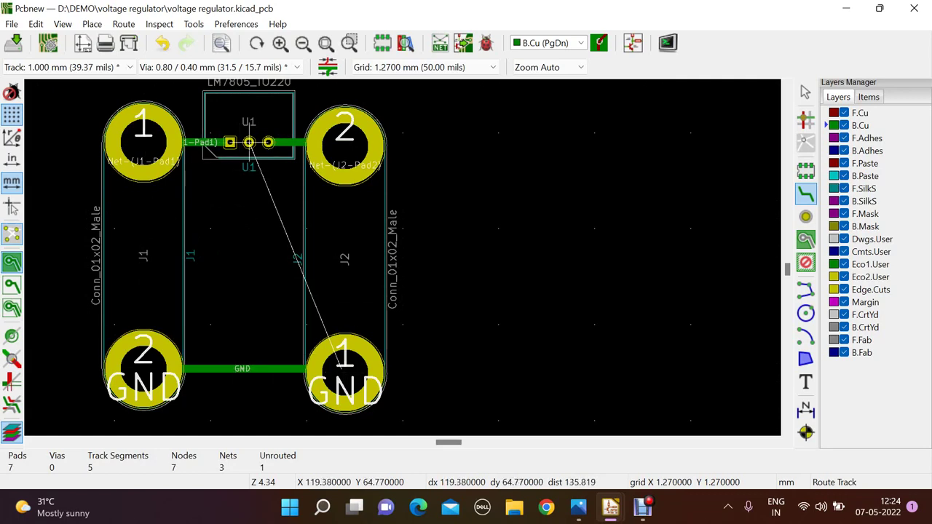
left_click(248, 143)
left_click(345, 371)
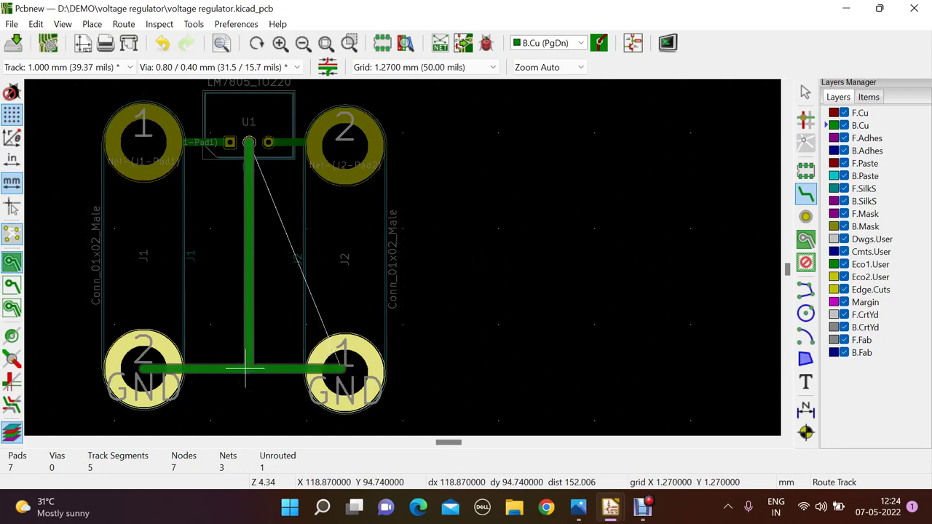
left_click(246, 367)
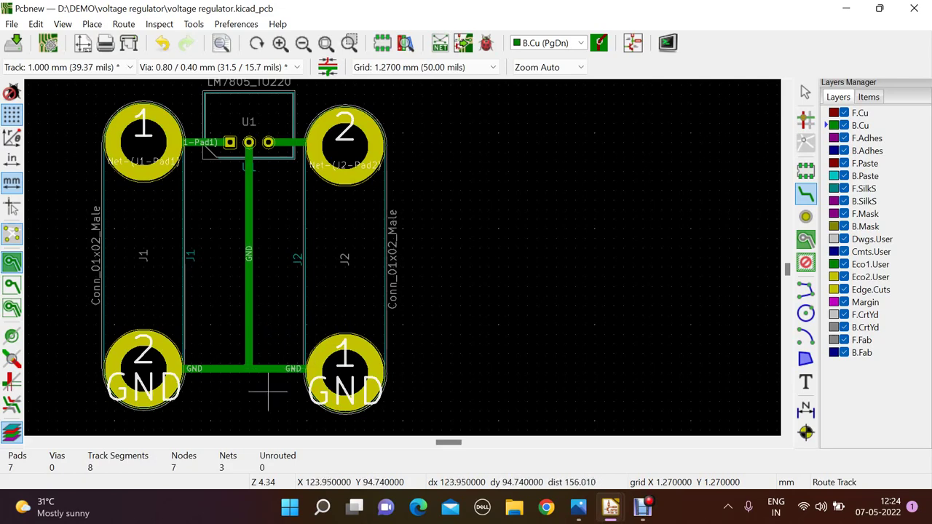
Step: Show the pads in outline mode to examine the track ends, restore filled pads and inspect J1 pad 1 up close
scroll(248, 218, "down", 1)
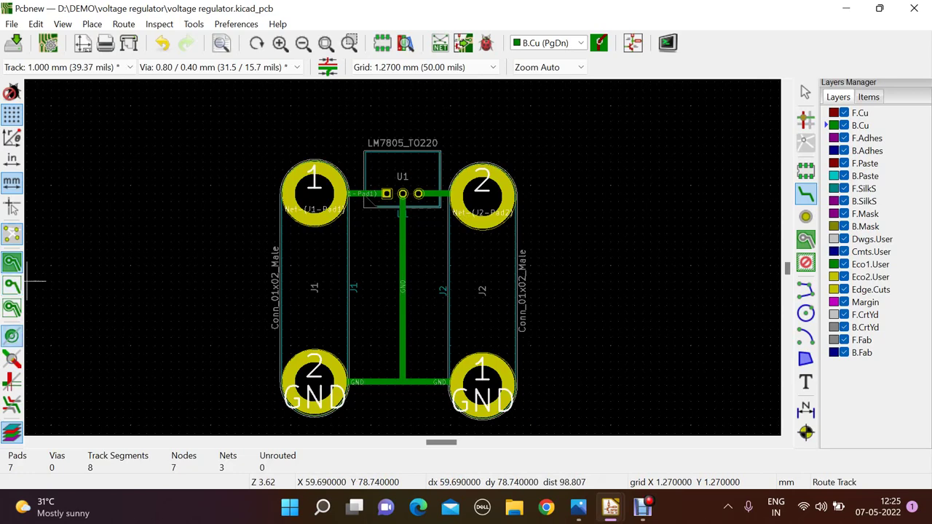
left_click(12, 335)
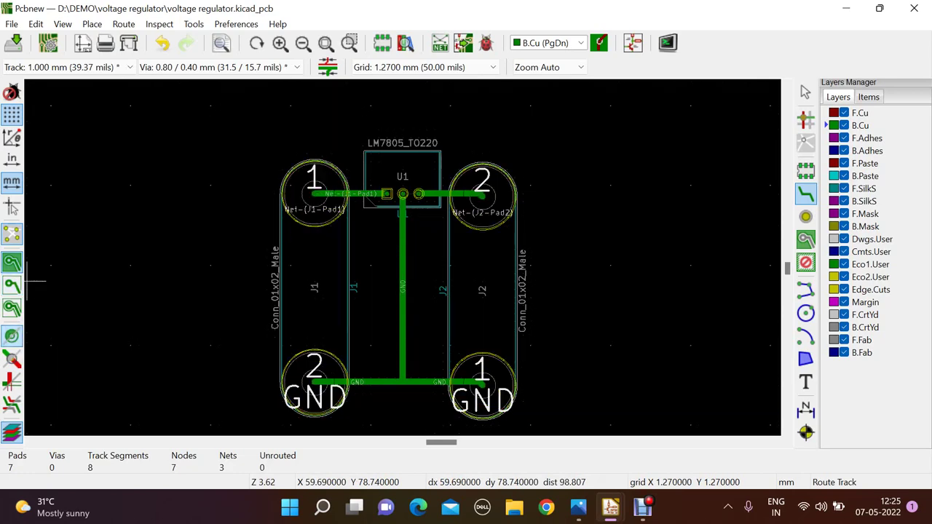
left_click(12, 336)
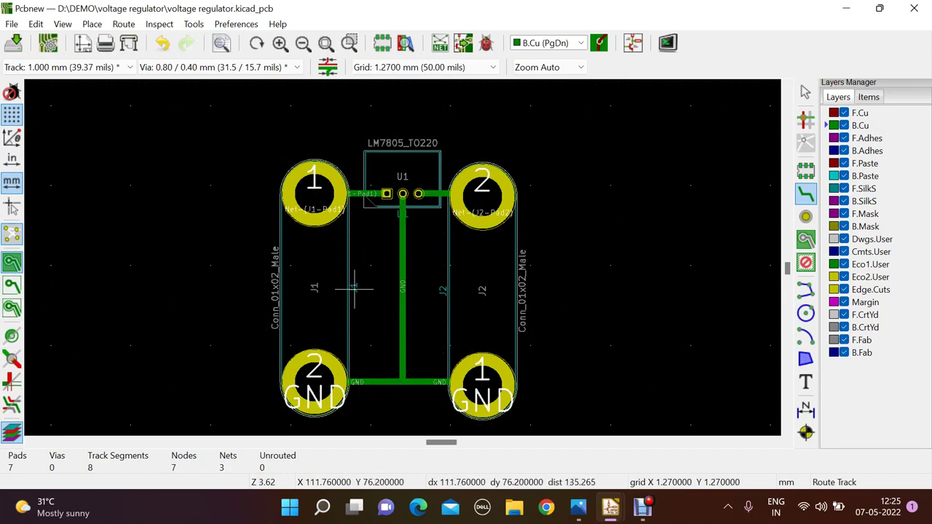
scroll(314, 193, "up", 3)
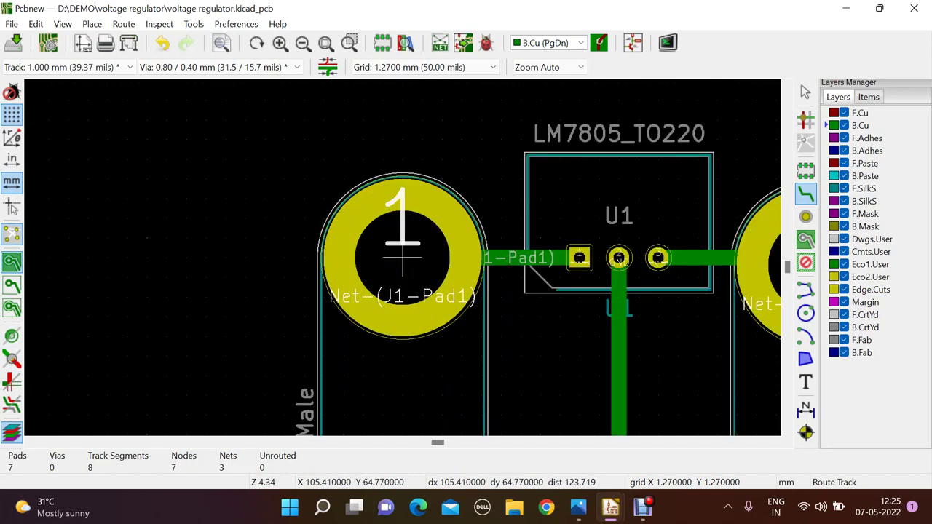
scroll(402, 254, "down", 5)
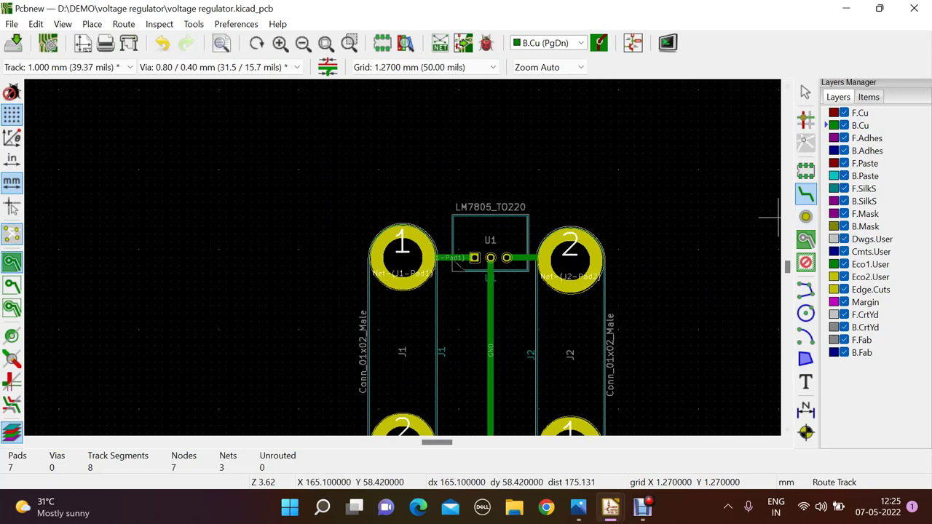
Step: Set the hole size of J1 pad 1 to 1 mm and its pad size to 6 mm
left_click(805, 91)
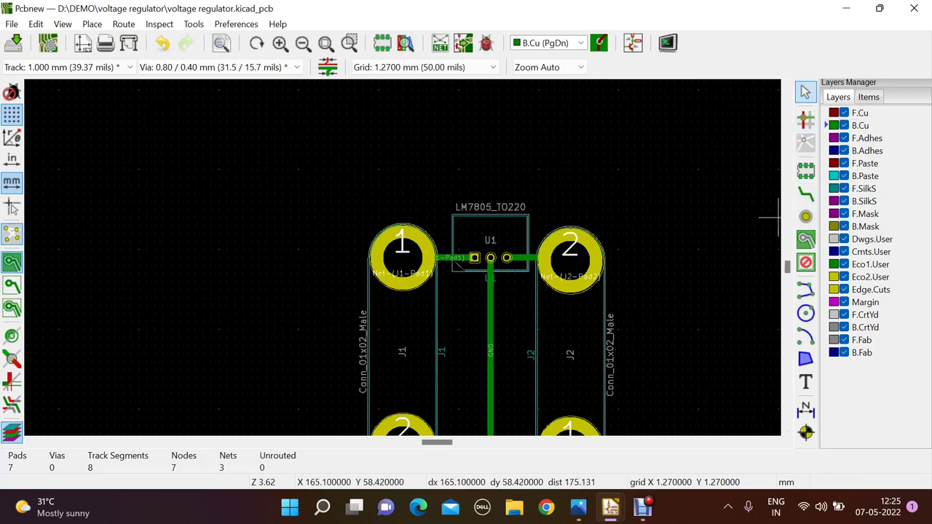
left_click(403, 257)
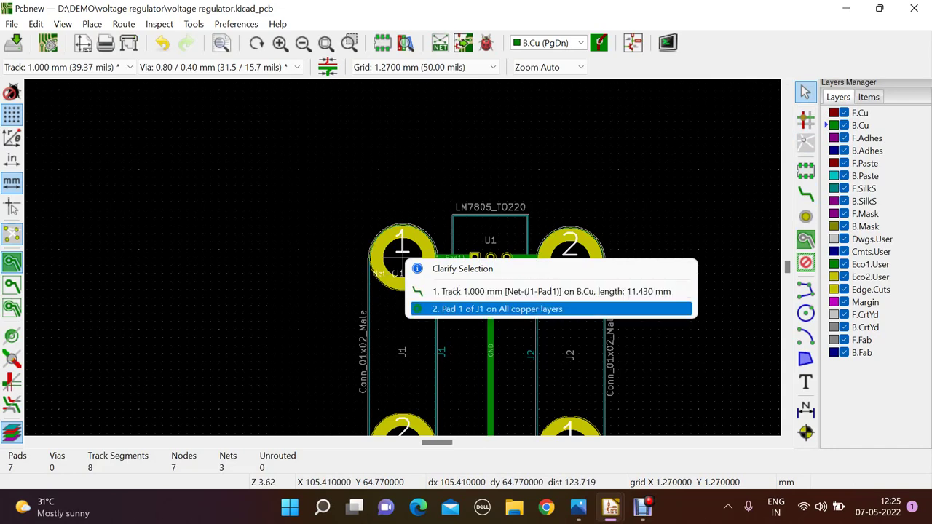
key("Return")
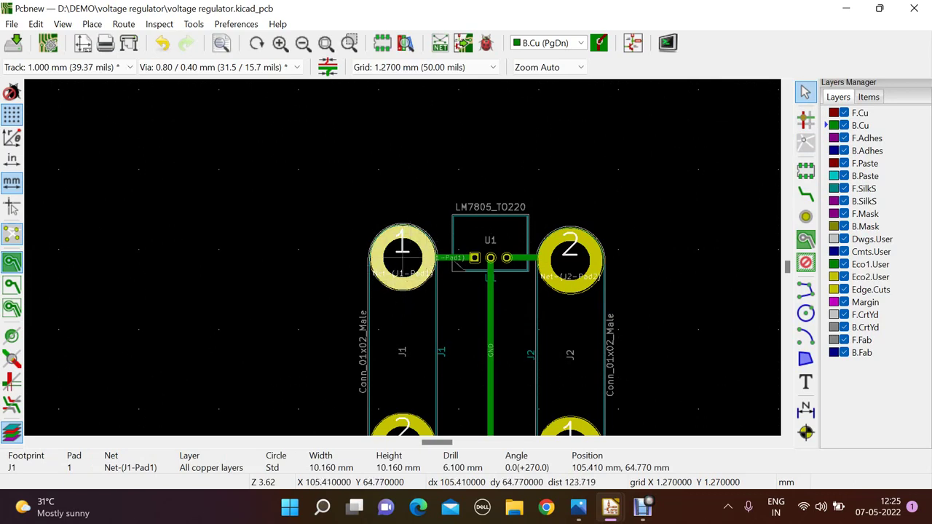
right_click(400, 256)
left_click(437, 217)
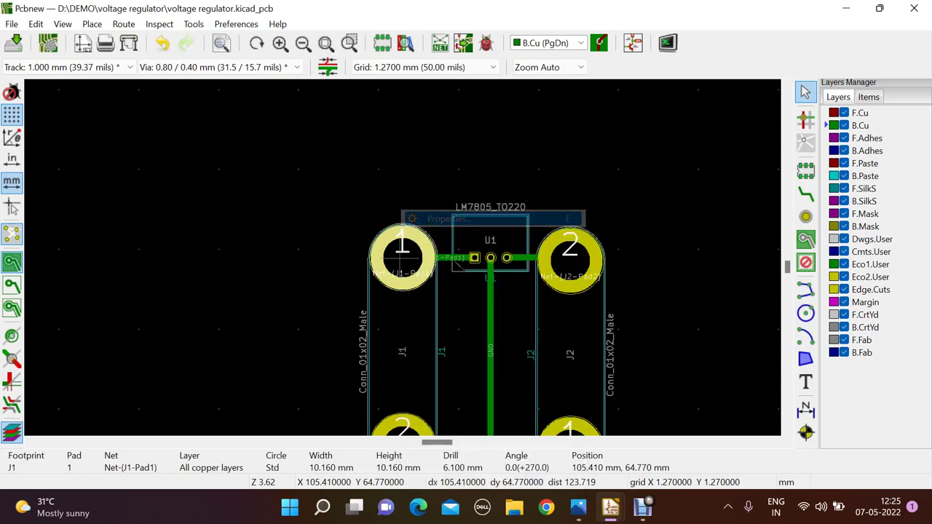
key("Tab")
key("Tab")
key("Tab")
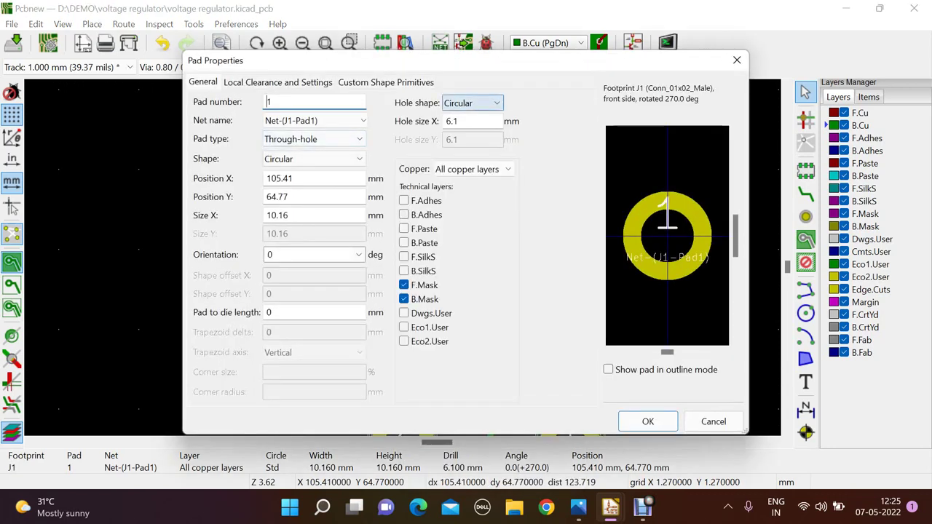
key("Tab")
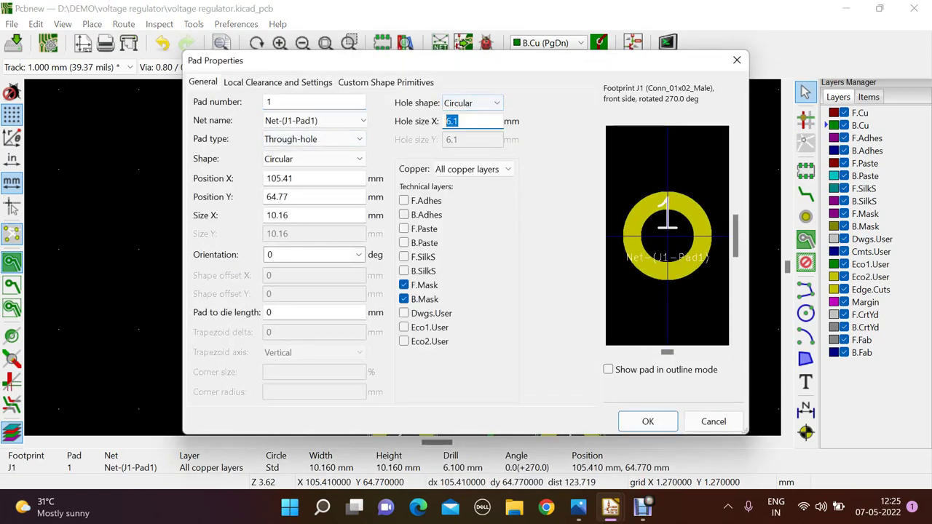
key("BackSpace")
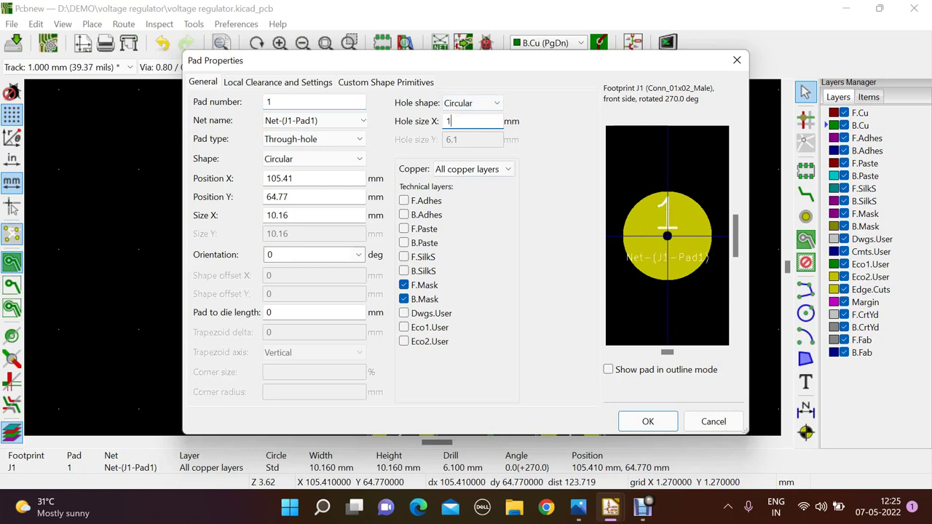
left_click(313, 215)
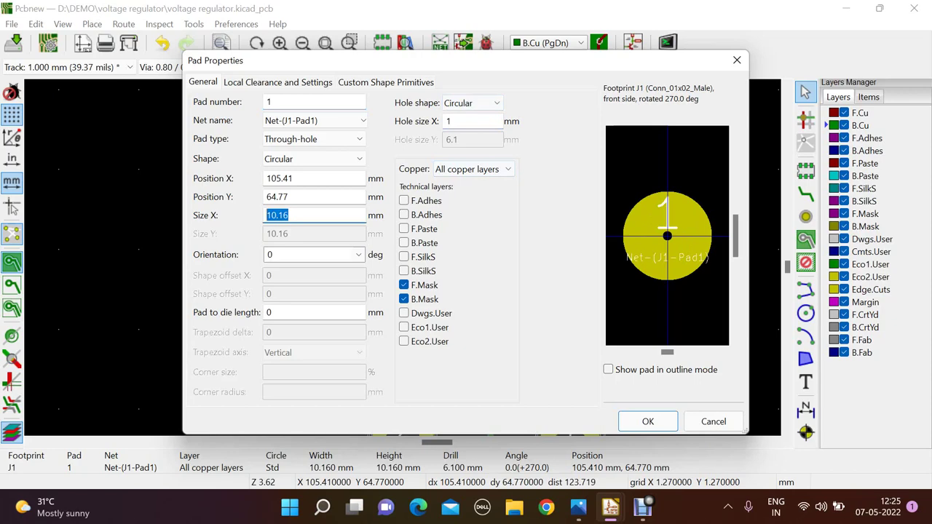
type("6")
key("Return")
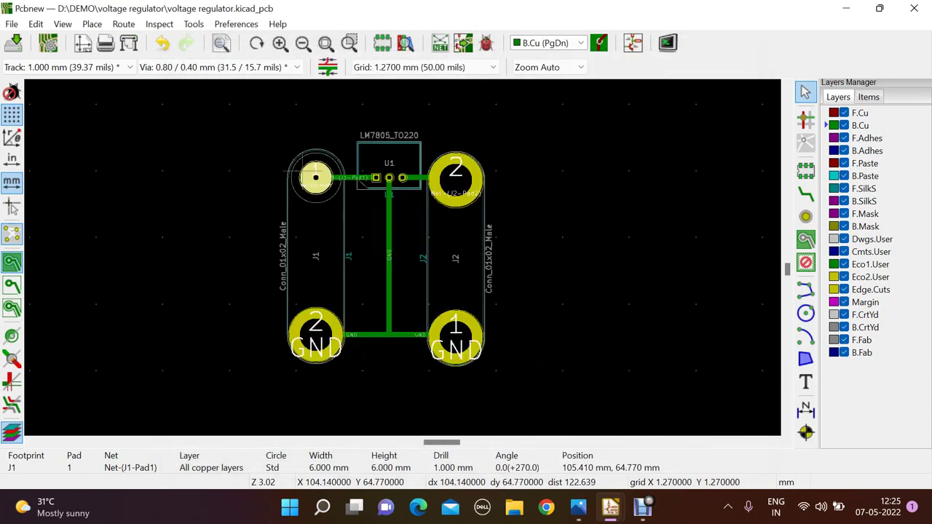
left_click(326, 167)
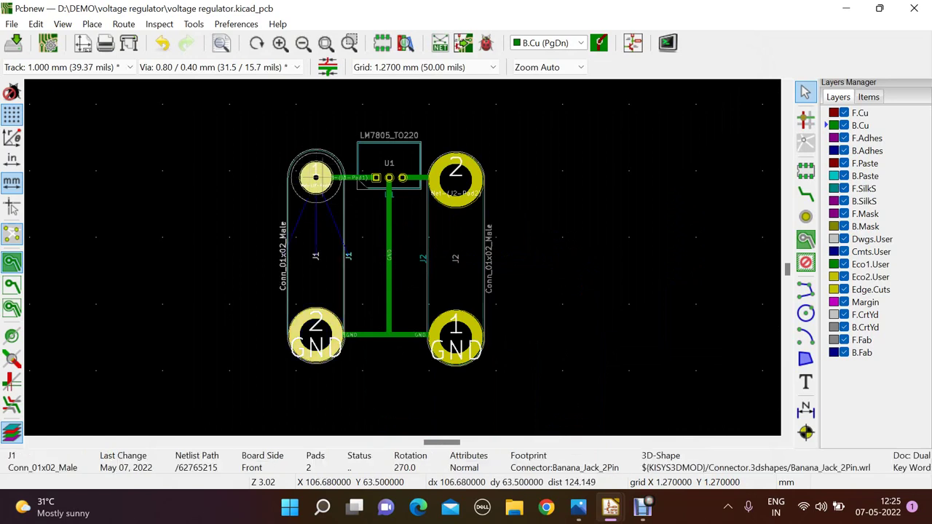
left_click(356, 222)
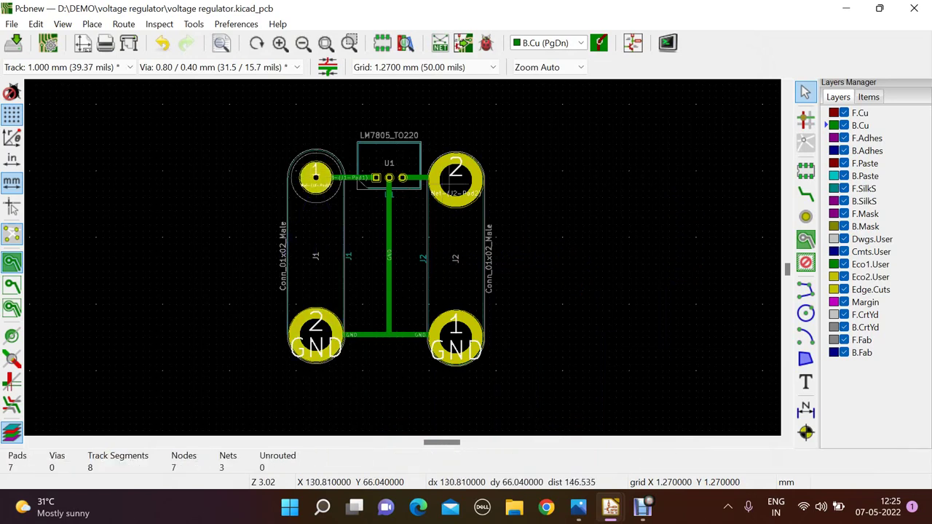
Step: Set the hole size of J2 pad 2 to 1 mm and its pad size to 6 mm
left_click(455, 181)
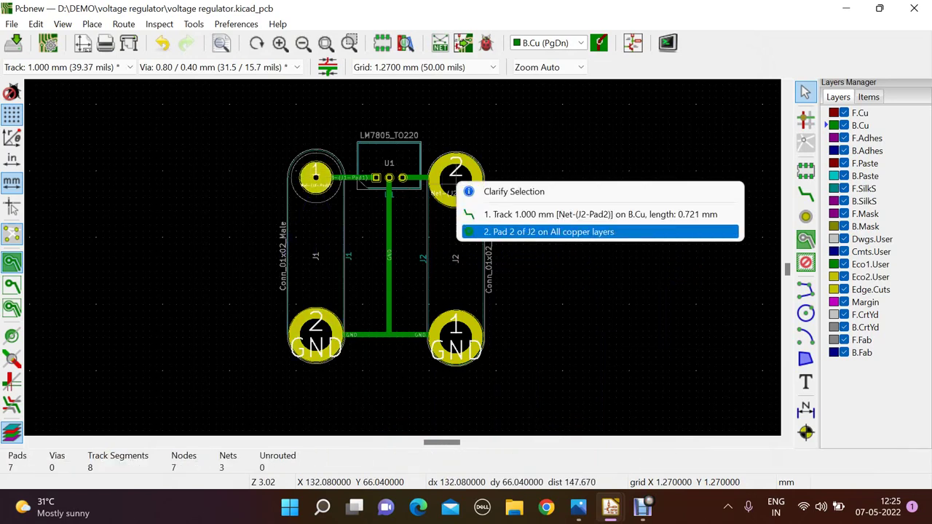
left_click(548, 231)
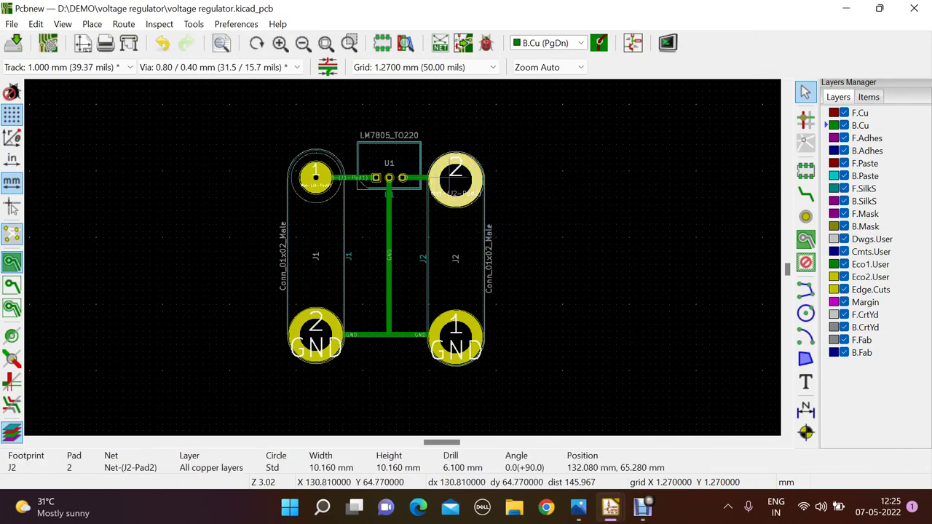
right_click(451, 182)
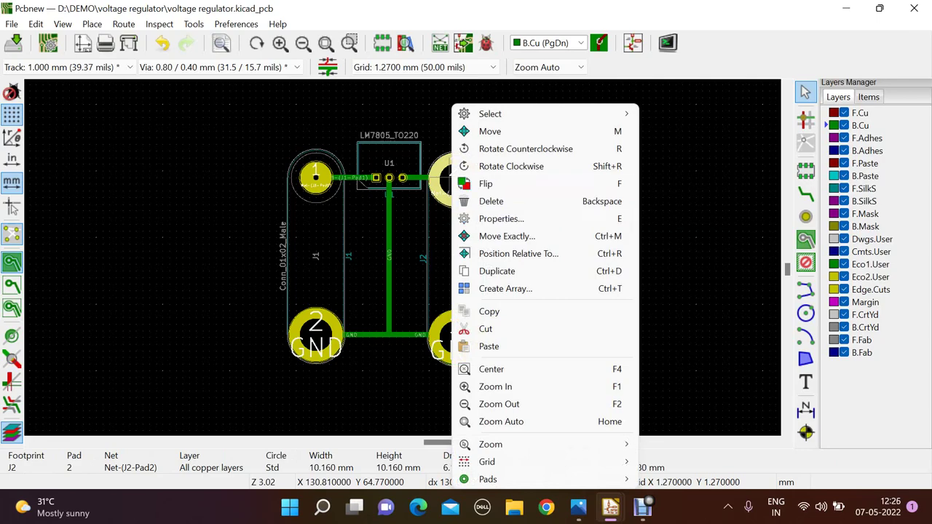
key("Return")
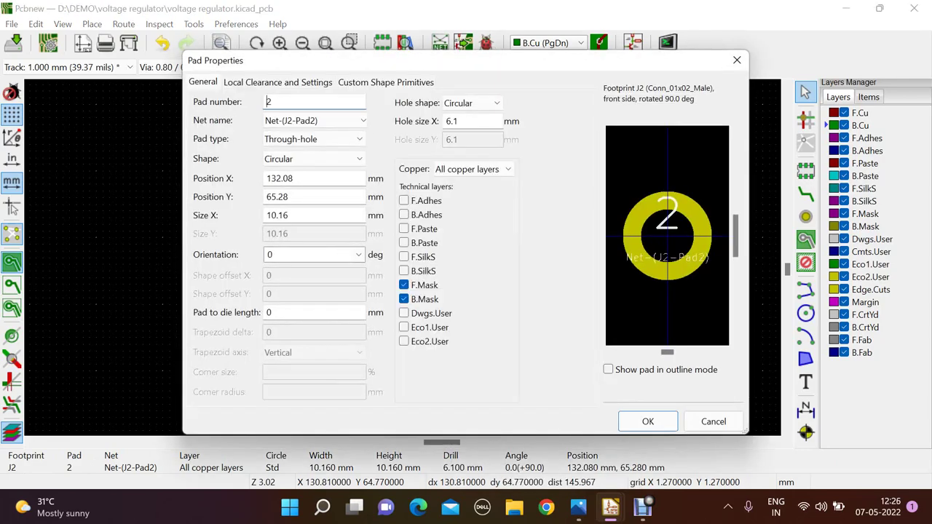
key("BackSpace")
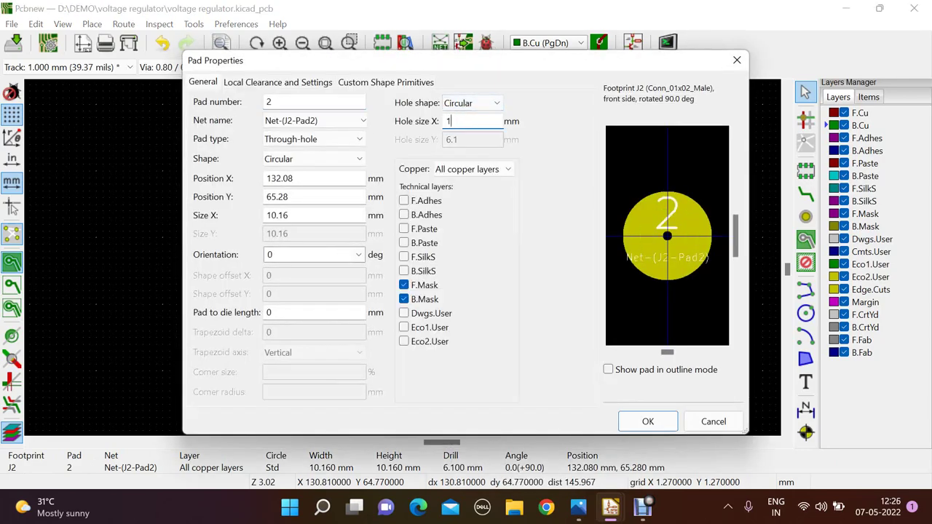
left_click(314, 215)
type("6")
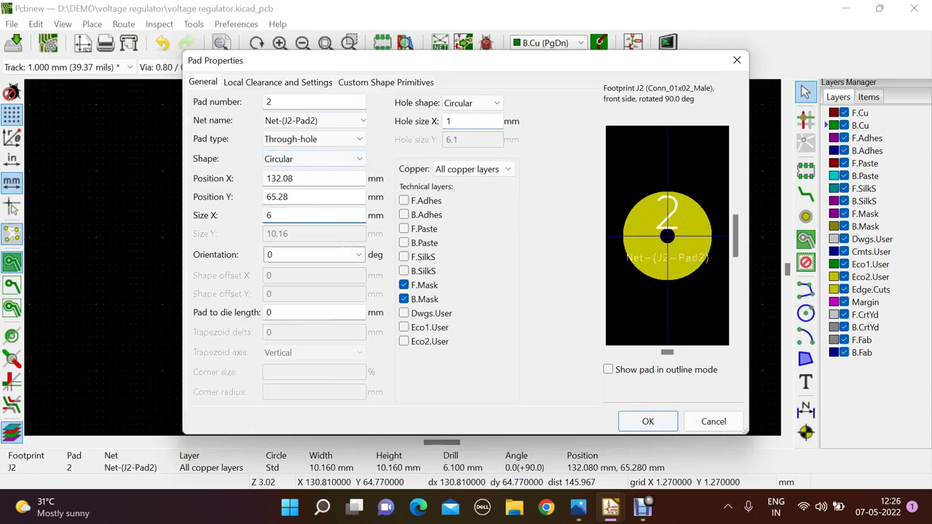
key("Return")
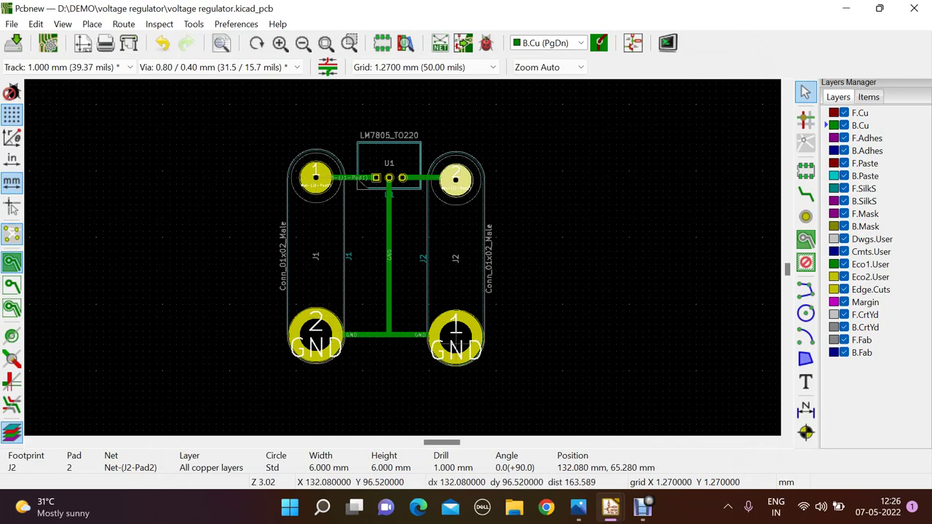
left_click(572, 229)
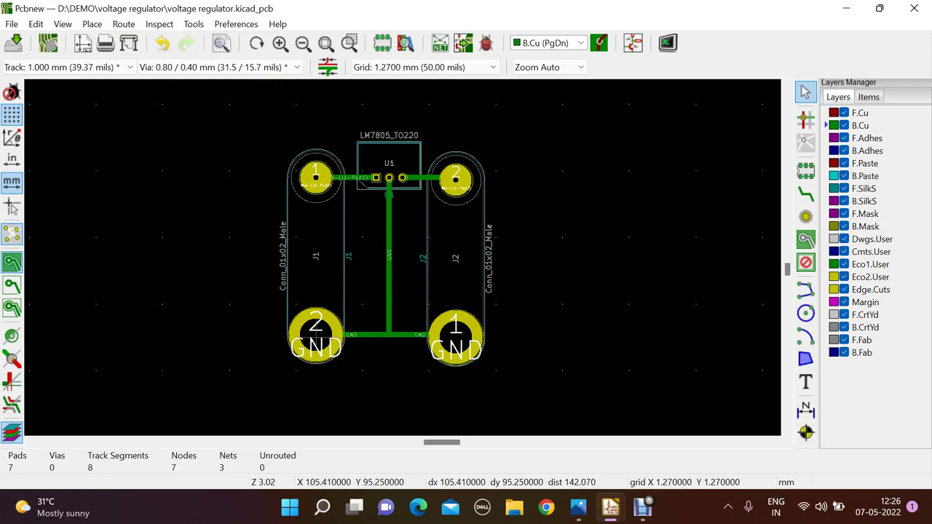
Step: Set the hole size of J1 pad 2 to 1 mm and its pad size to 6 mm
left_click(315, 338)
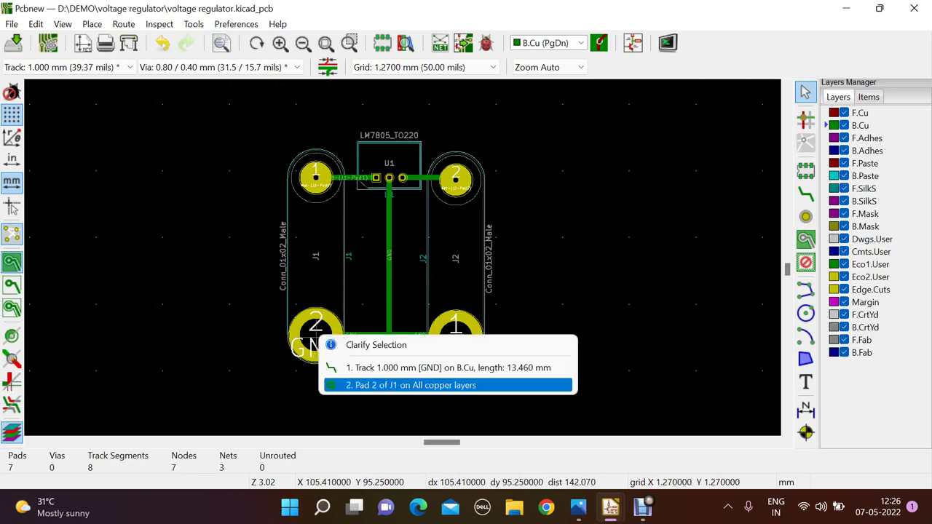
left_click(378, 385)
right_click(313, 325)
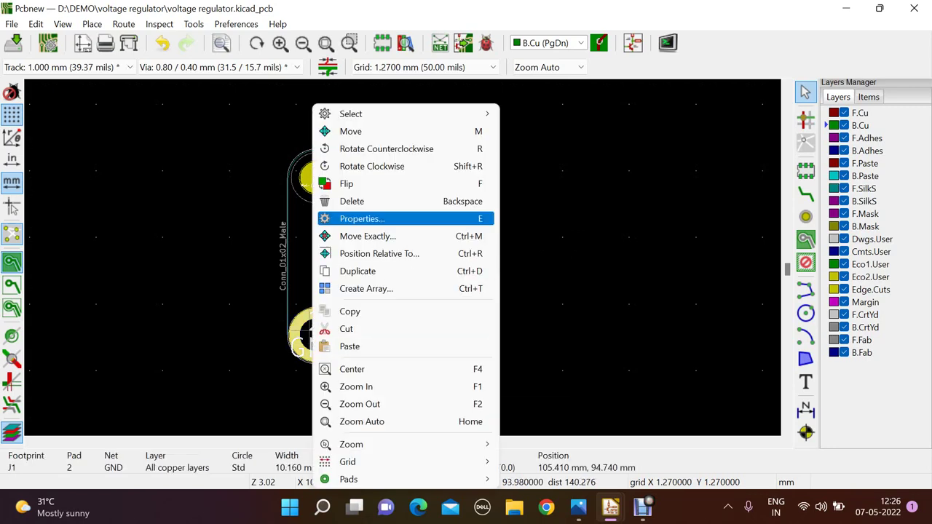
left_click(361, 219)
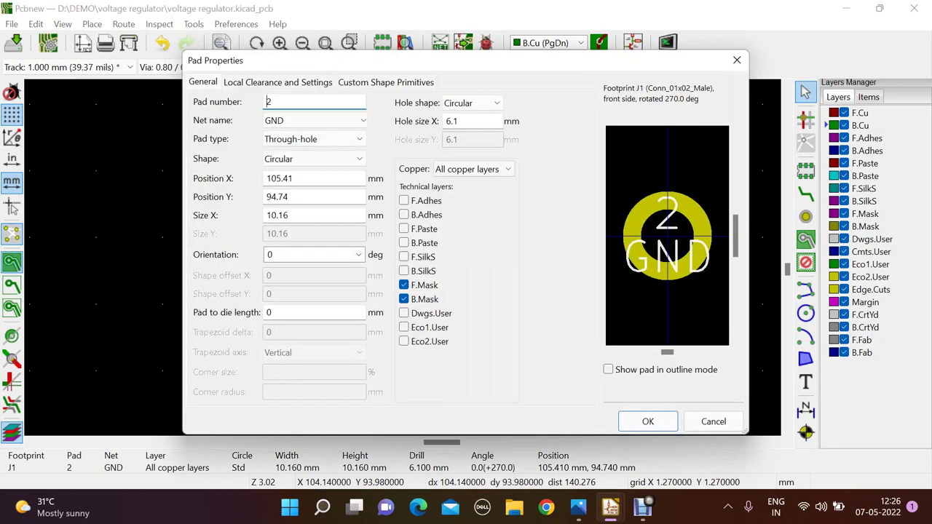
double_click(451, 121)
key("BackSpace")
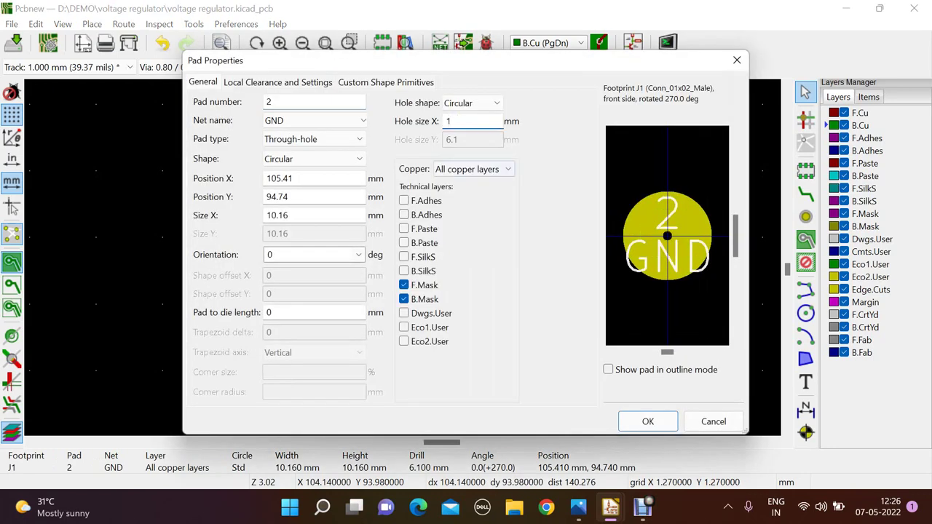
left_click(291, 215)
type("6")
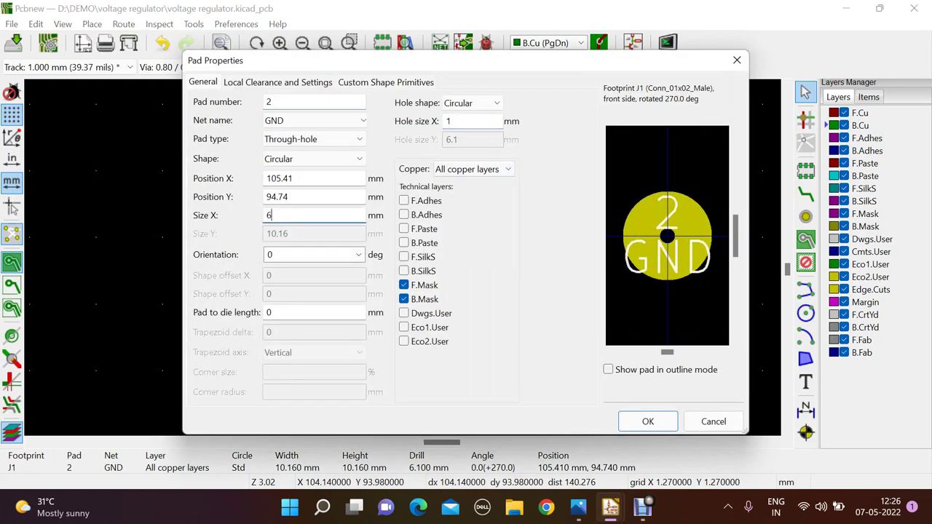
left_click(647, 421)
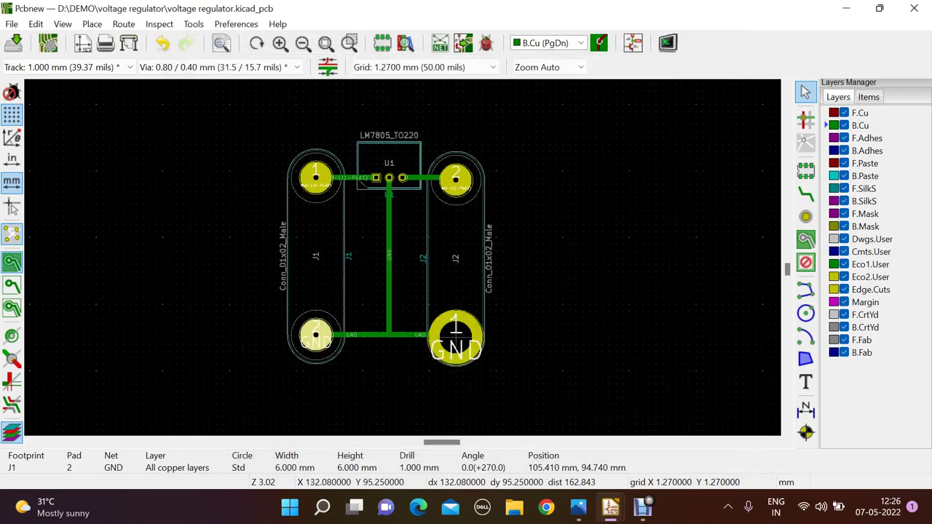
Step: Set the hole size of J2 pad 1 to 1 mm and its pad size to 6 mm
left_click(455, 332)
left_click(551, 386)
right_click(458, 333)
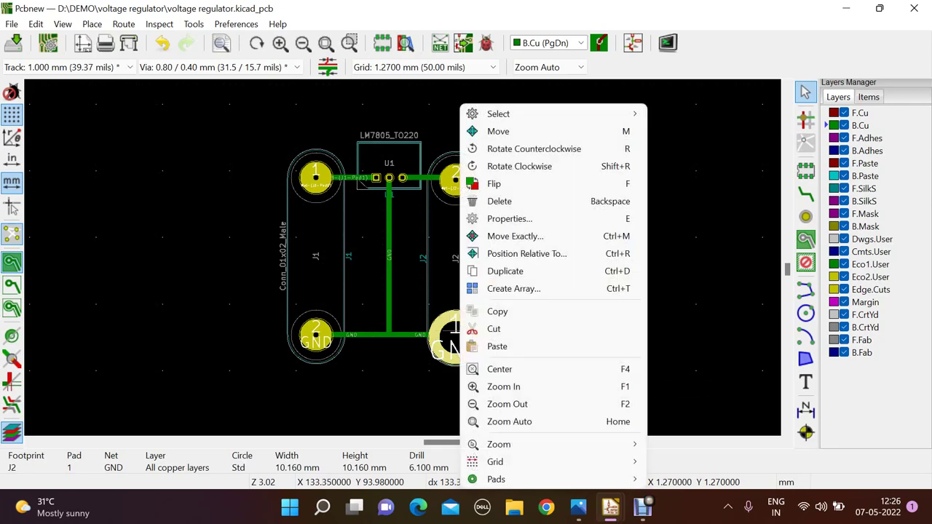
left_click(510, 219)
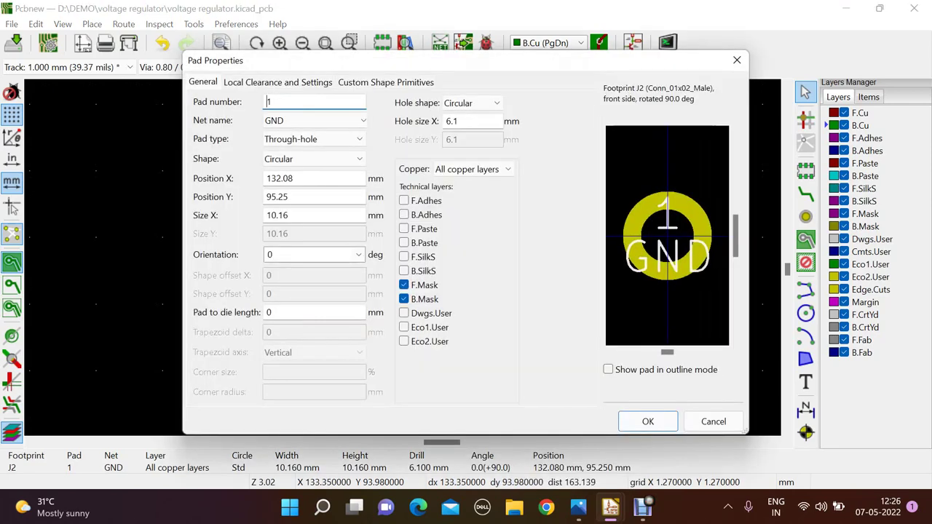
left_click(473, 121)
key("BackSpace")
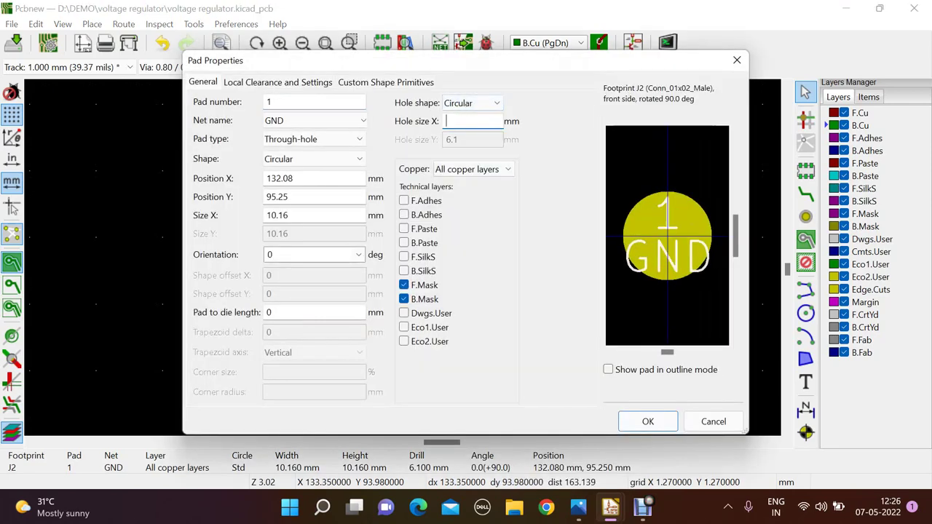
type("1")
left_click(313, 215)
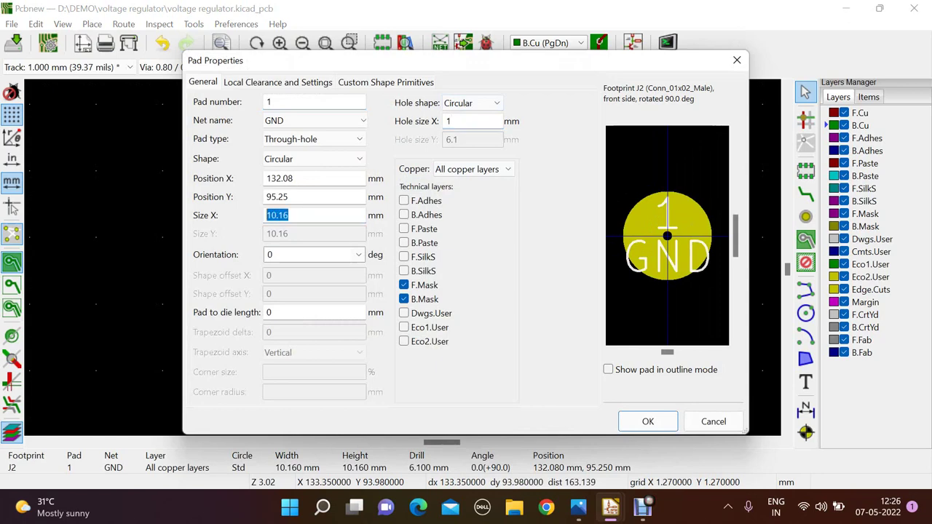
key("BackSpace")
type("0")
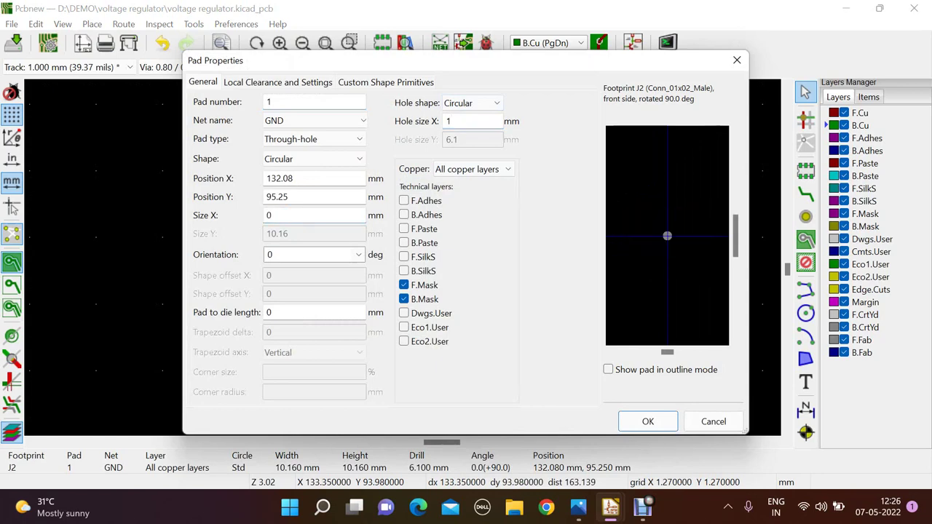
left_click(313, 214)
type("6")
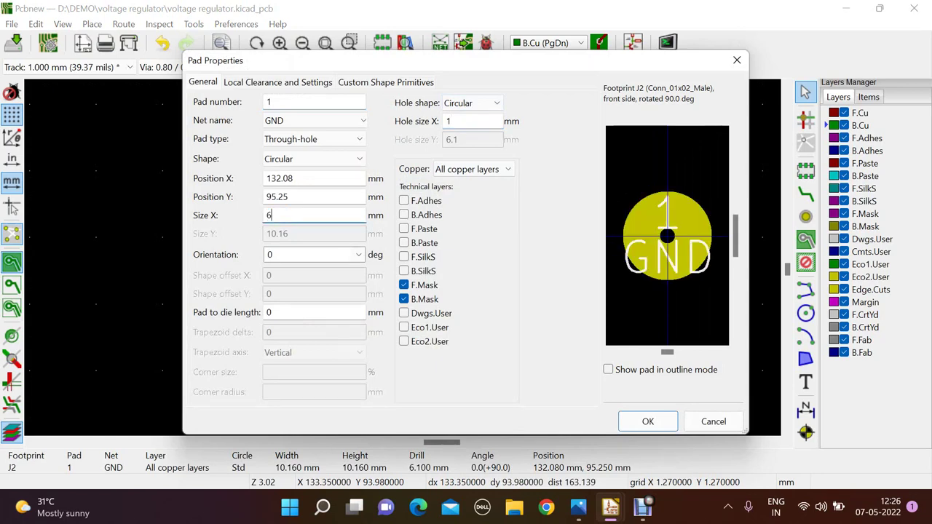
left_click(647, 421)
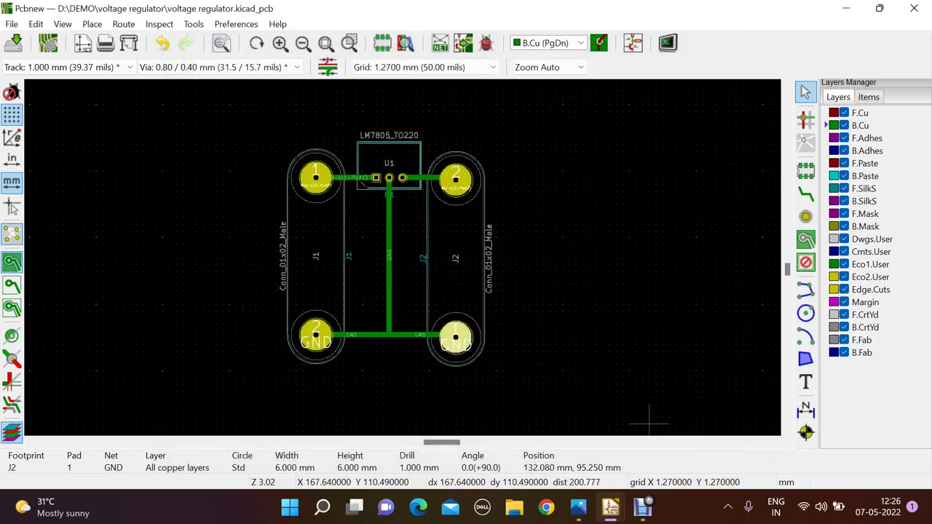
left_click(571, 324)
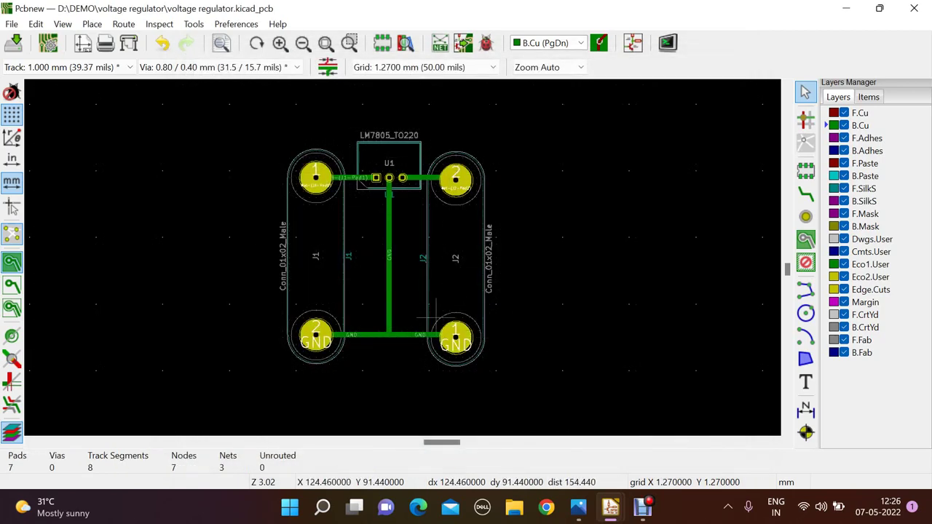
Step: Open the properties of U1 pad 1 and set its hole size to 1 mm
scroll(395, 183, "up", 1)
scroll(399, 251, "up", 3)
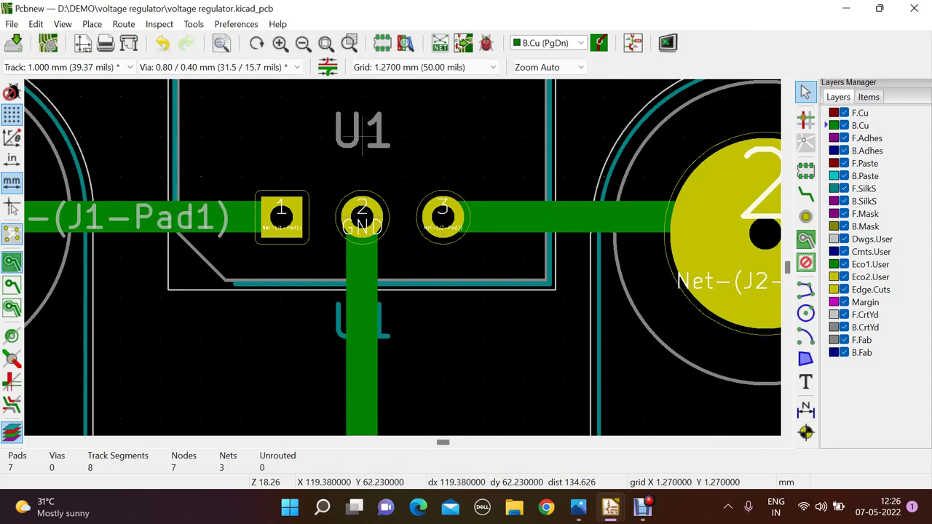
right_click(281, 215)
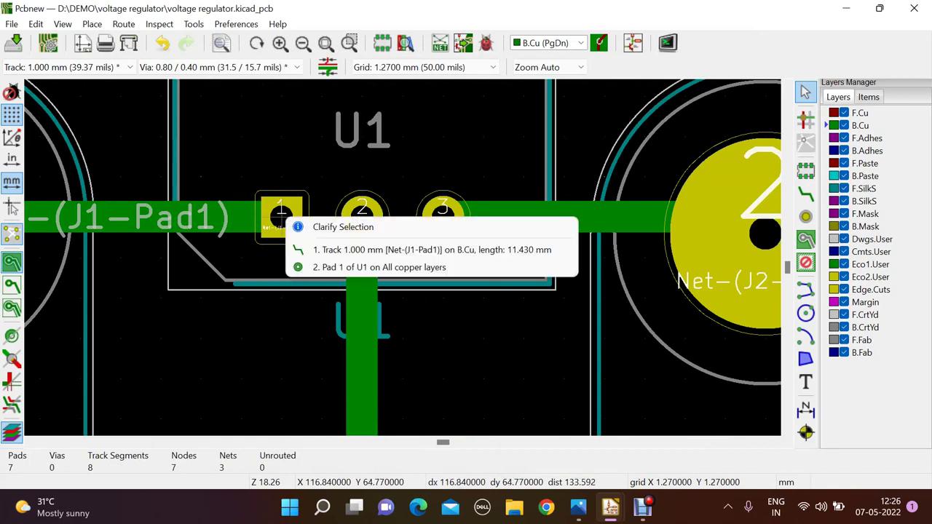
left_click(342, 267)
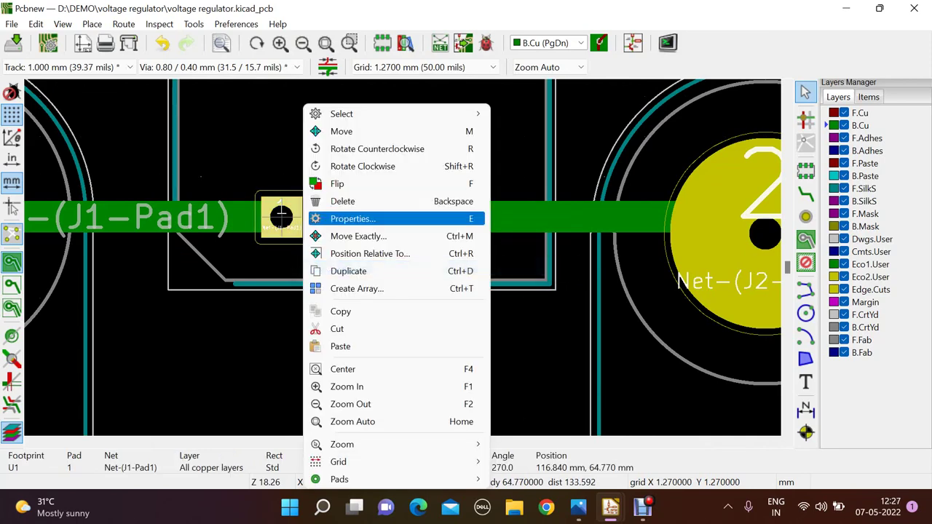
left_click(342, 218)
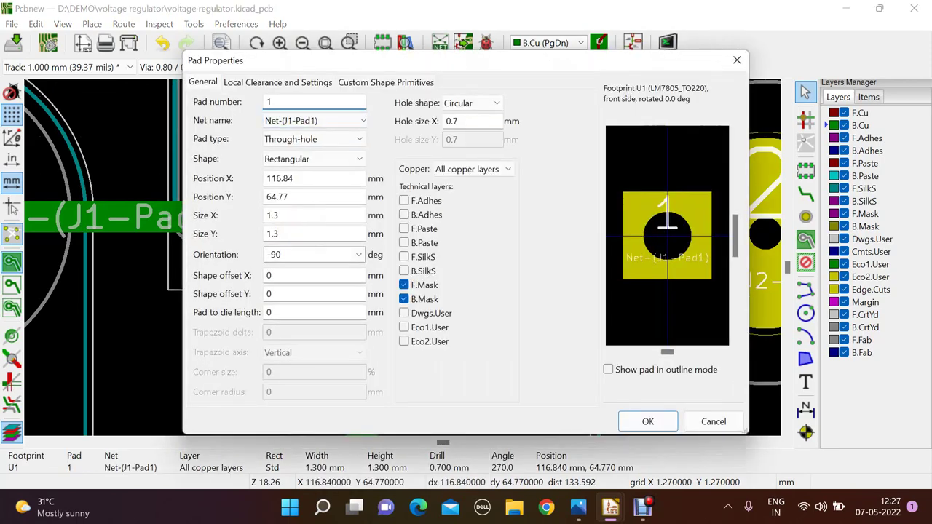
left_click(473, 121)
type("1")
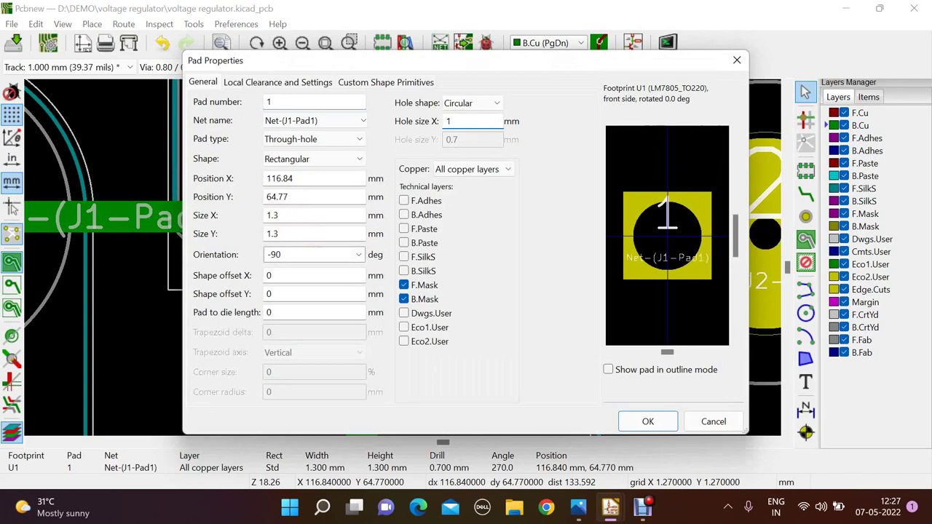
Step: Set the size of U1 pad 1 to 4 mm in X and 3 mm in Y and apply the pad changes
left_click(313, 159)
left_click(313, 197)
double_click(272, 215)
type("2")
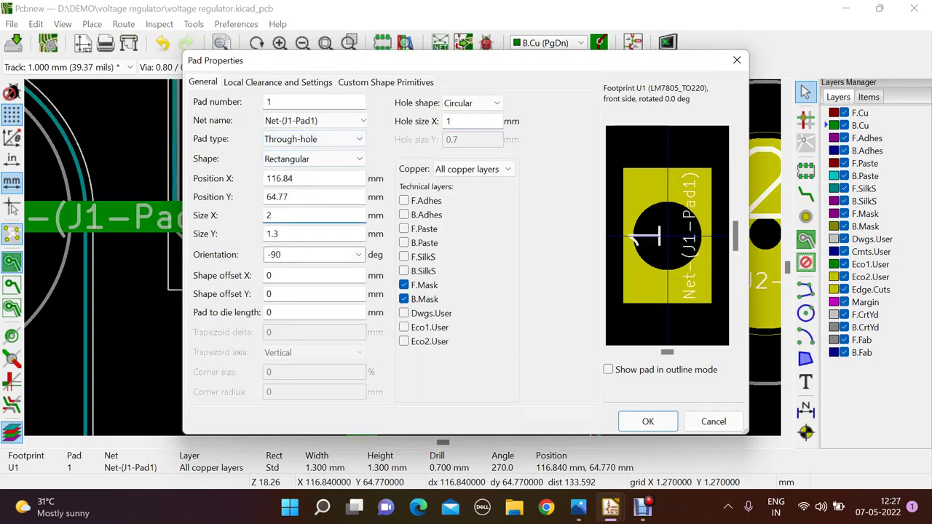
key("Tab")
type("3")
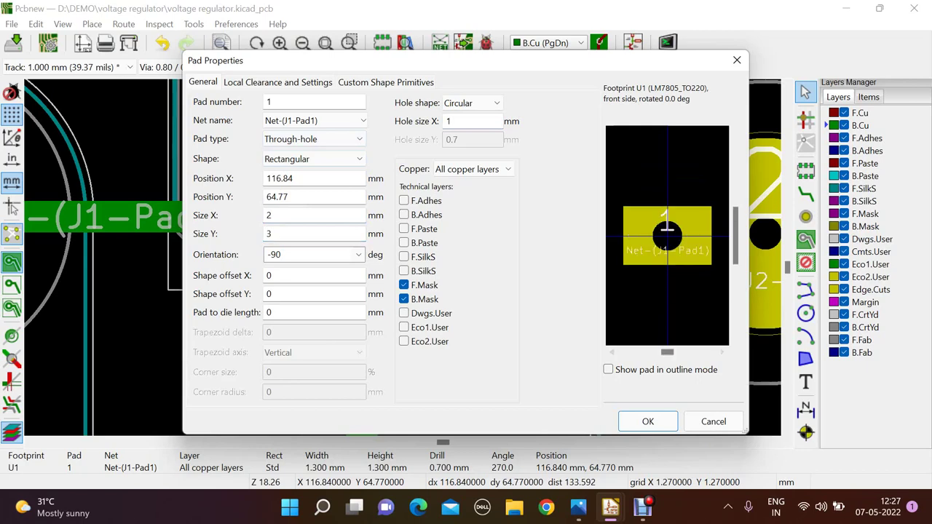
key("BackSpace")
type("4")
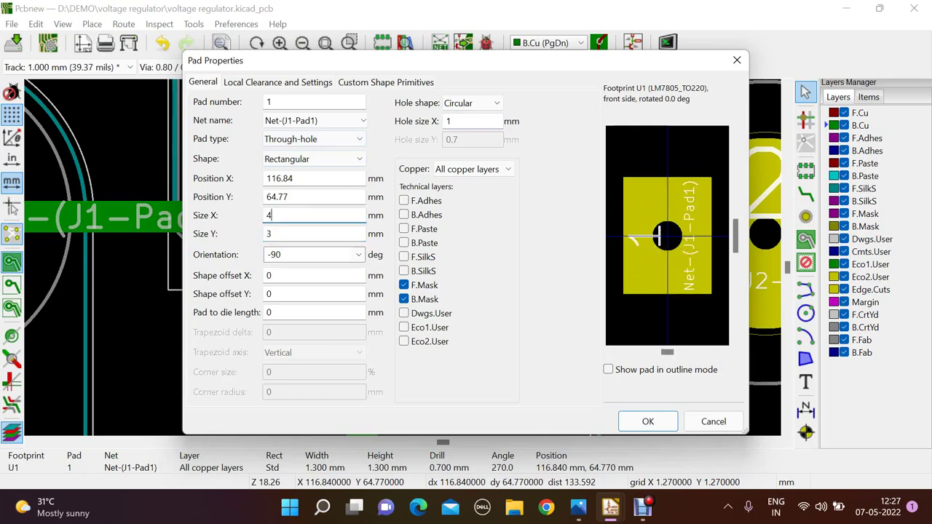
left_click(648, 422)
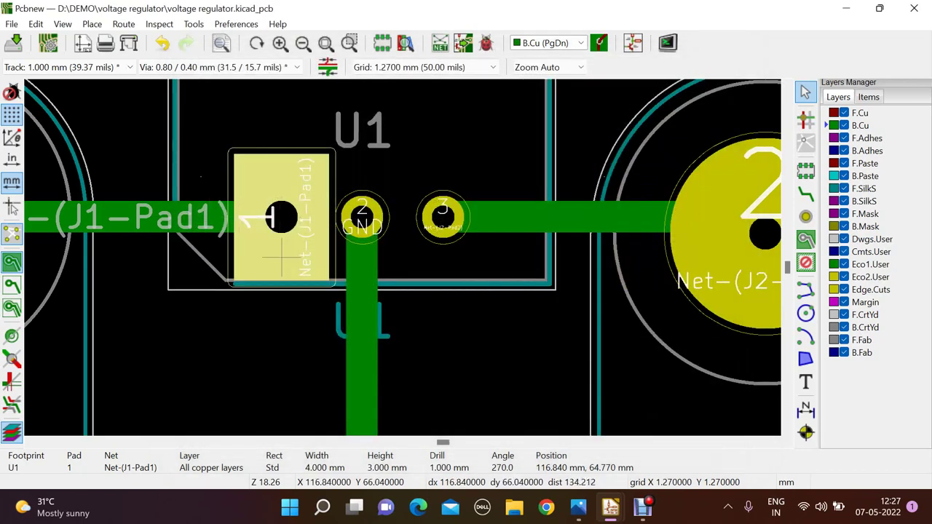
Step: Set the X size of U1 pad 1 to 3 mm
right_click(272, 217)
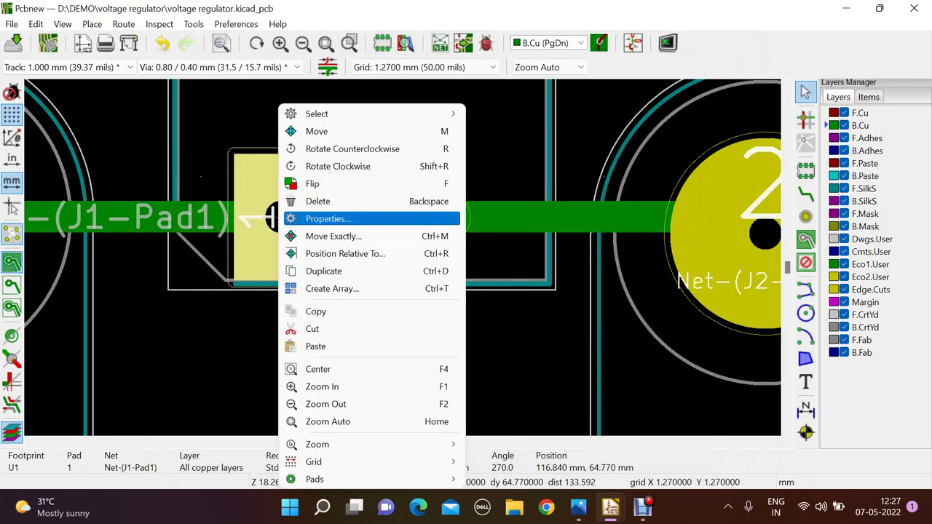
left_click(286, 217)
left_click(269, 216)
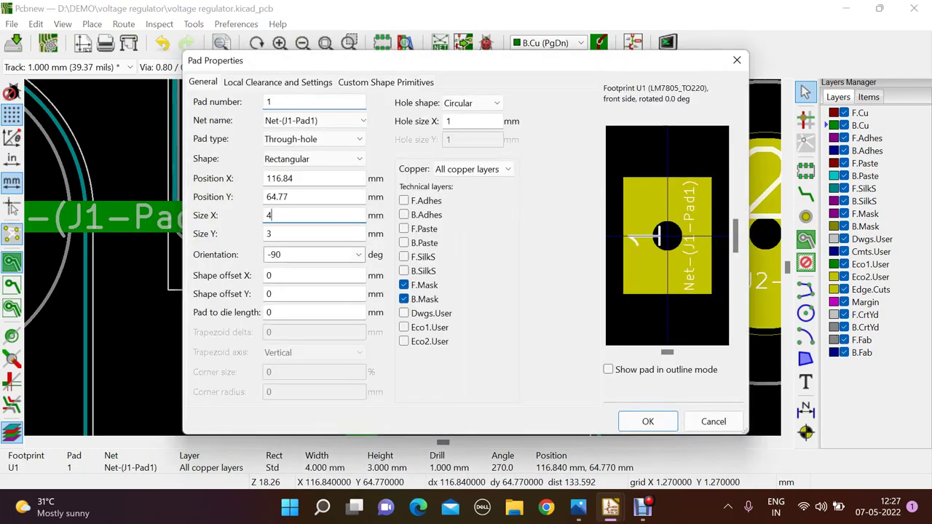
type("3")
key("Return")
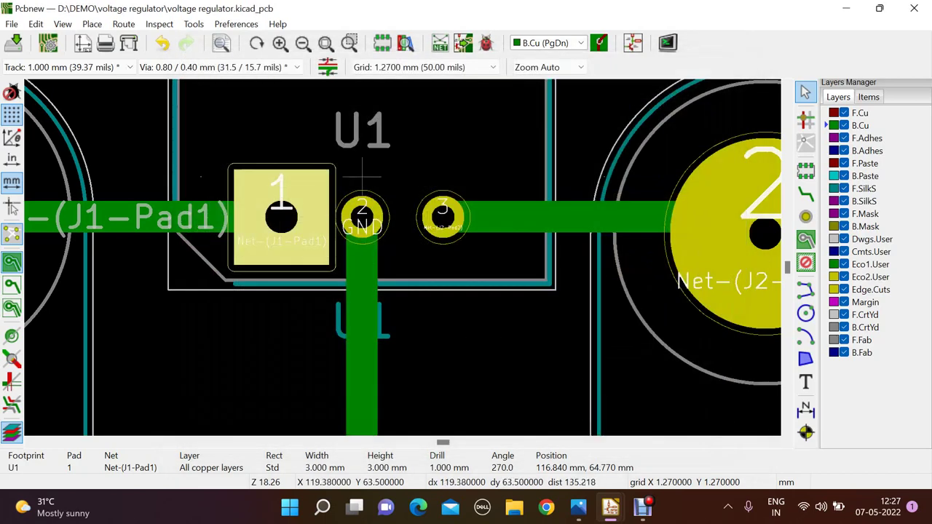
Step: Set the size of U1 pad 1 to 3 mm in X and 2 mm in Y
right_click(286, 216)
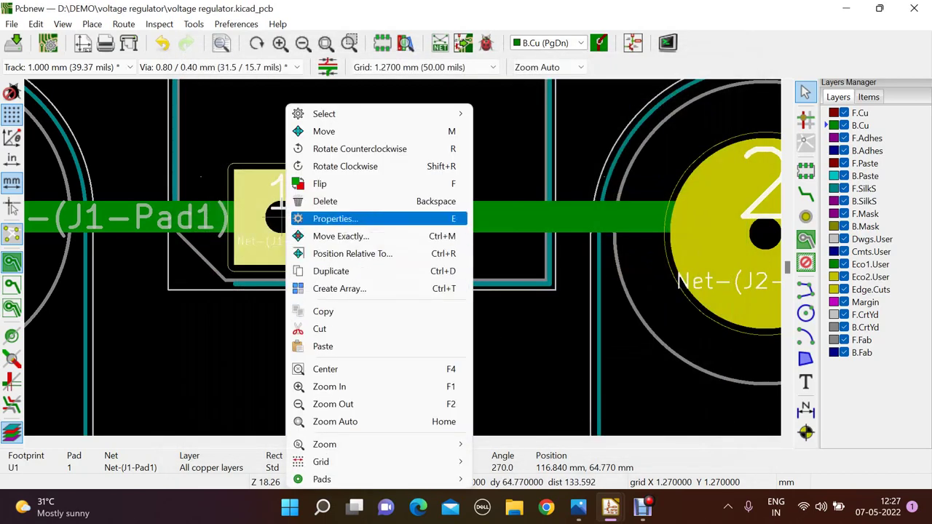
left_click(335, 219)
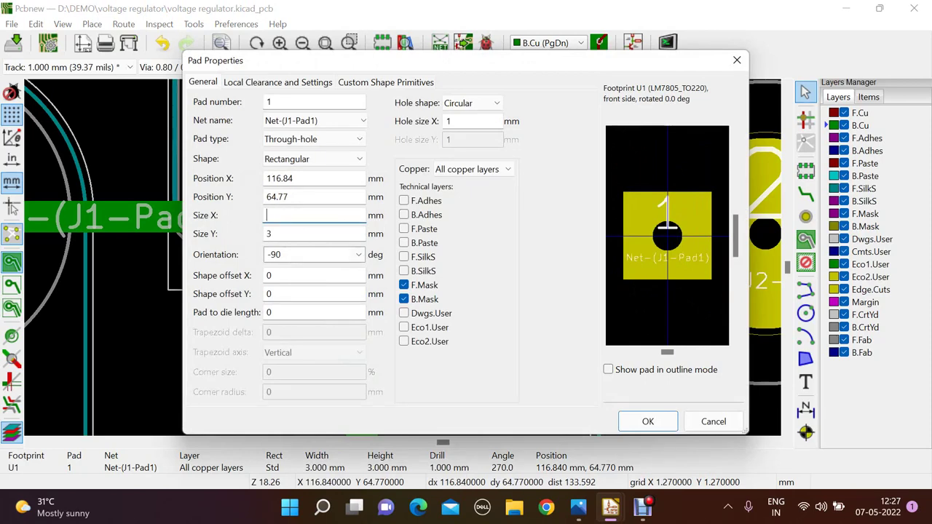
type("2")
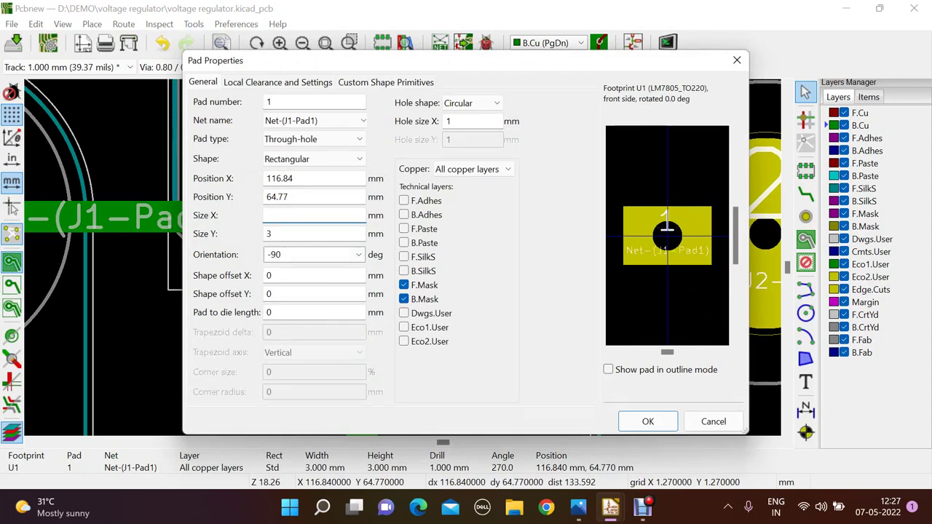
type("3")
key("Tab")
type("2")
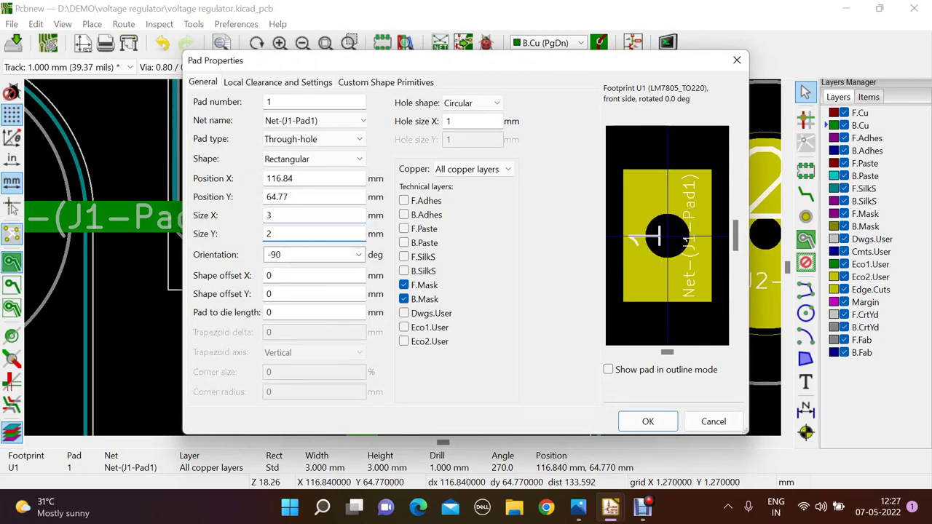
left_click(648, 422)
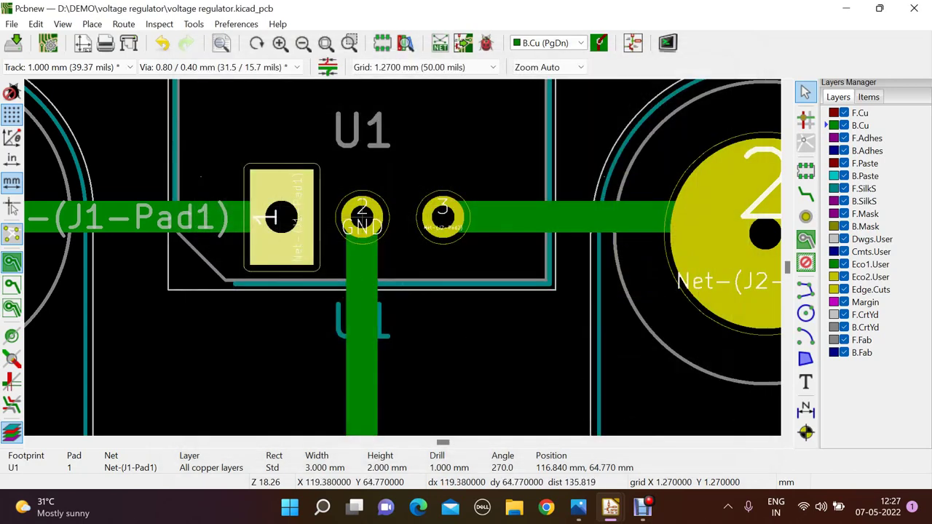
Step: Open the properties of U1 pad 2 and set its hole size to 1 mm
right_click(363, 219)
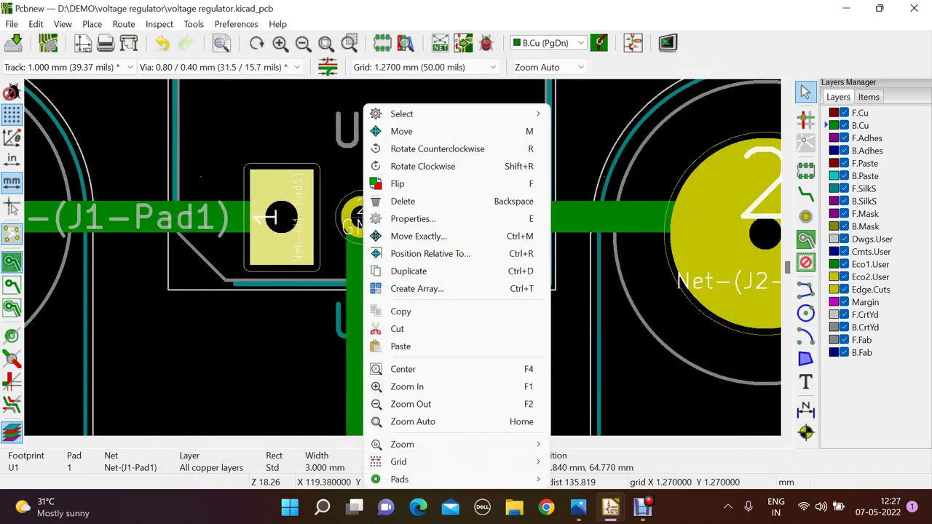
left_click(355, 216)
left_click(393, 267)
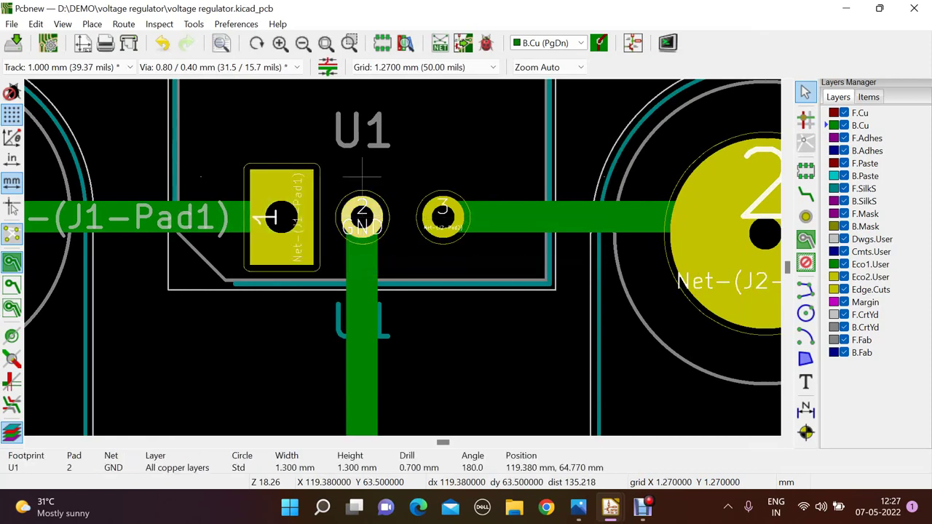
right_click(355, 217)
left_click(368, 216)
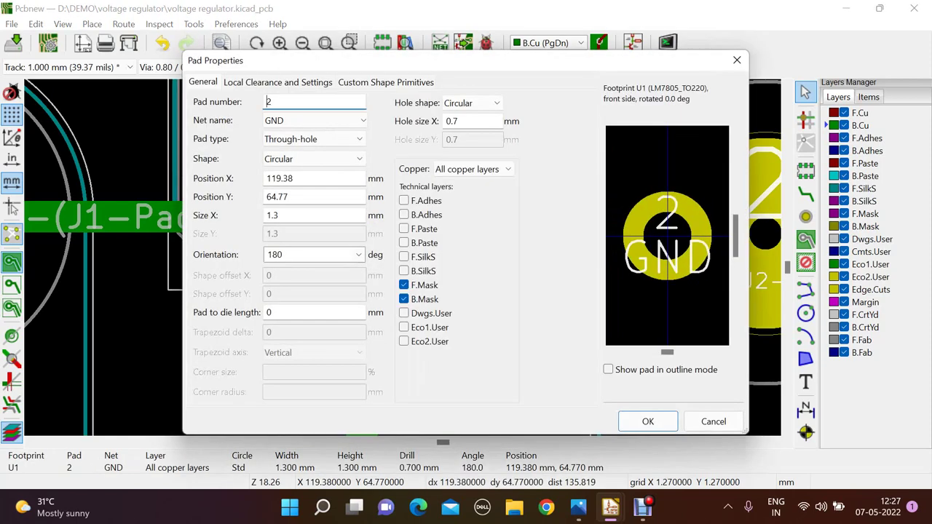
key("ctrl+a")
key("BackSpace")
type("1")
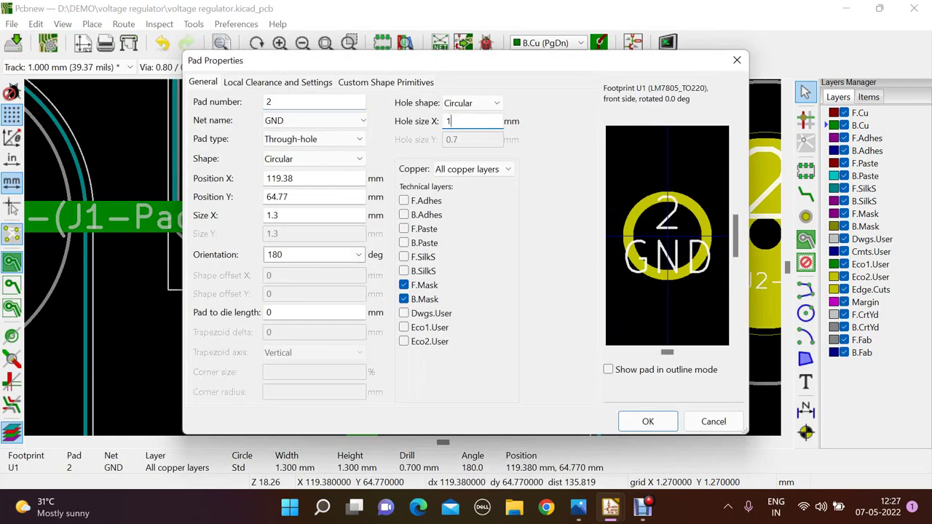
Step: Make U1 pad 2 rectangular and set its size to 3 mm in X and 2 mm in Y
left_click(314, 215)
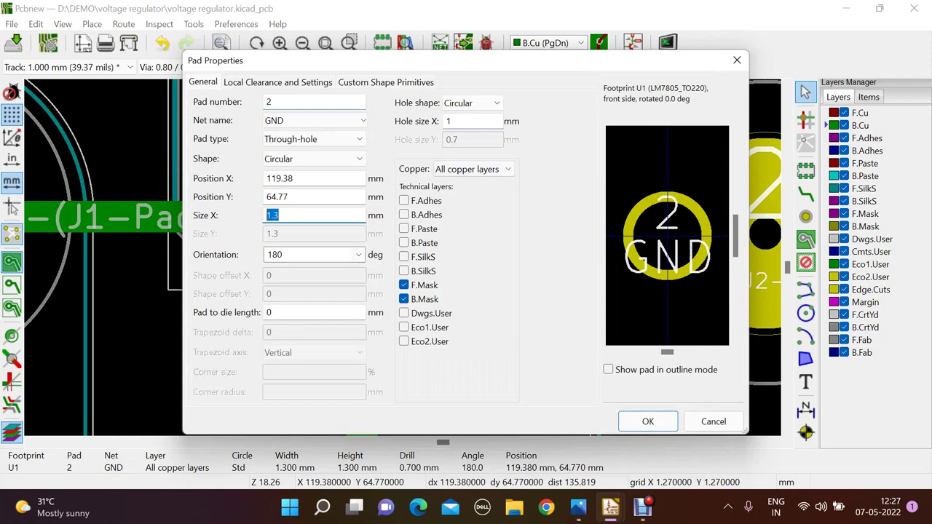
left_click(314, 158)
key("Return")
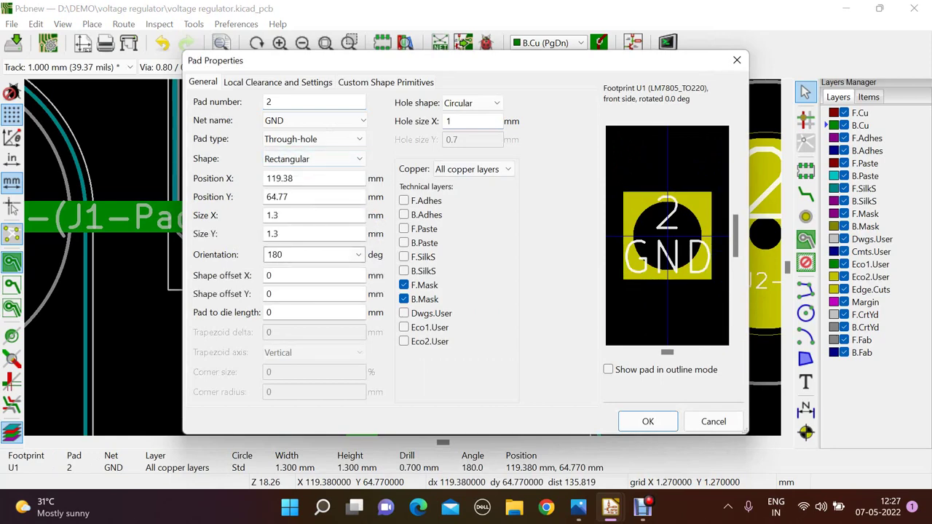
key("ctrl+a")
key("BackSpace")
type("2")
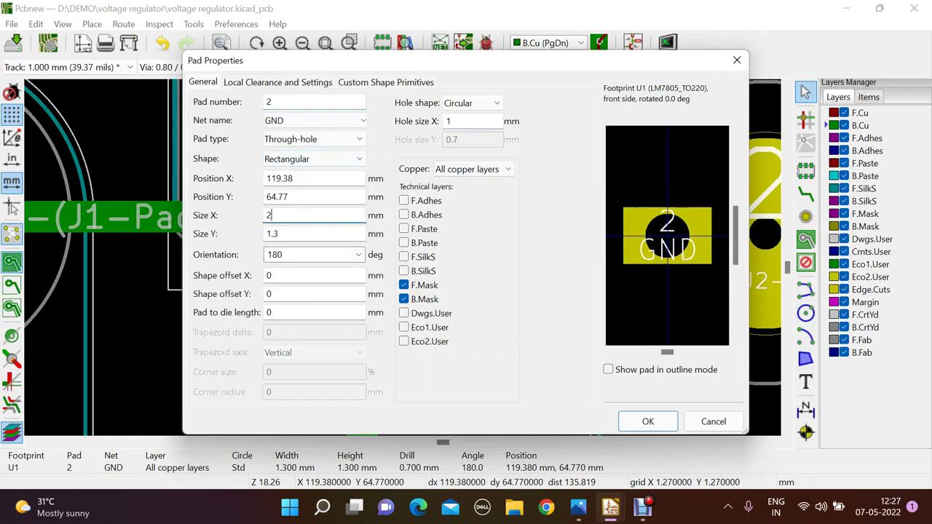
type("3")
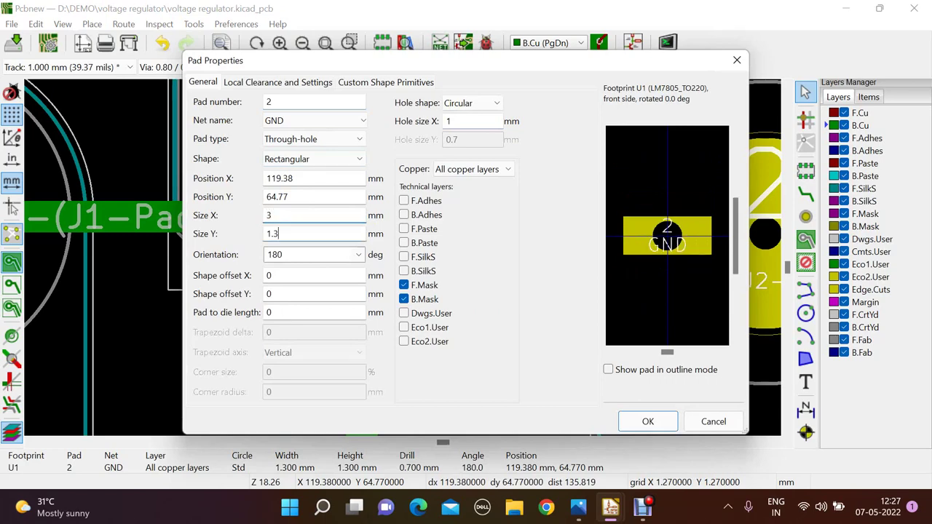
key("Tab")
key("BackSpace")
type("2")
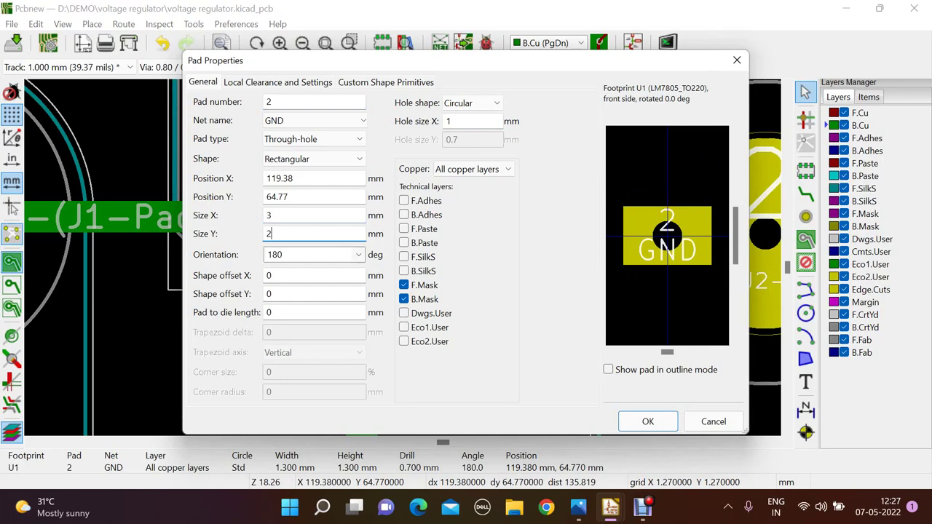
Step: Set the orientation of U1 pad 2 to -90 degrees and apply the pad properties
key("Tab")
key("alt+Down")
key("Up")
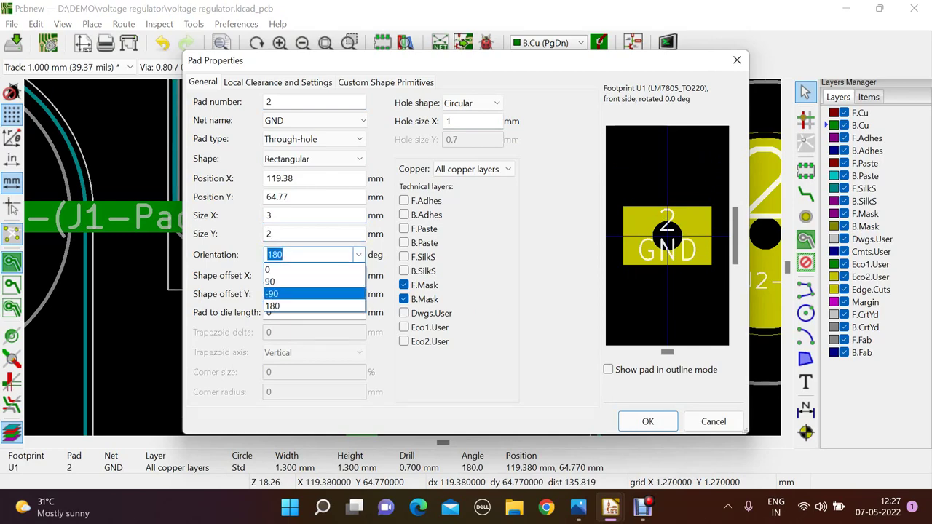
key("Return")
key("Return")
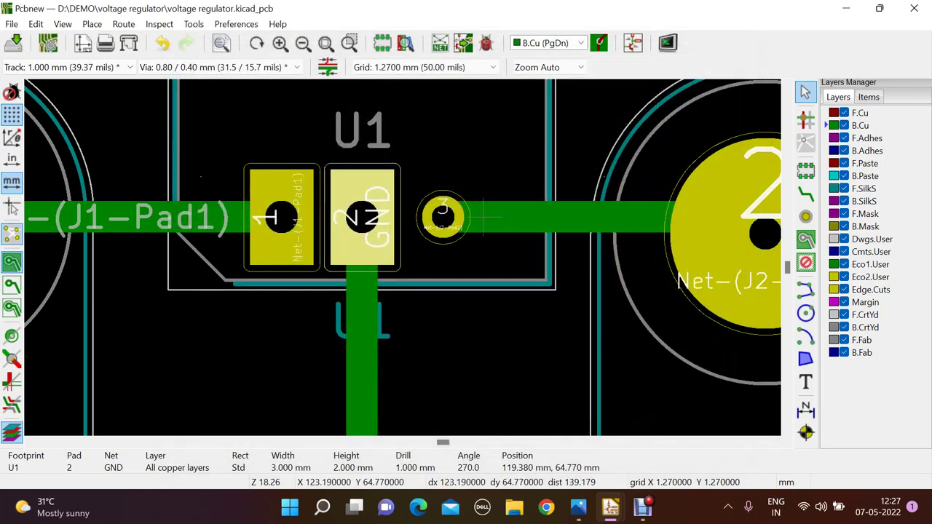
Step: Open the properties of U1 pad 3 and make it a rectangular through-hole pad
right_click(443, 216)
key("Escape")
left_click(442, 218)
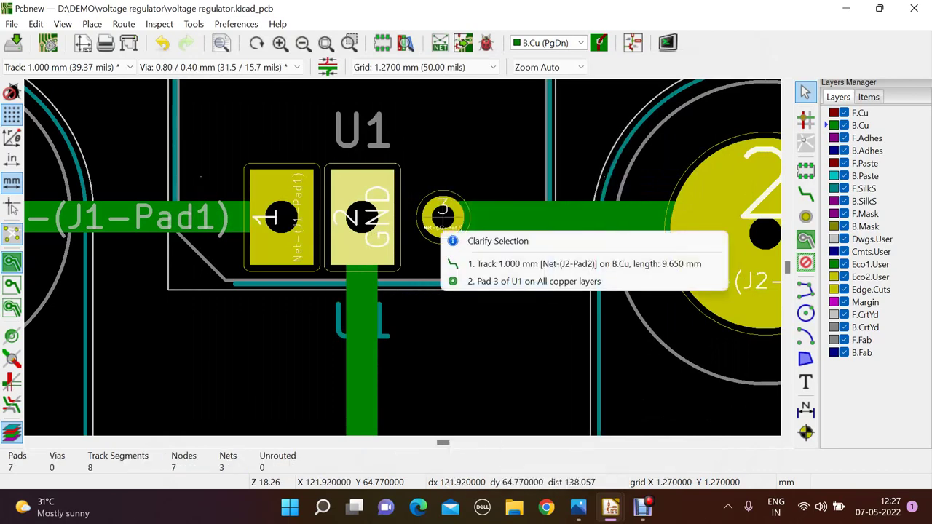
left_click(495, 281)
right_click(443, 216)
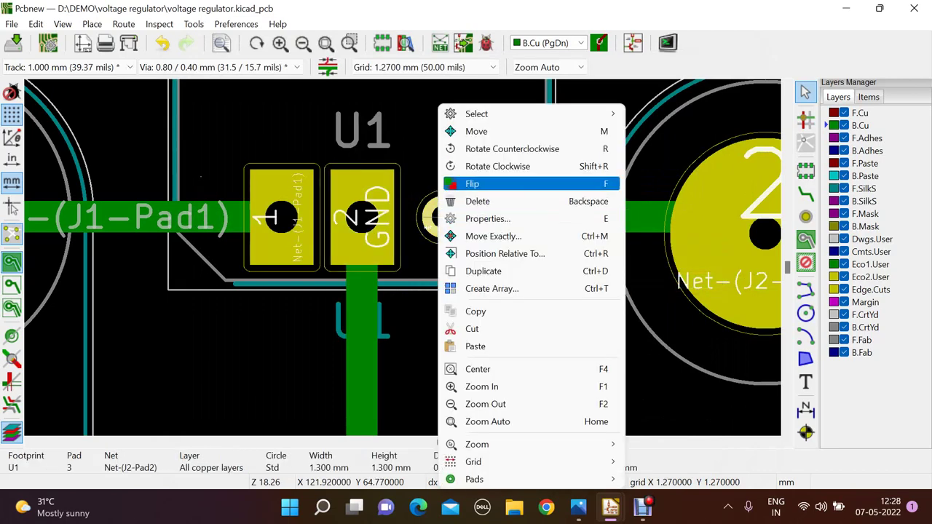
left_click(466, 216)
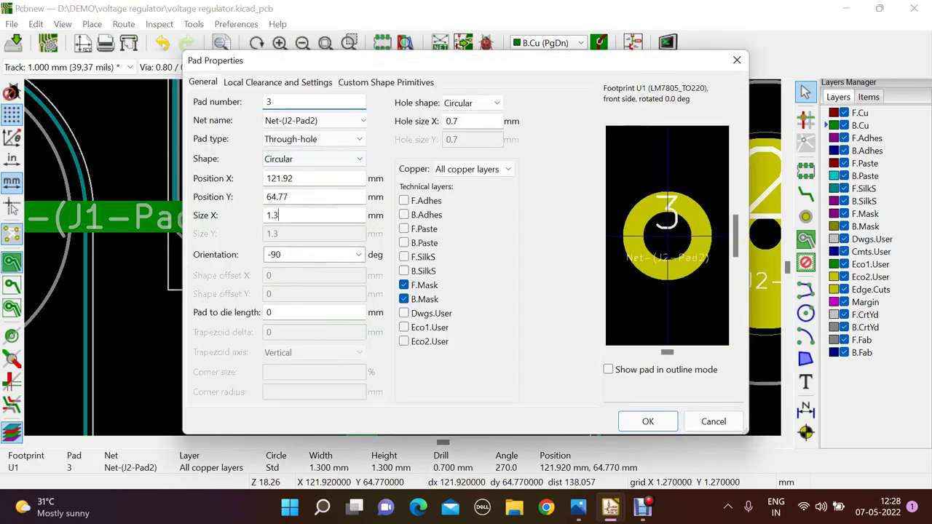
left_click(313, 138)
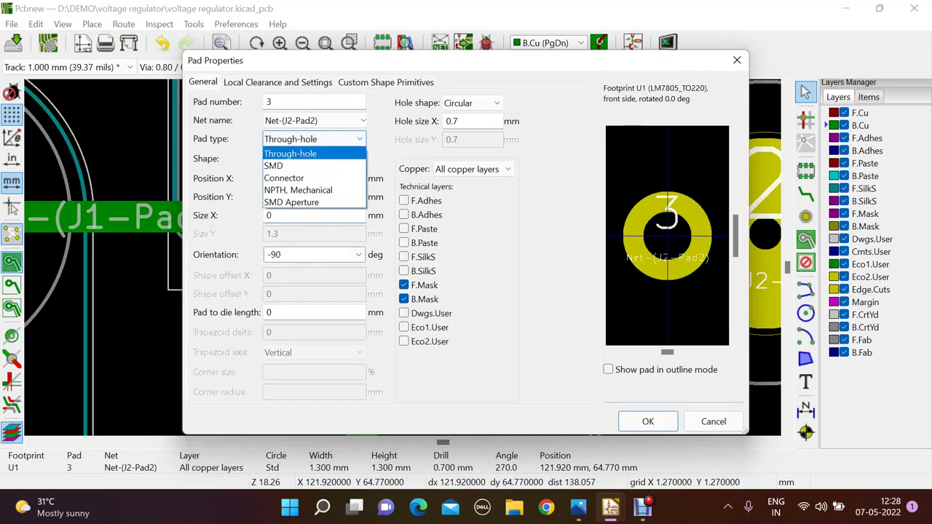
left_click(289, 154)
left_click(313, 159)
left_click(291, 197)
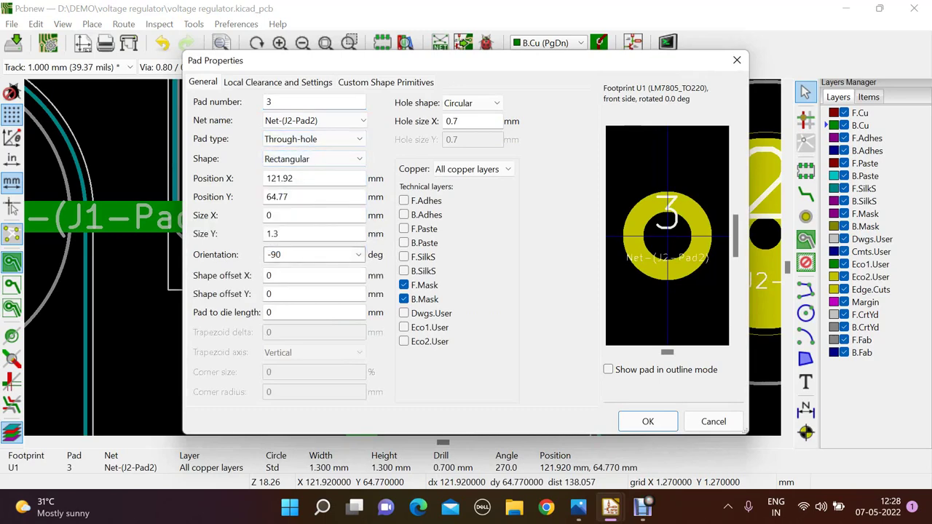
Step: Set the size of U1 pad 3 to 3 mm in X and 2 mm in Y
left_click(313, 214)
type("3")
key("Tab")
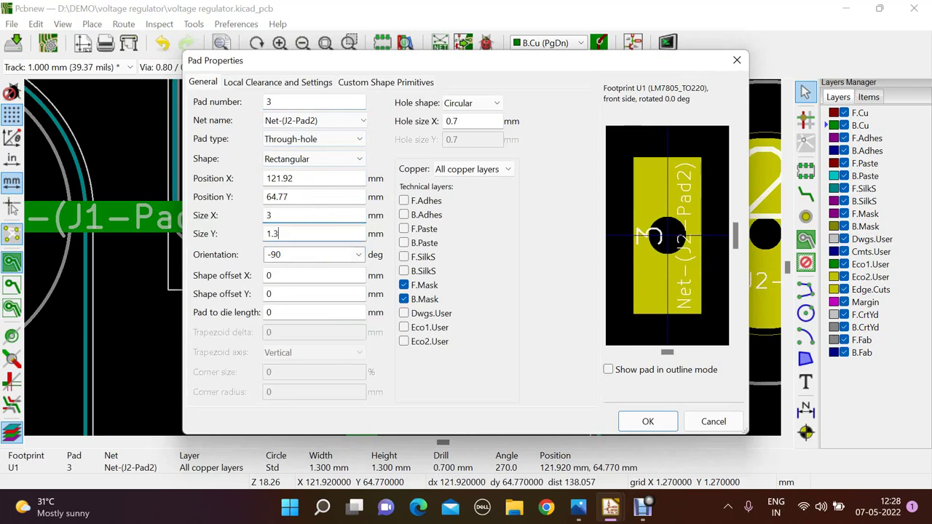
key("BackSpace")
type("2")
Step: Try a size of 2 mm in X and 3 mm in Y for U1 pad 3 and restore it to 3 mm by 2 mm
left_click(313, 215)
key("BackSpace")
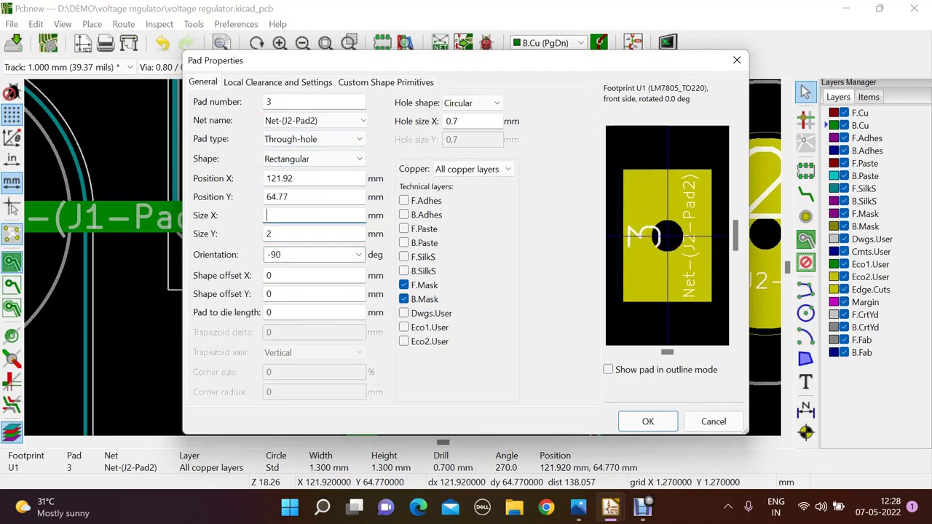
type("2")
key("Tab")
key("BackSpace")
type("3")
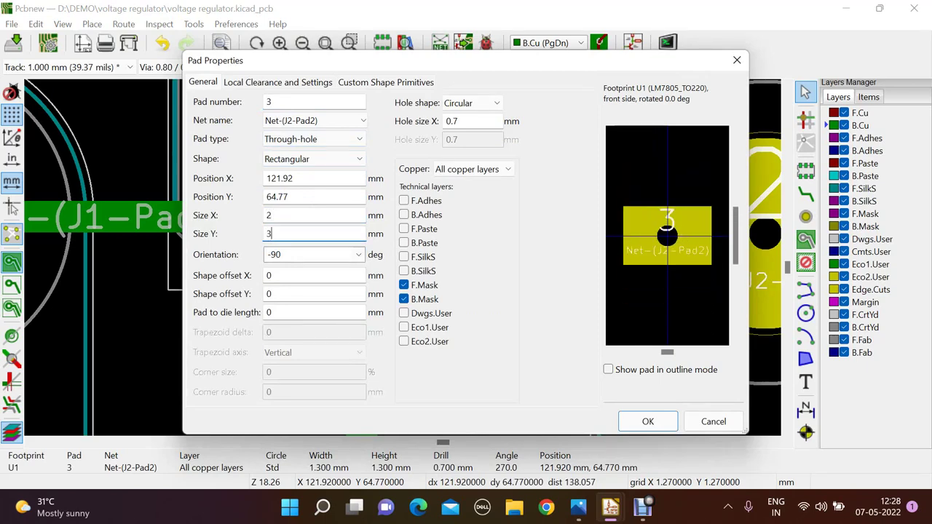
key("shift+Tab")
type("3")
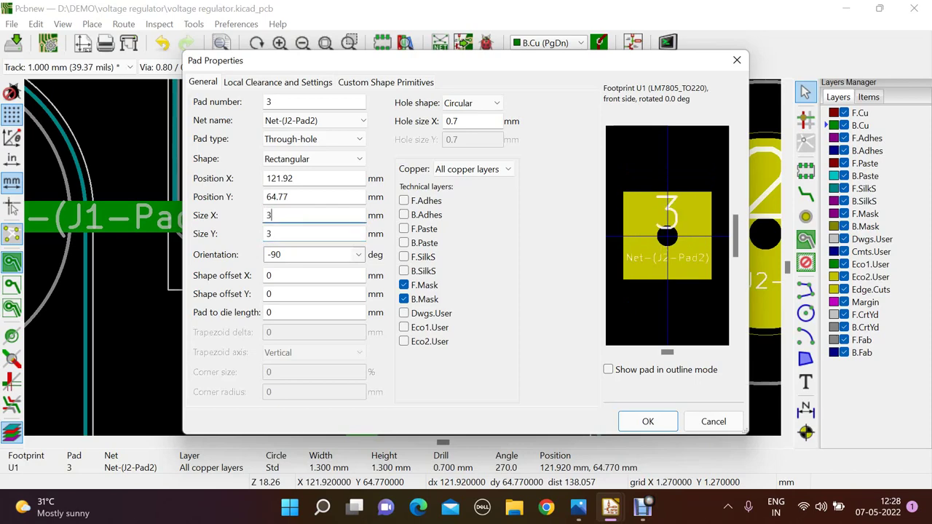
key("Tab")
key("BackSpace")
type("2")
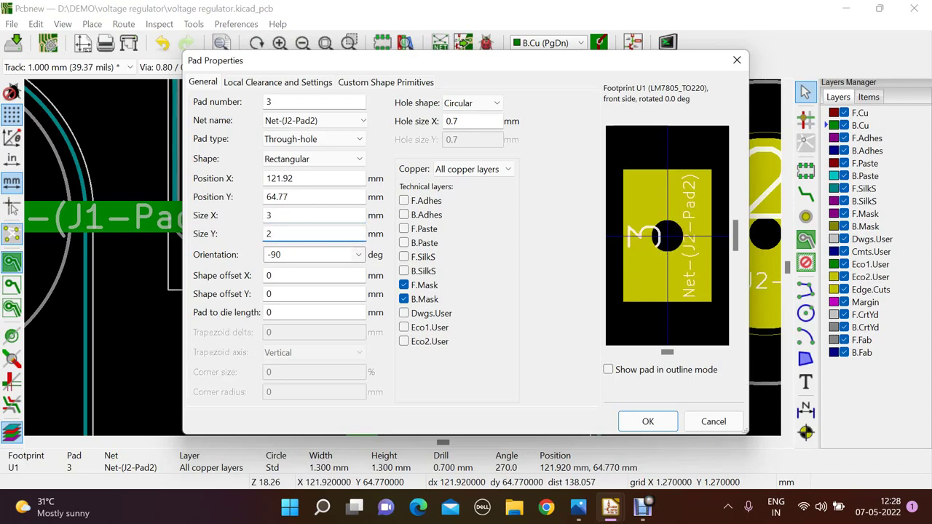
Step: Set the hole size of U1 pad 3 to 1 mm and apply the pad properties
left_click(472, 121)
key("BackSpace")
type("1")
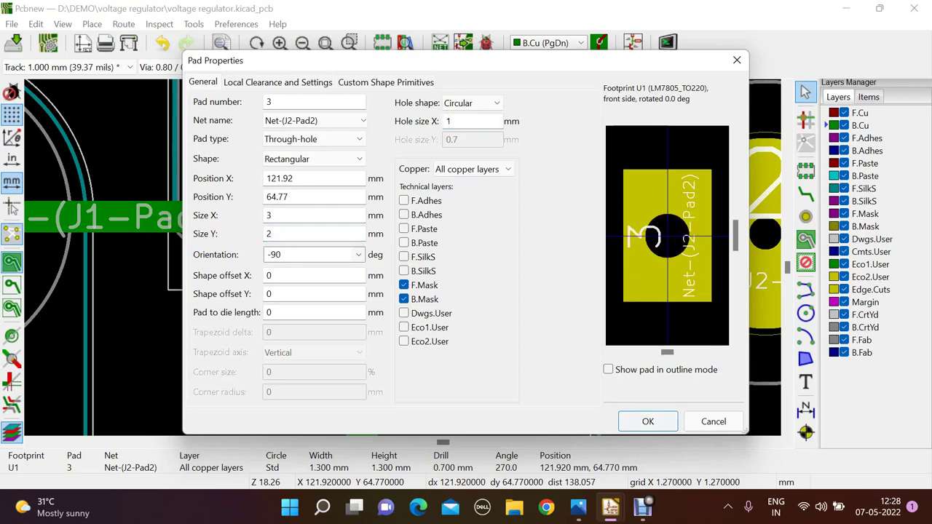
left_click(648, 421)
left_click(436, 331)
Step: Route a closed rectangular track about 52 mm wide and 50 mm high on F.Cu around all the components
scroll(436, 331, "down", 5)
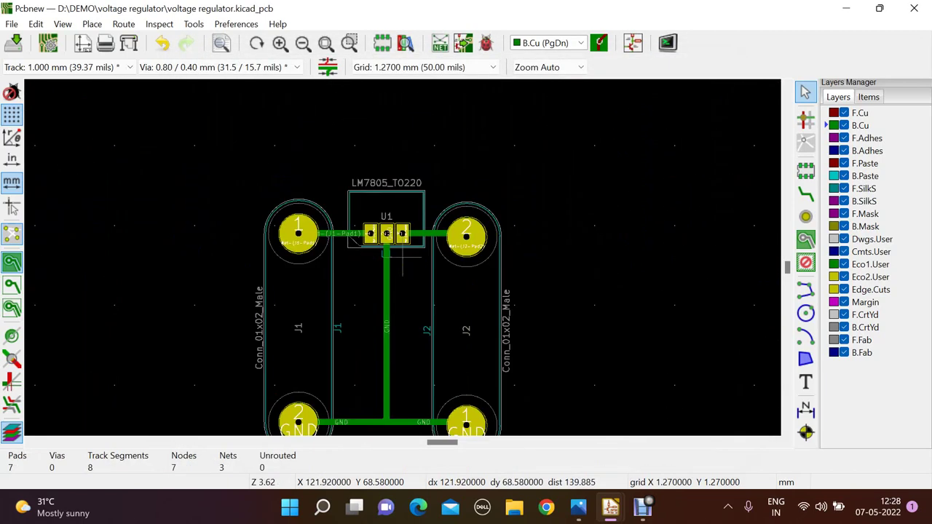
scroll(403, 268, "down", 5)
scroll(402, 271, "up", 2)
scroll(378, 265, "down", 1)
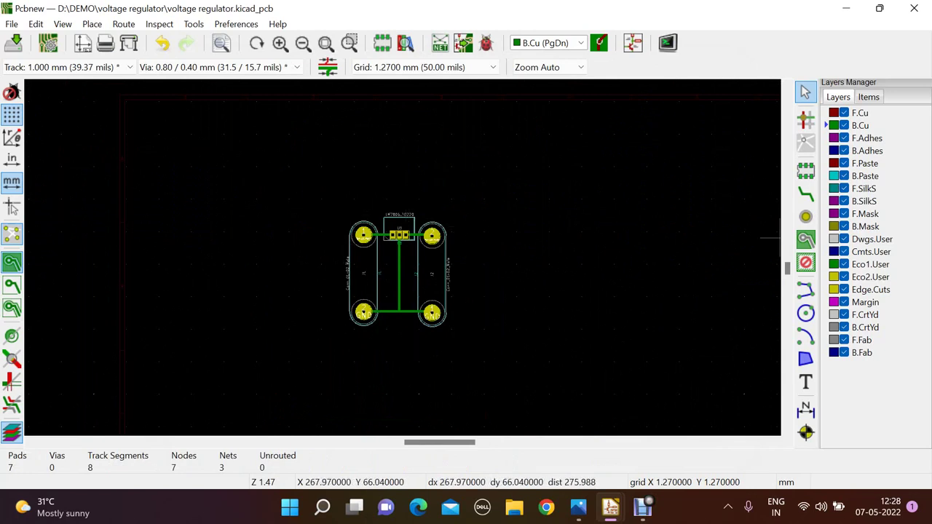
left_click(865, 214)
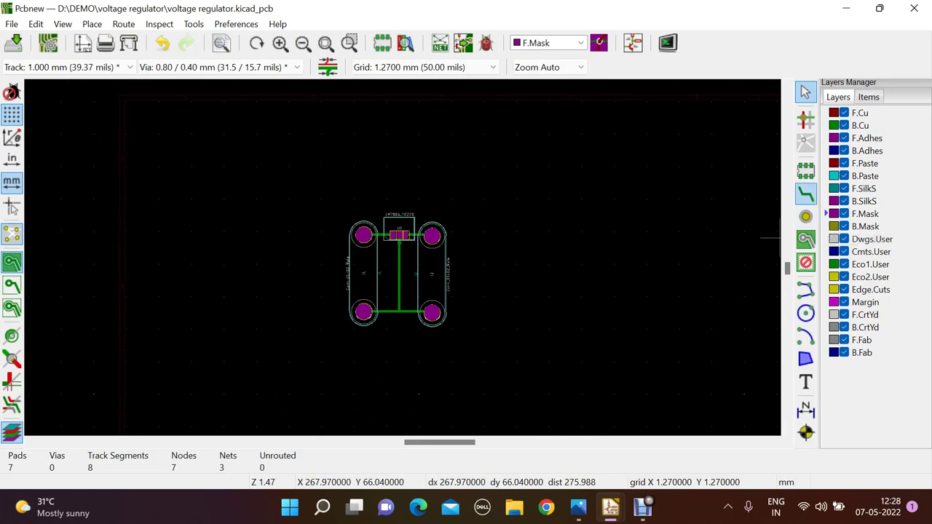
left_click(805, 193)
left_click(326, 205)
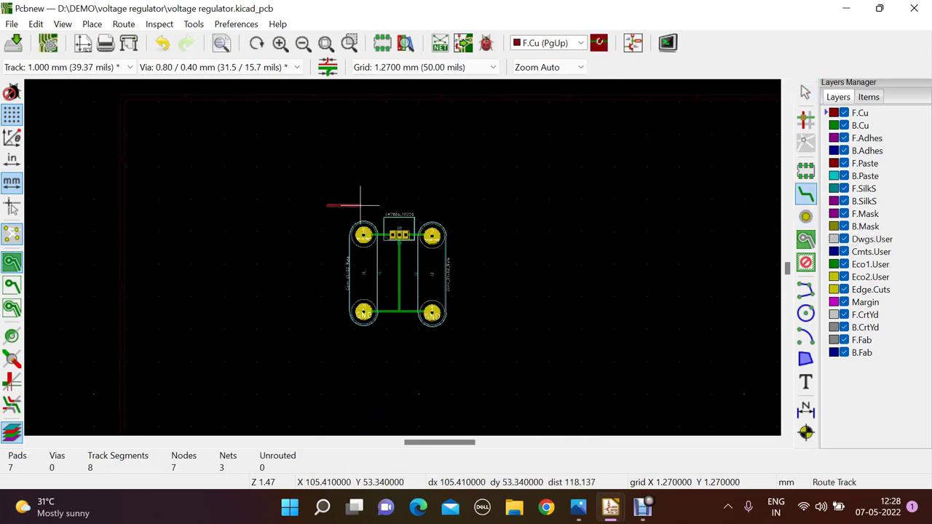
left_click(461, 205)
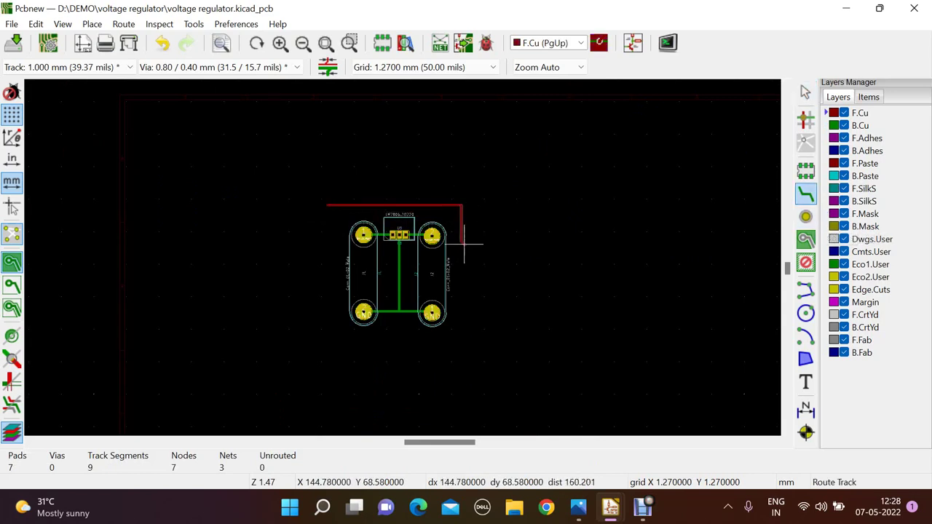
left_click(460, 333)
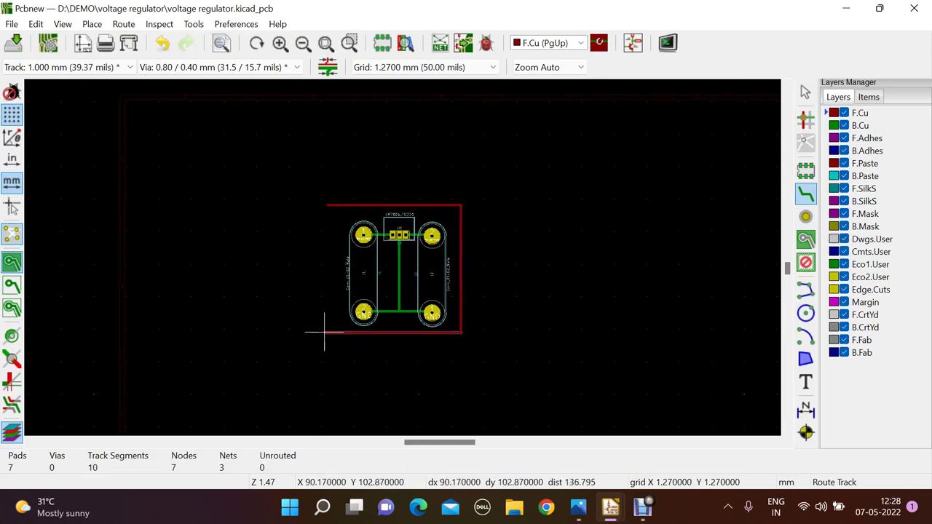
left_click(326, 205)
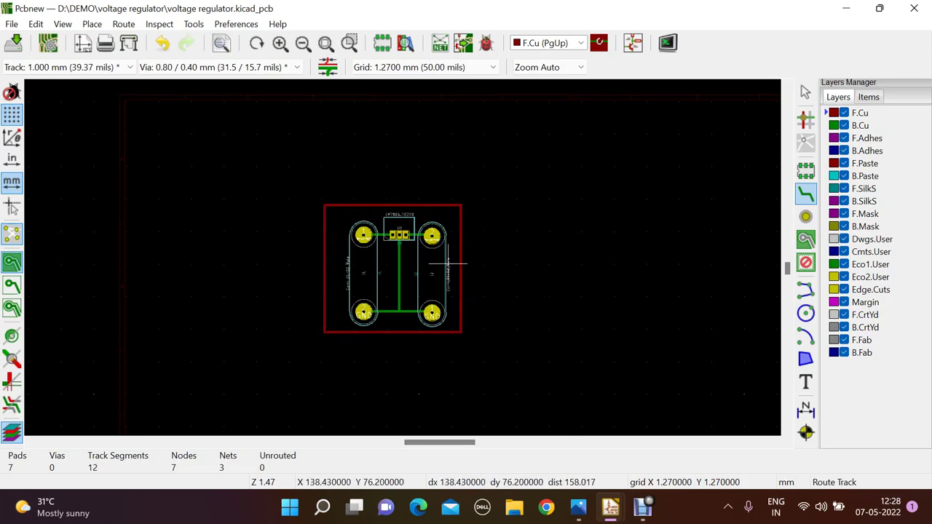
Step: Save the board and leave the track routing command for the selection tool
key("ctrl+s")
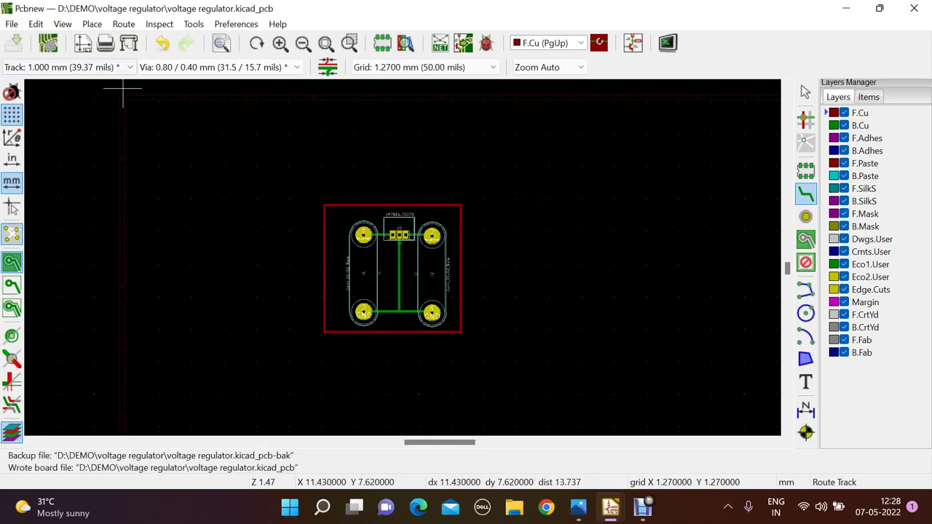
key("alt+f")
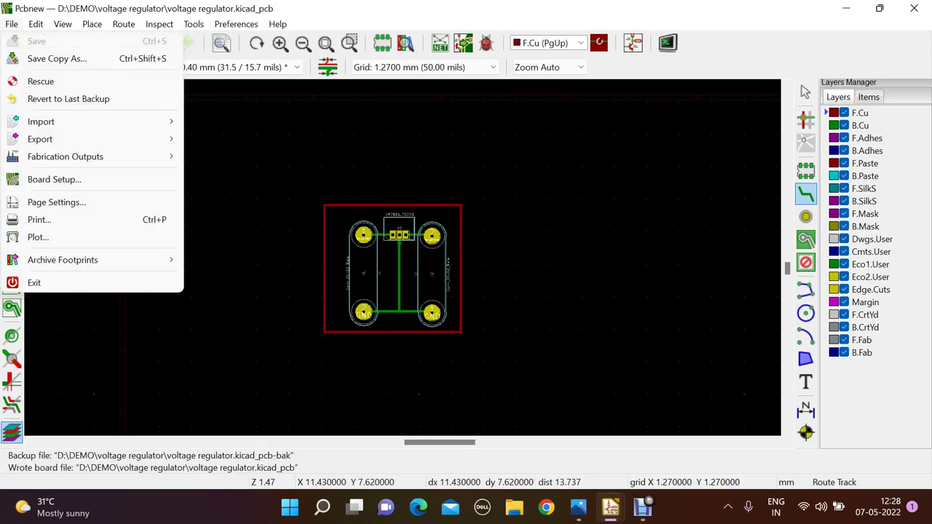
left_click(270, 119)
right_click(191, 155)
left_click(232, 167)
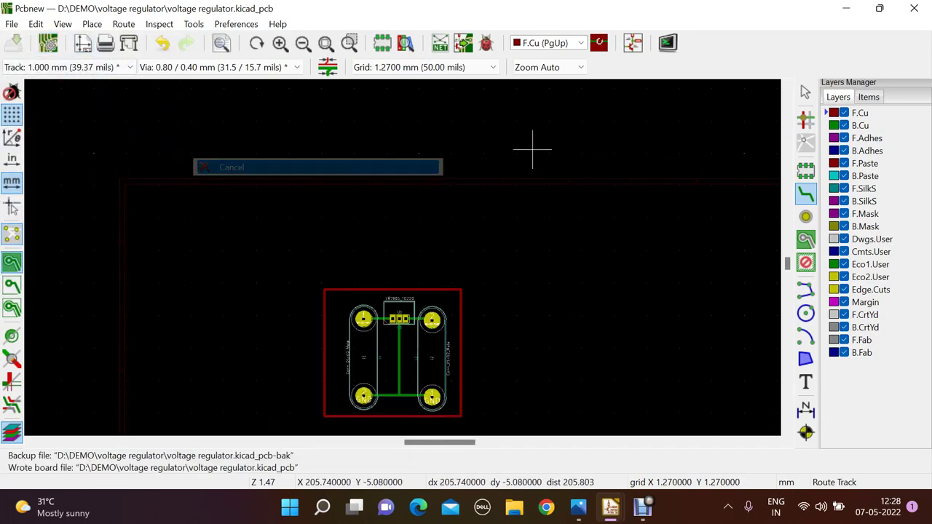
left_click(805, 91)
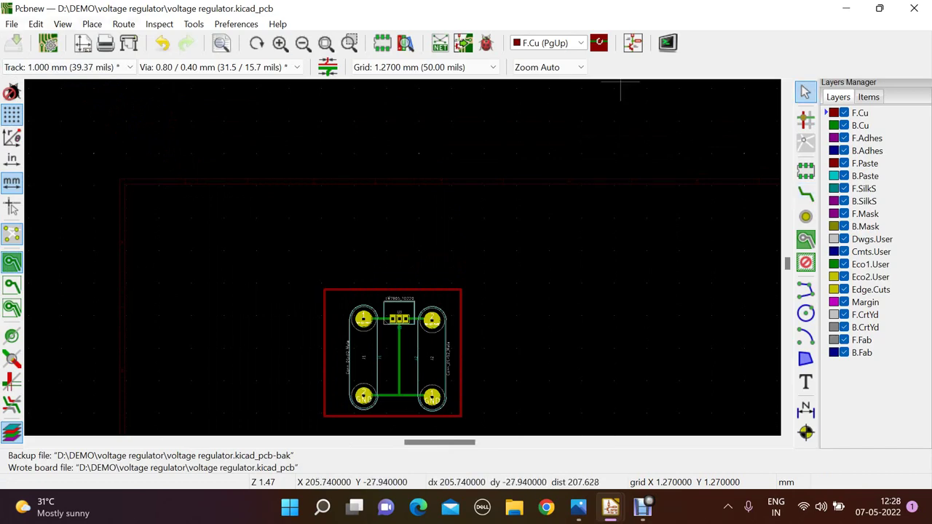
Step: Preview the 1:1 black-and-white board print with both F.Cu and B.Cu included, and close the preview
left_click(12, 24)
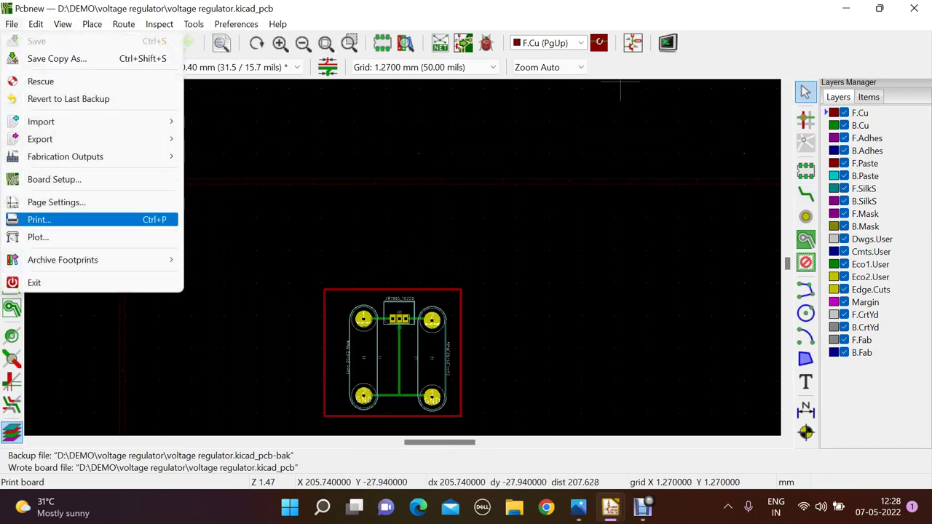
left_click(29, 219)
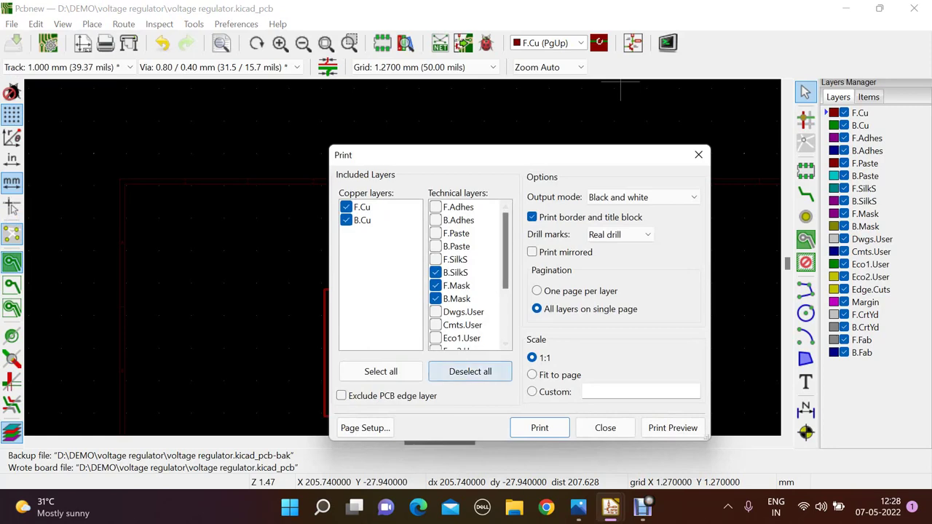
left_click(673, 428)
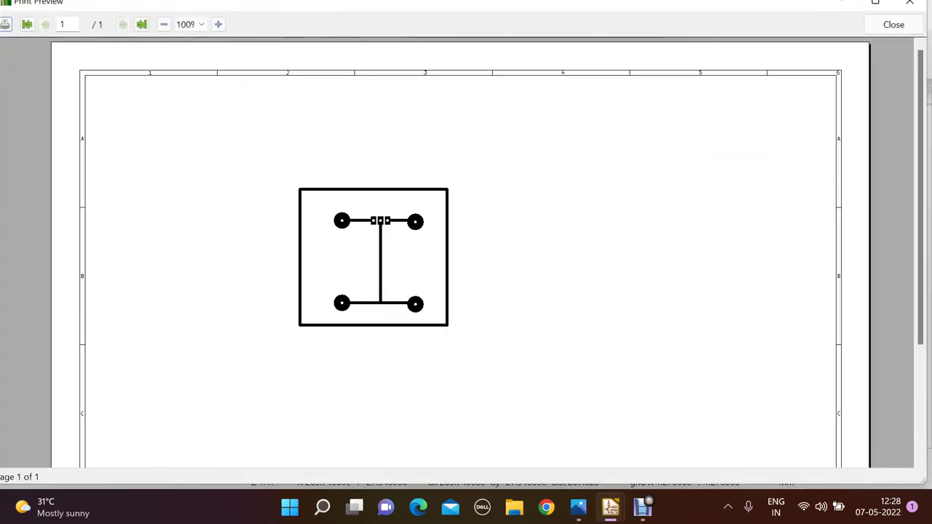
left_click(894, 24)
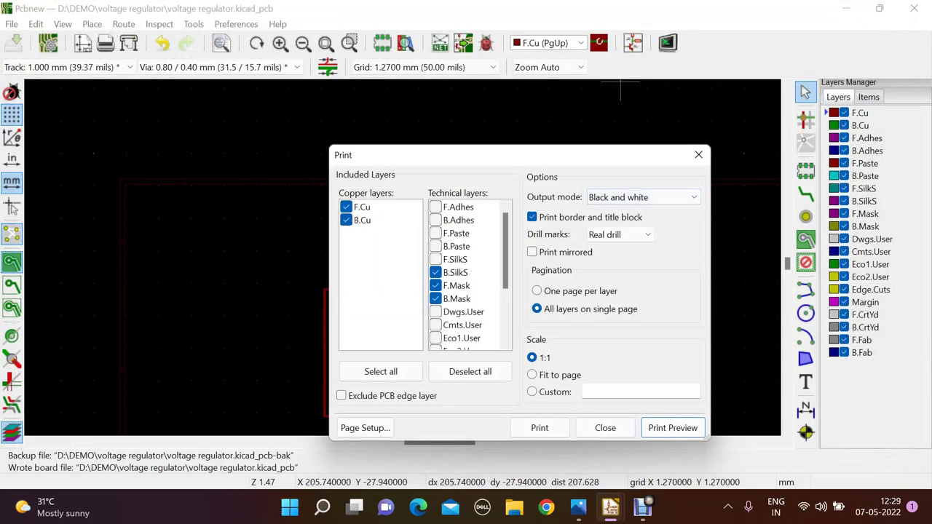
Step: Exclude the F.Cu layer from the print, close the print settings and examine the board layout
left_click(346, 207)
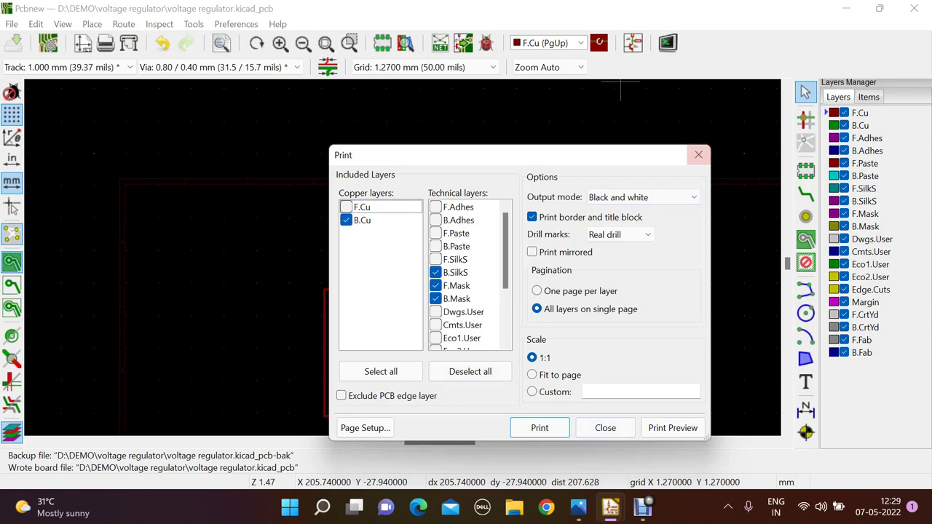
left_click(698, 155)
scroll(402, 256, "up", 7)
scroll(401, 256, "down", 1)
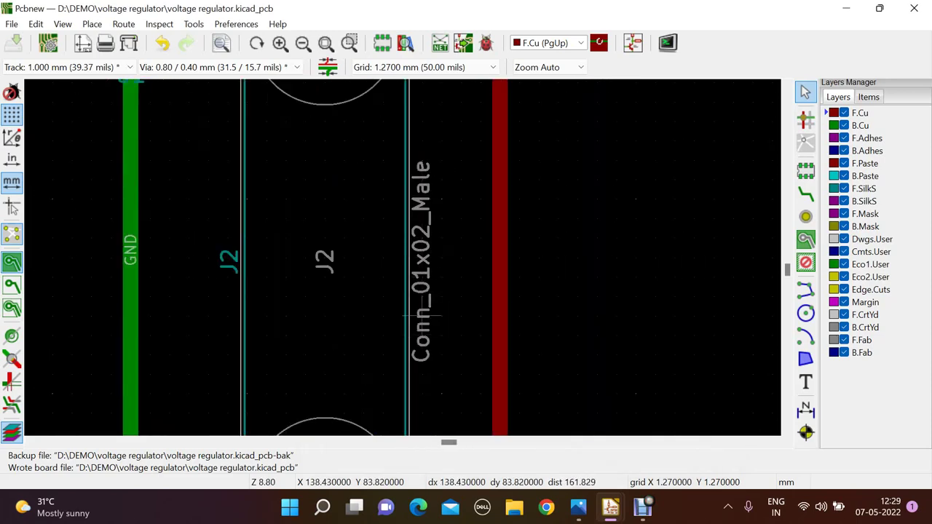
scroll(388, 217, "down", 2)
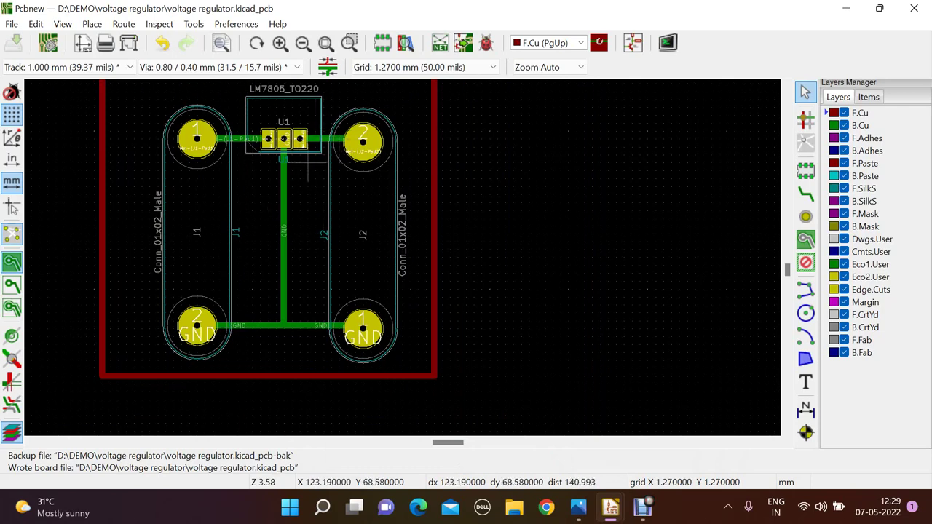
scroll(307, 173, "up", 2)
scroll(401, 257, "down", 3)
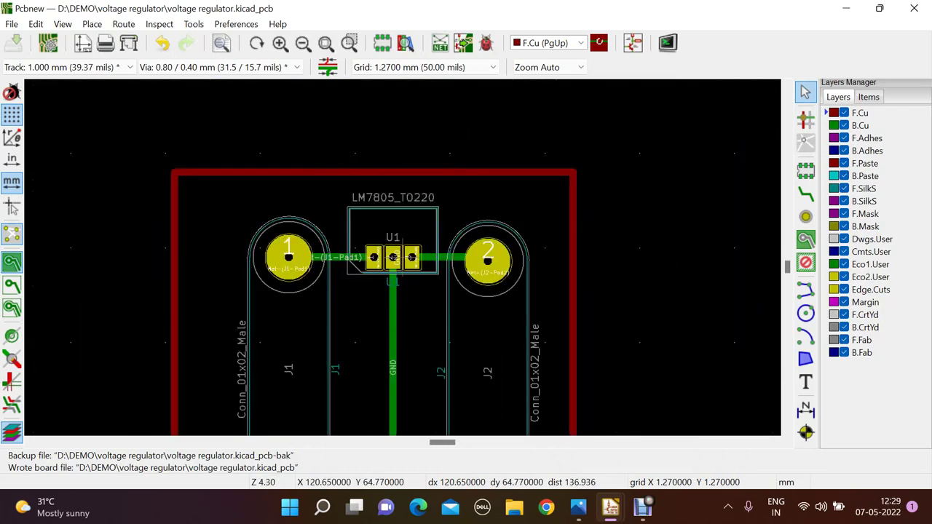
Step: Reopen the print settings and preview the board print with B.Cu as the only copper layer
left_click(12, 24)
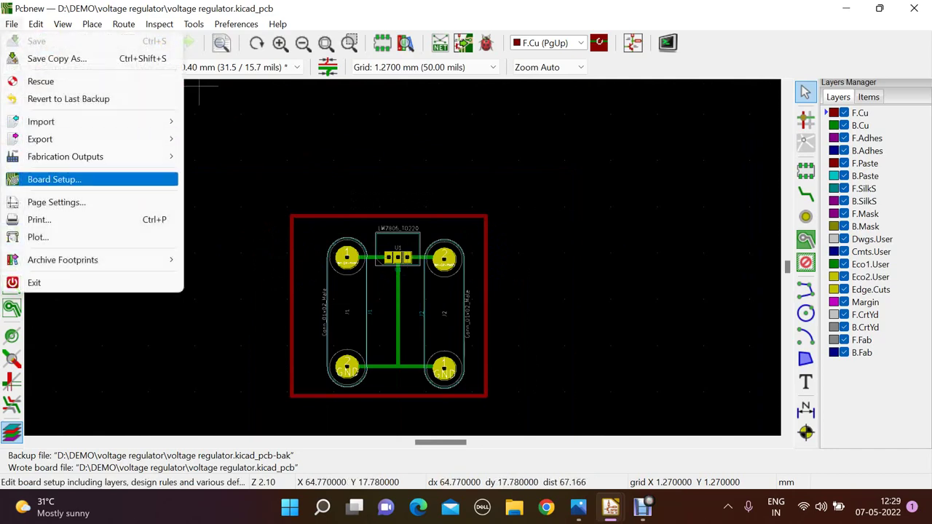
left_click(38, 219)
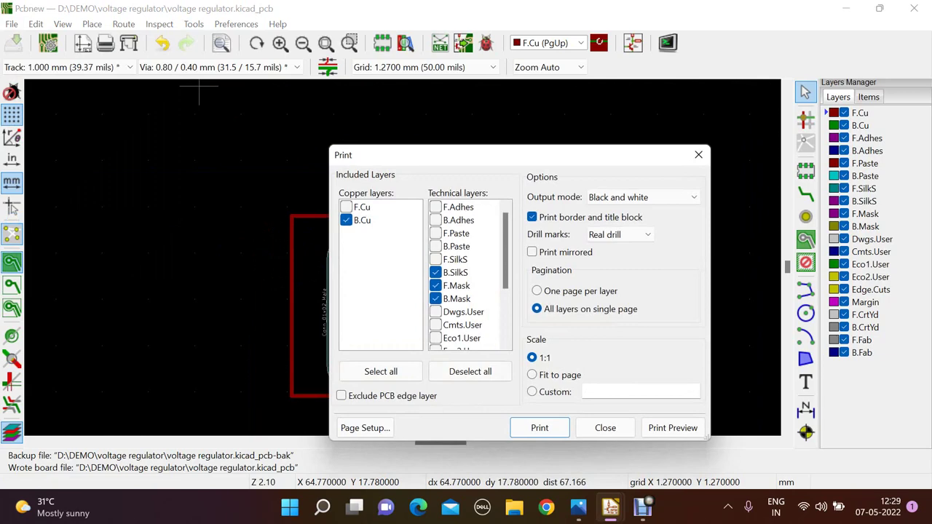
left_click(672, 428)
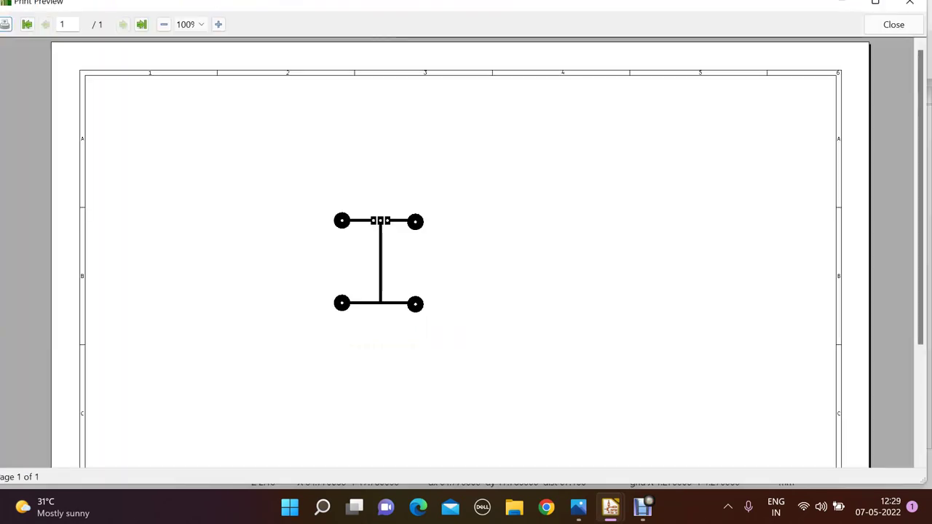
Step: Include the F.Cu layer in the print again alongside B.Cu, check the print preview and close it
left_click(893, 24)
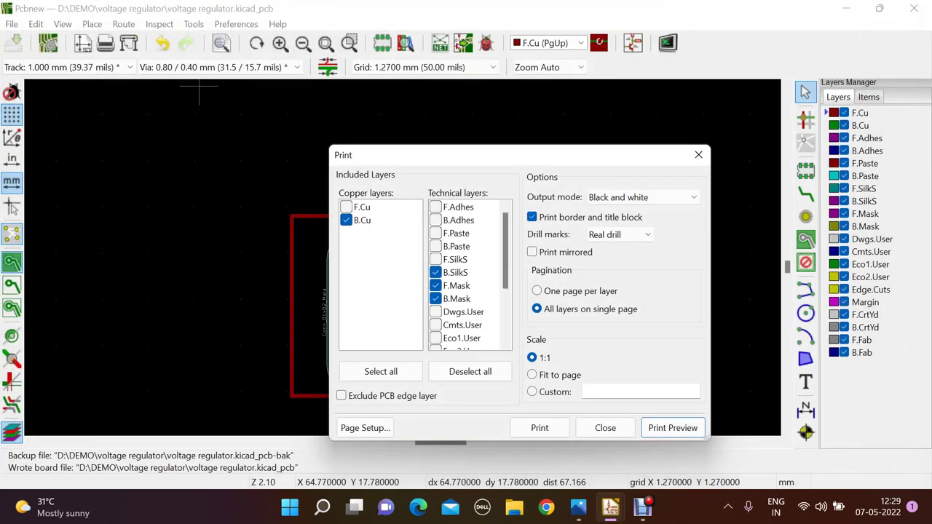
left_click(346, 207)
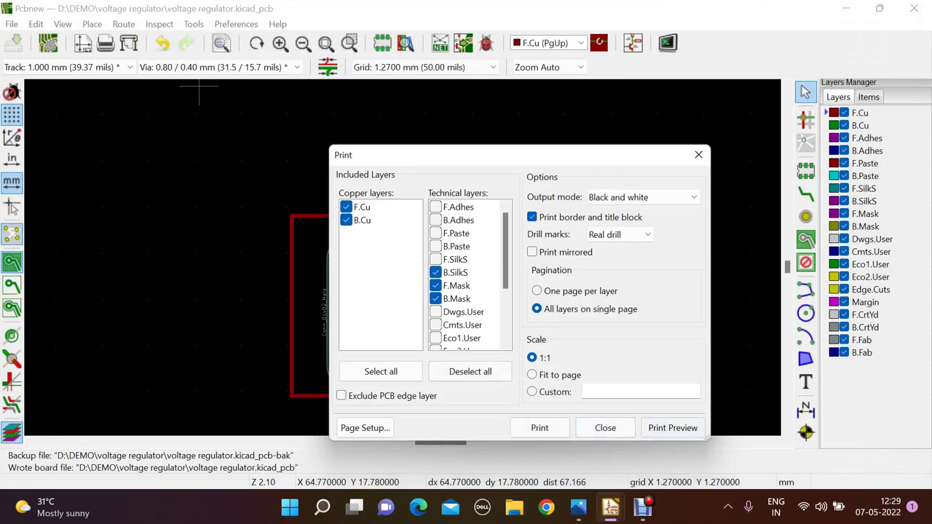
left_click(672, 427)
left_click(893, 24)
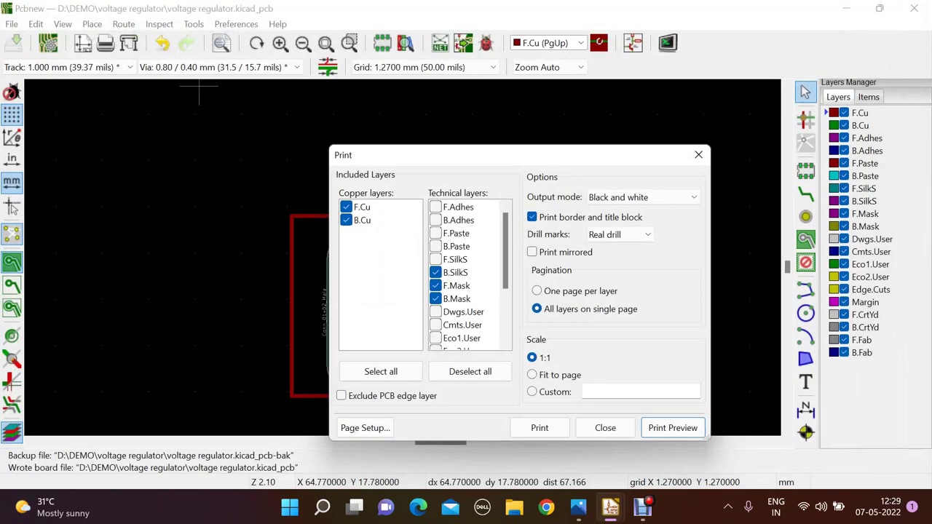
Step: Preview the print with both copper layers again and examine the board's outline, pads and tracks at 150% zoom
left_click(672, 428)
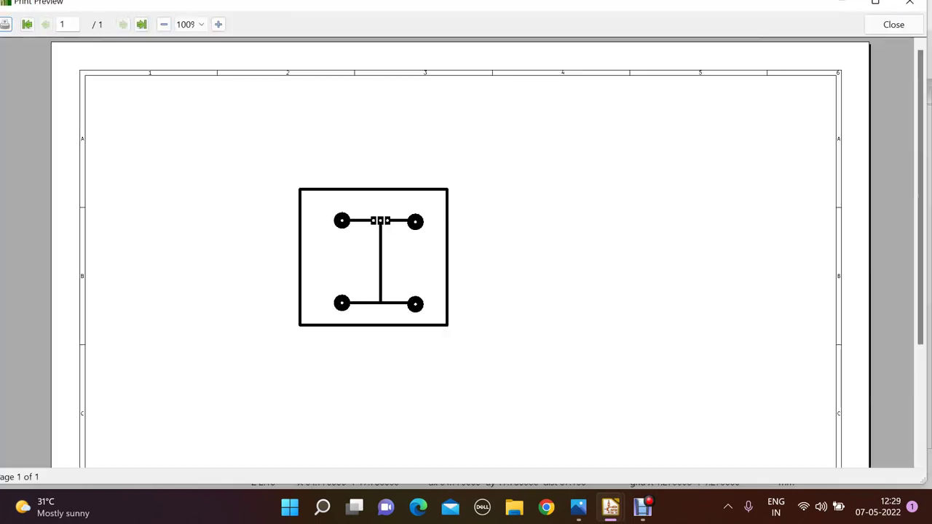
left_click(218, 25)
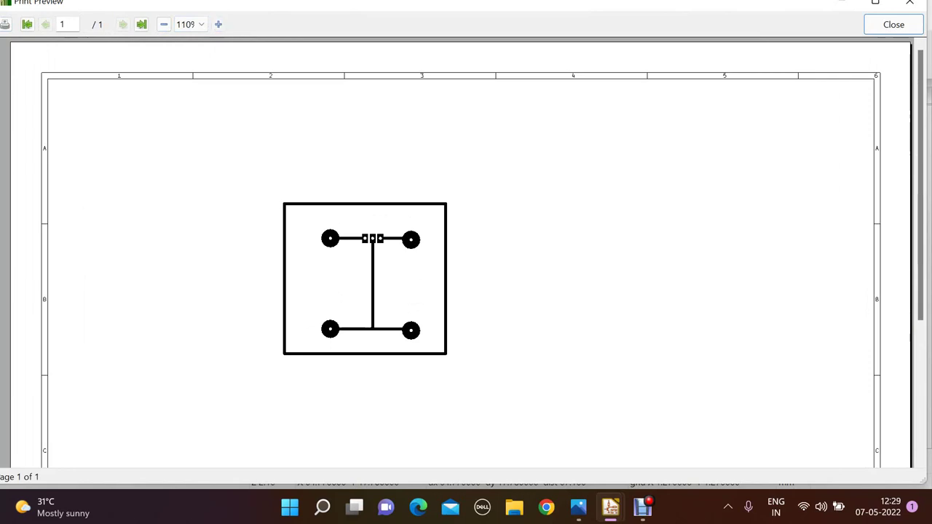
left_click(217, 24)
left_click(218, 24)
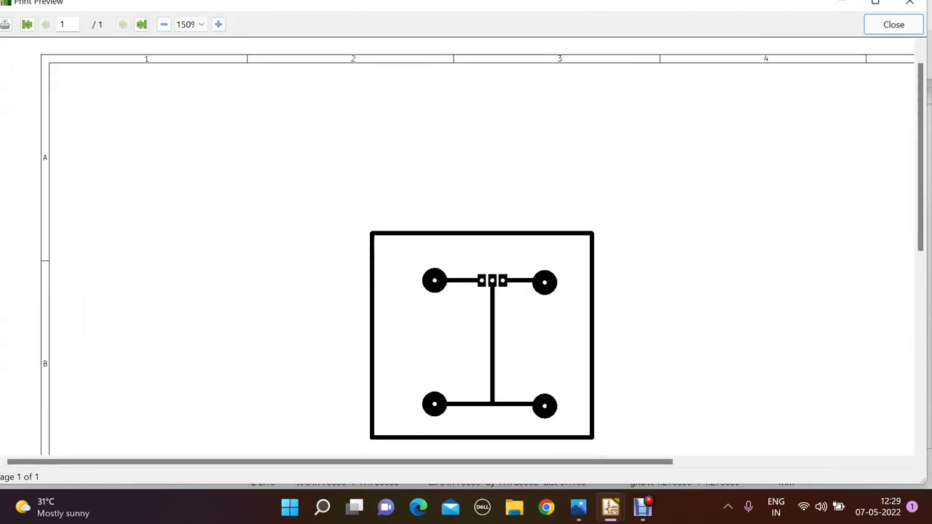
scroll(481, 291, "down", 3)
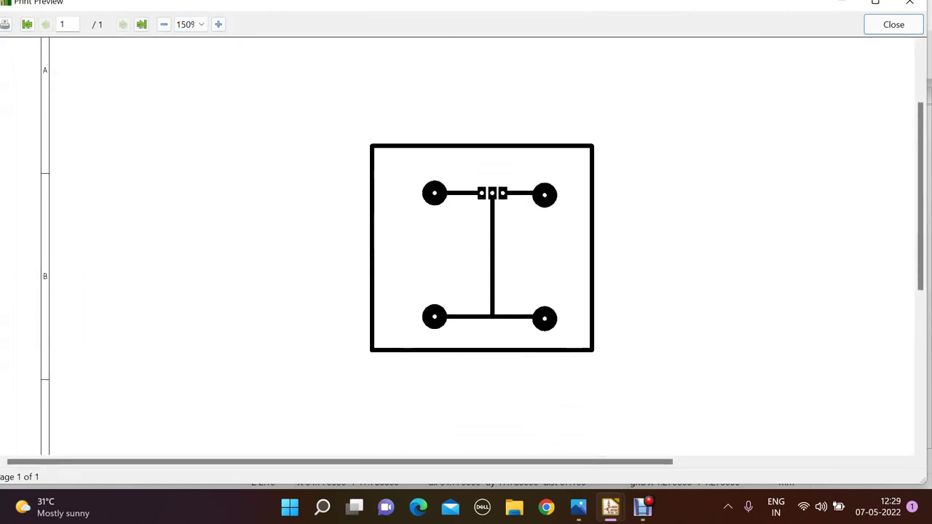